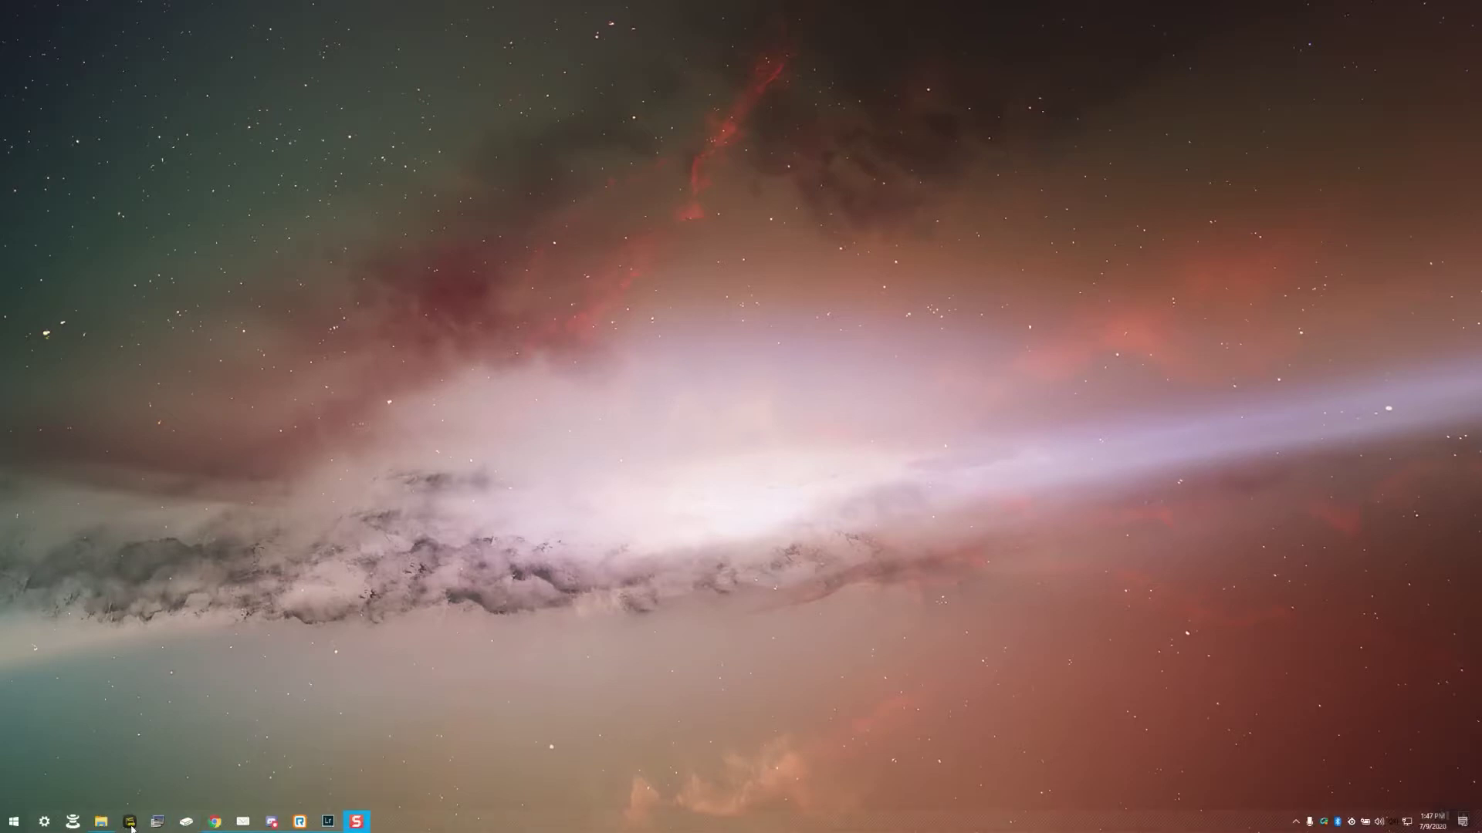
Browse File Explorer to Desktop > Ricoh Theta V > Originals to check the JPGs, then close it
left_click(108, 818)
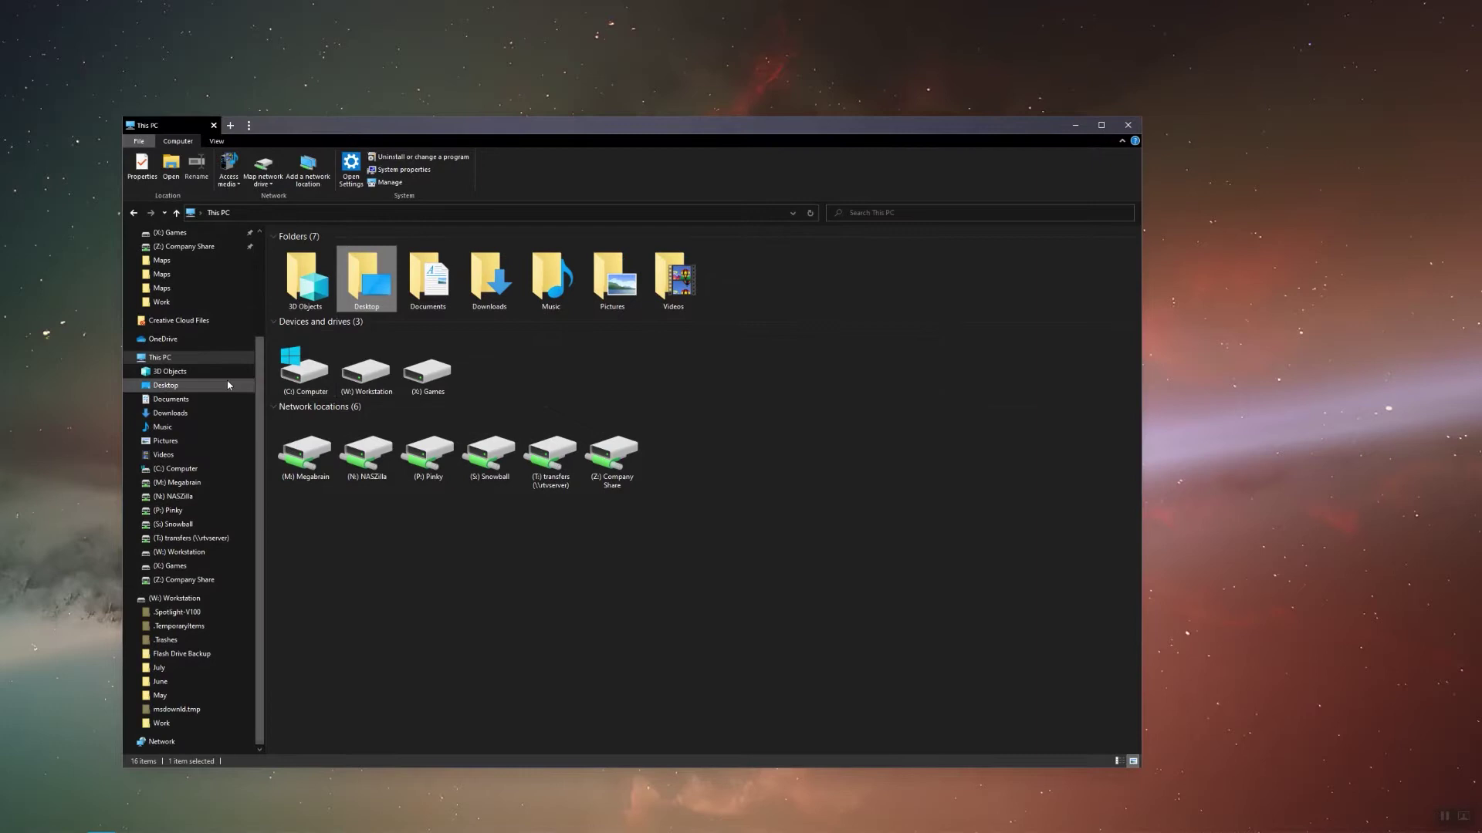
left_click(167, 386)
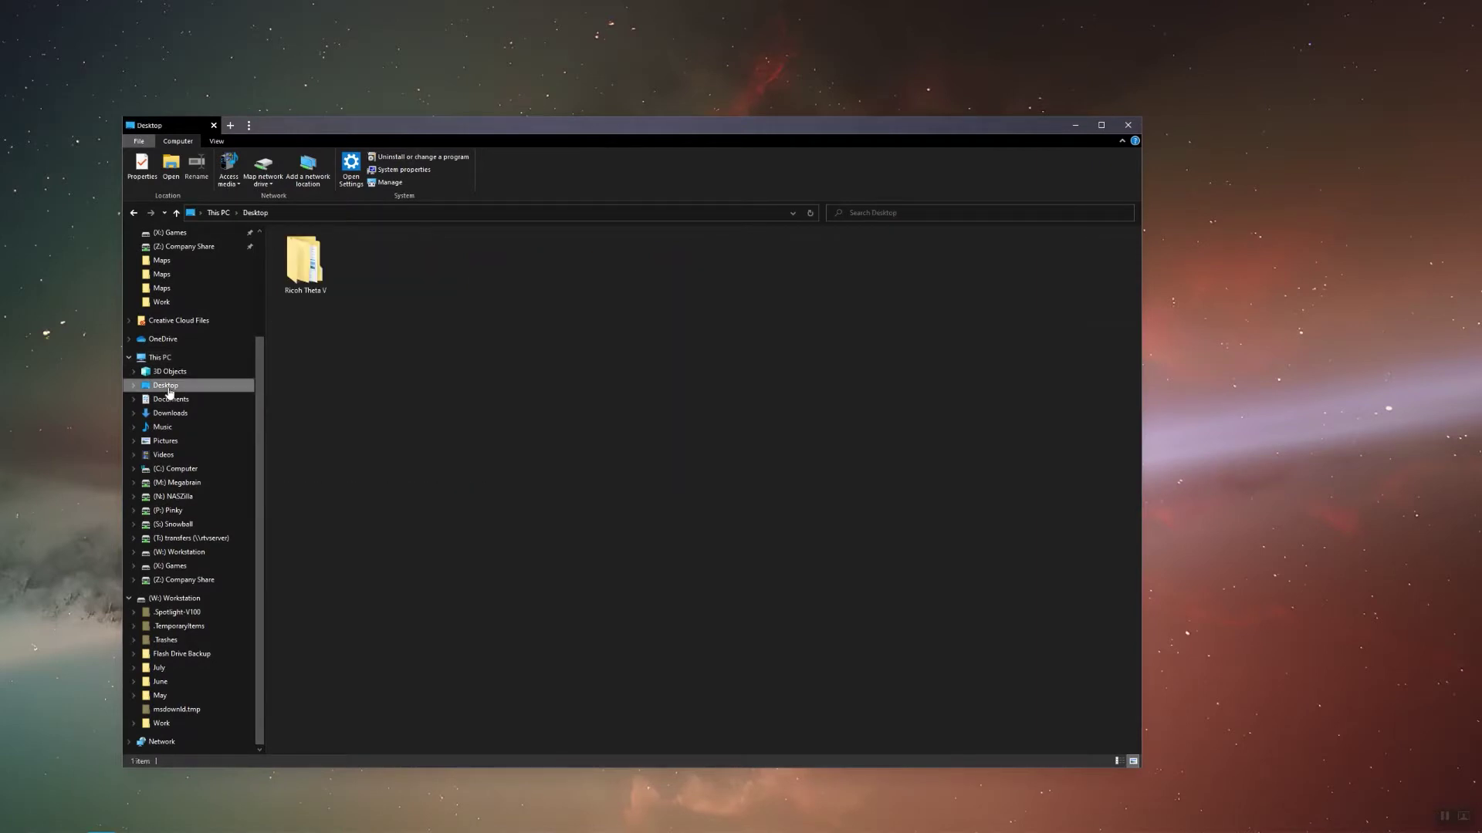
double_click(319, 262)
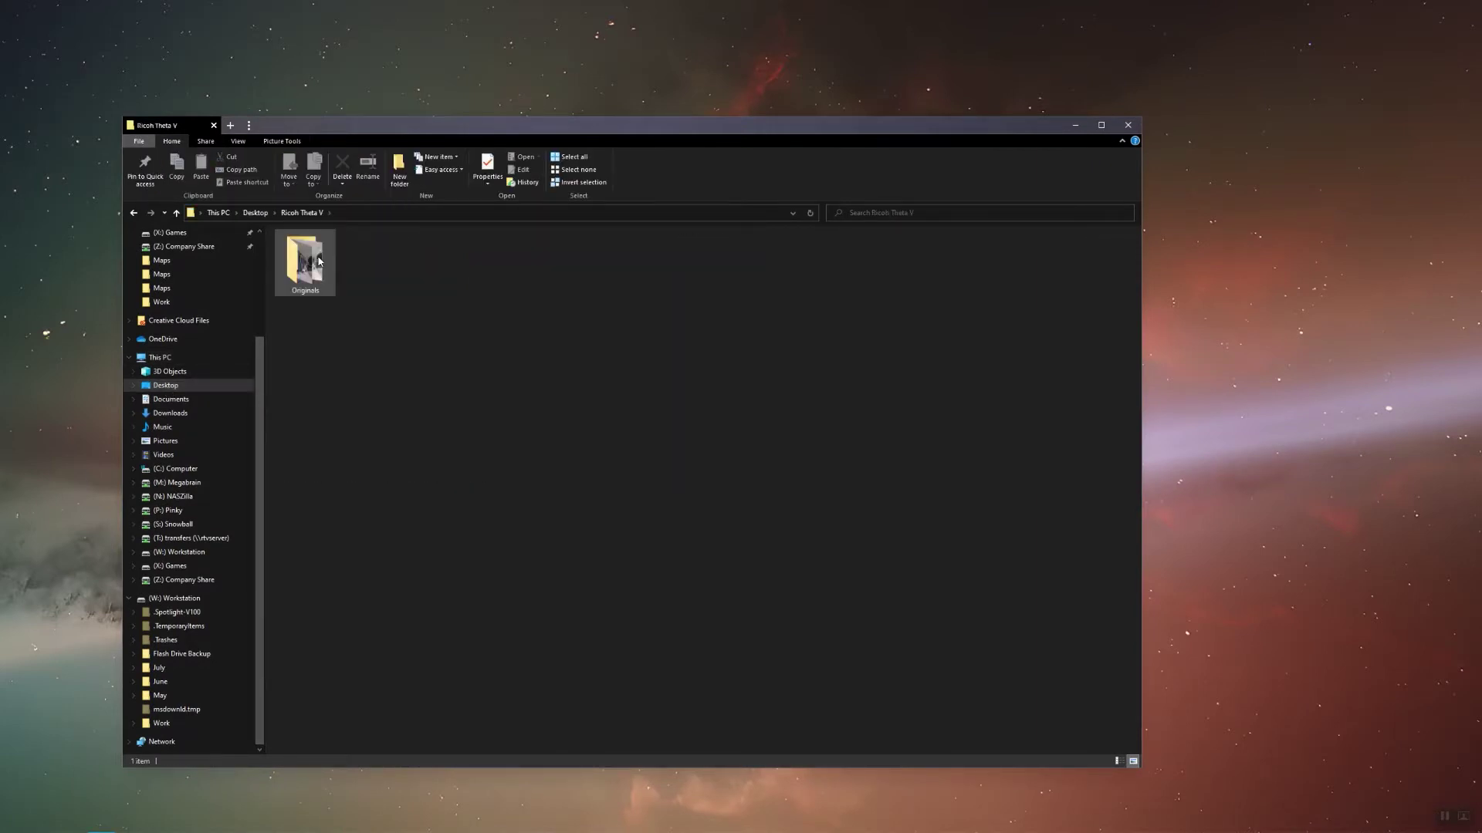
double_click(319, 262)
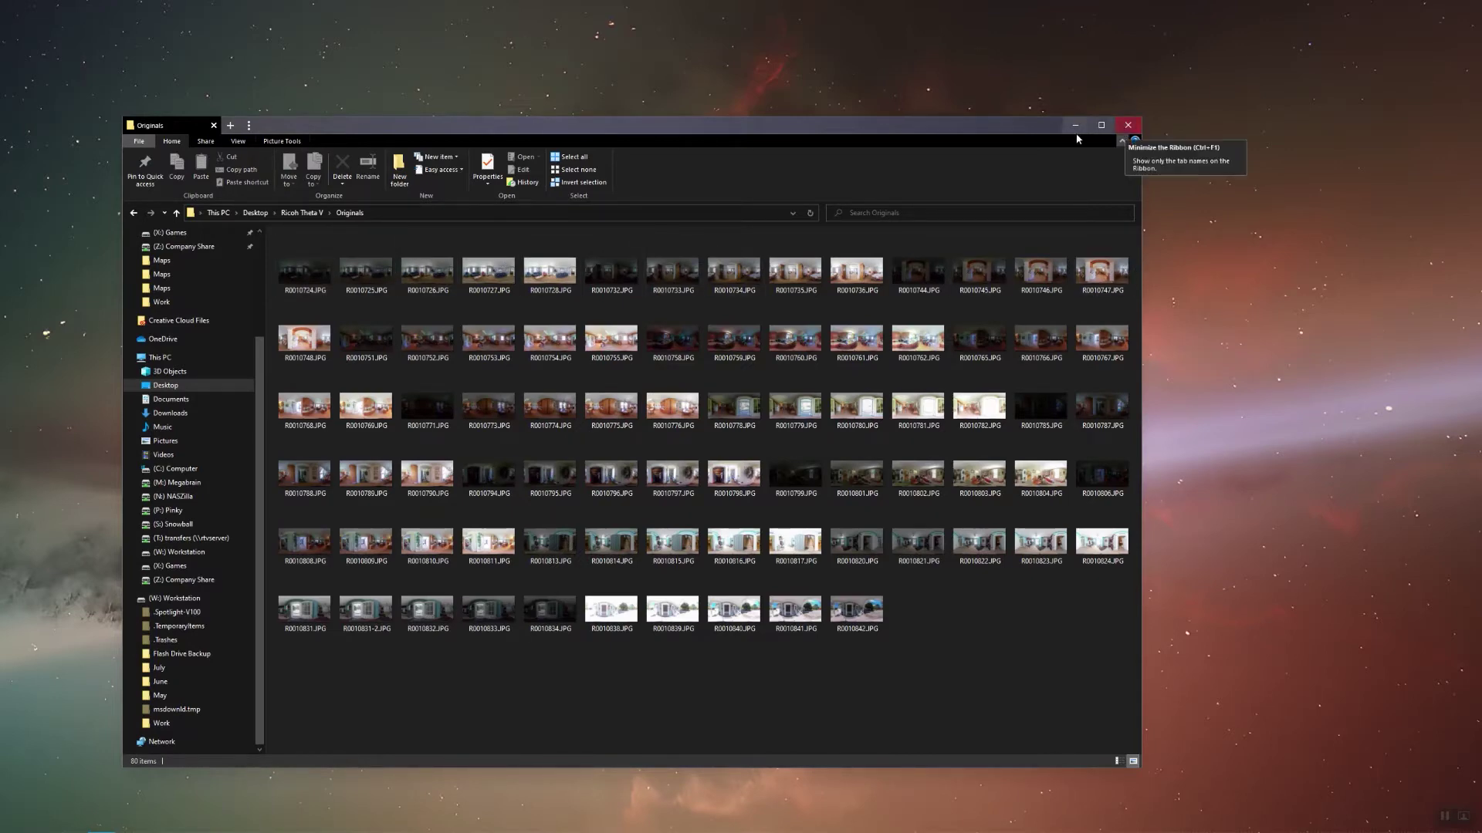
left_click(1127, 127)
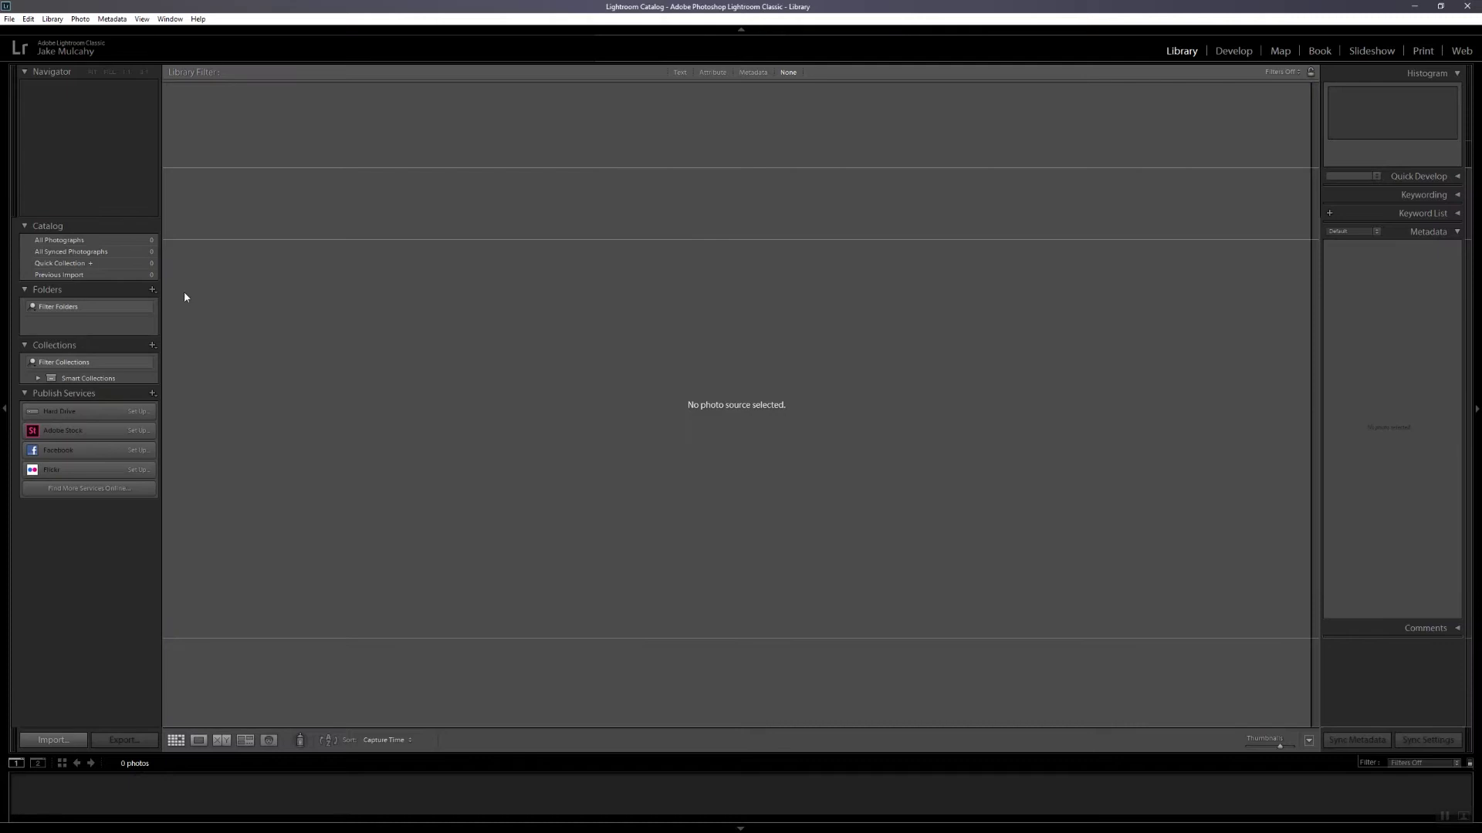
Add the Desktop > Ricoh Theta V > Originals folder and import all 80 panoramas
left_click(152, 290)
left_click(185, 319)
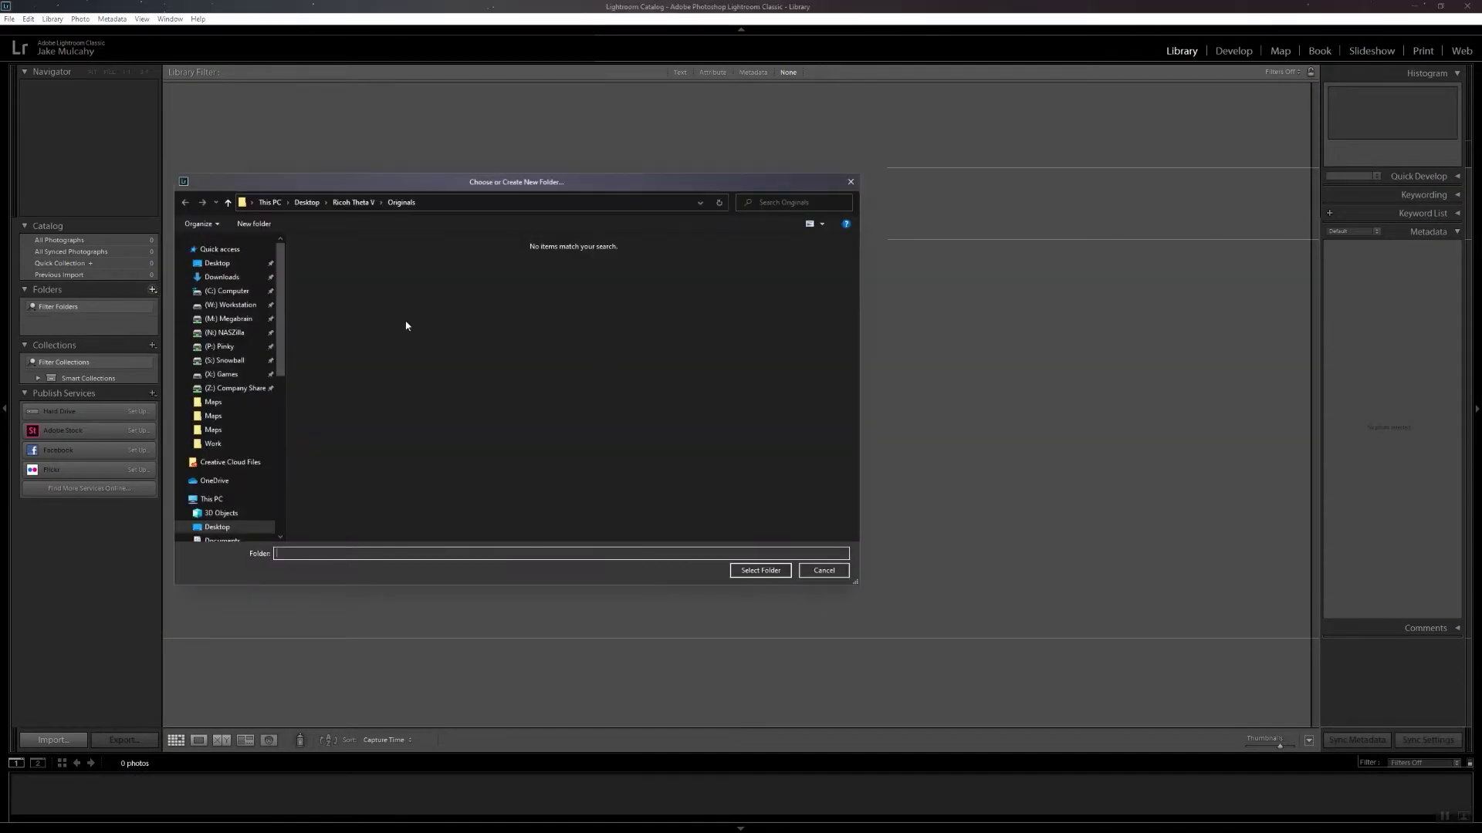
left_click(219, 265)
left_click(347, 278)
double_click(347, 279)
left_click(348, 278)
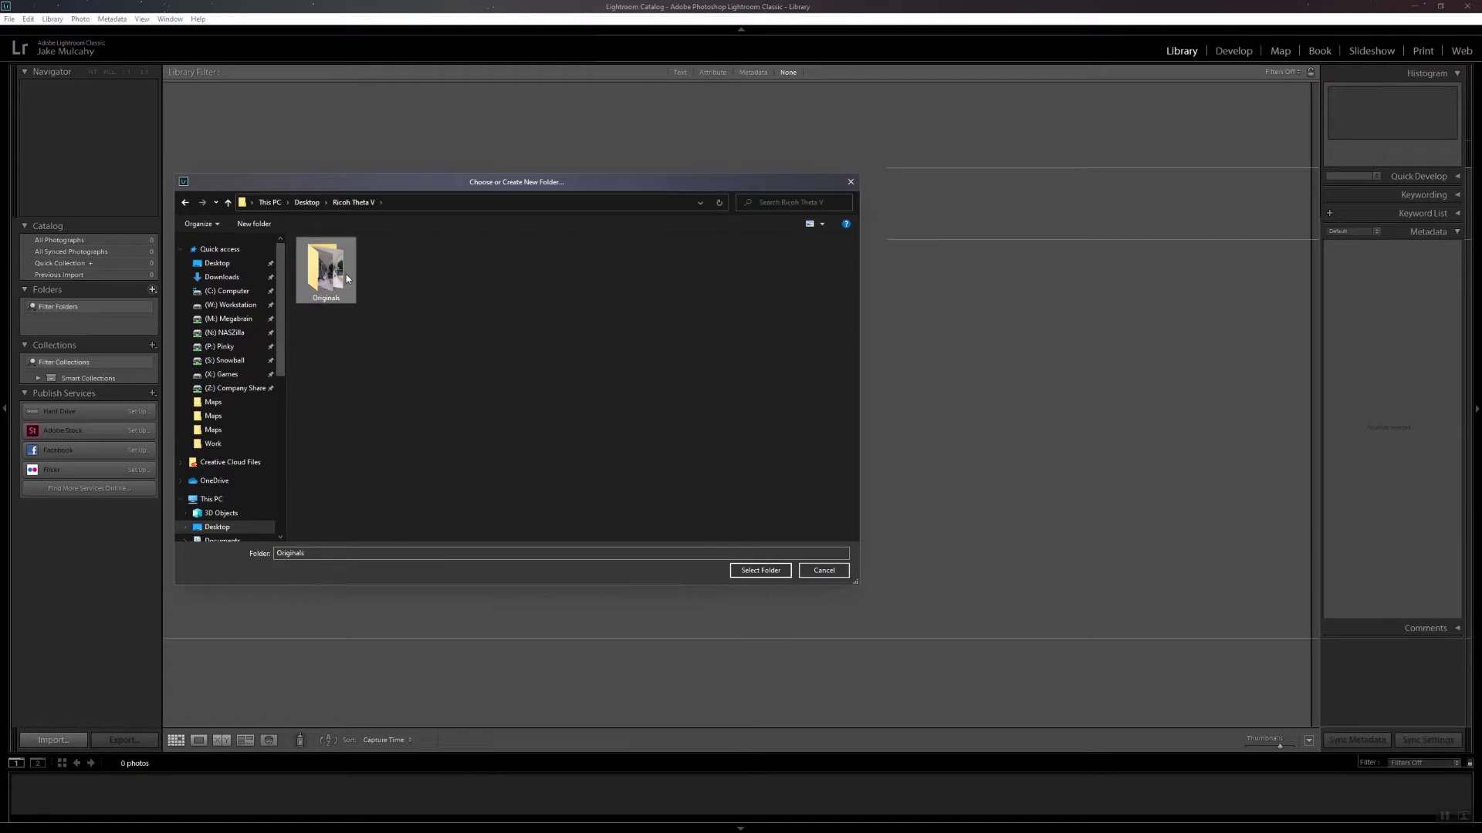
left_click(748, 569)
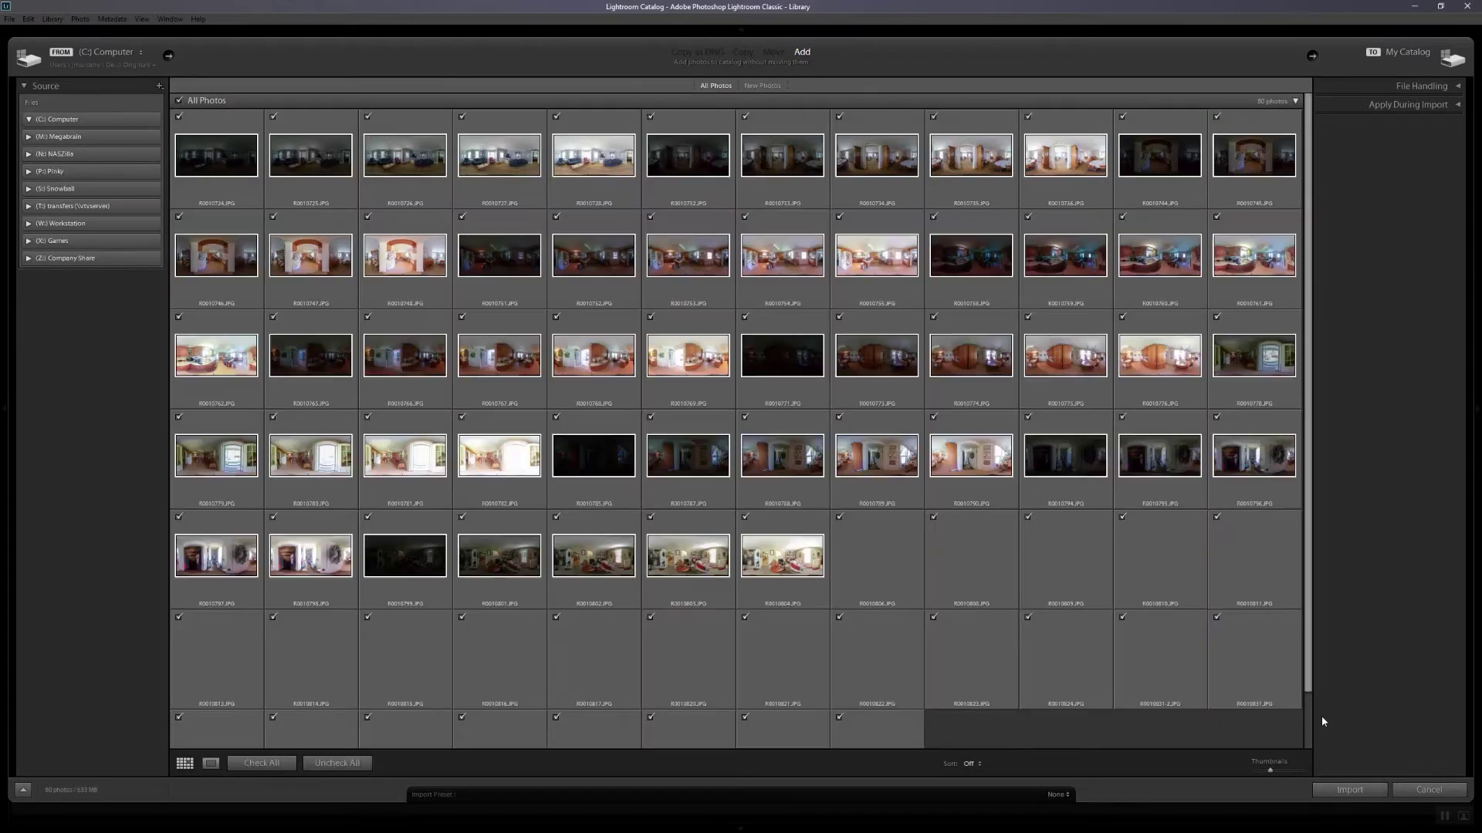
left_click(1348, 790)
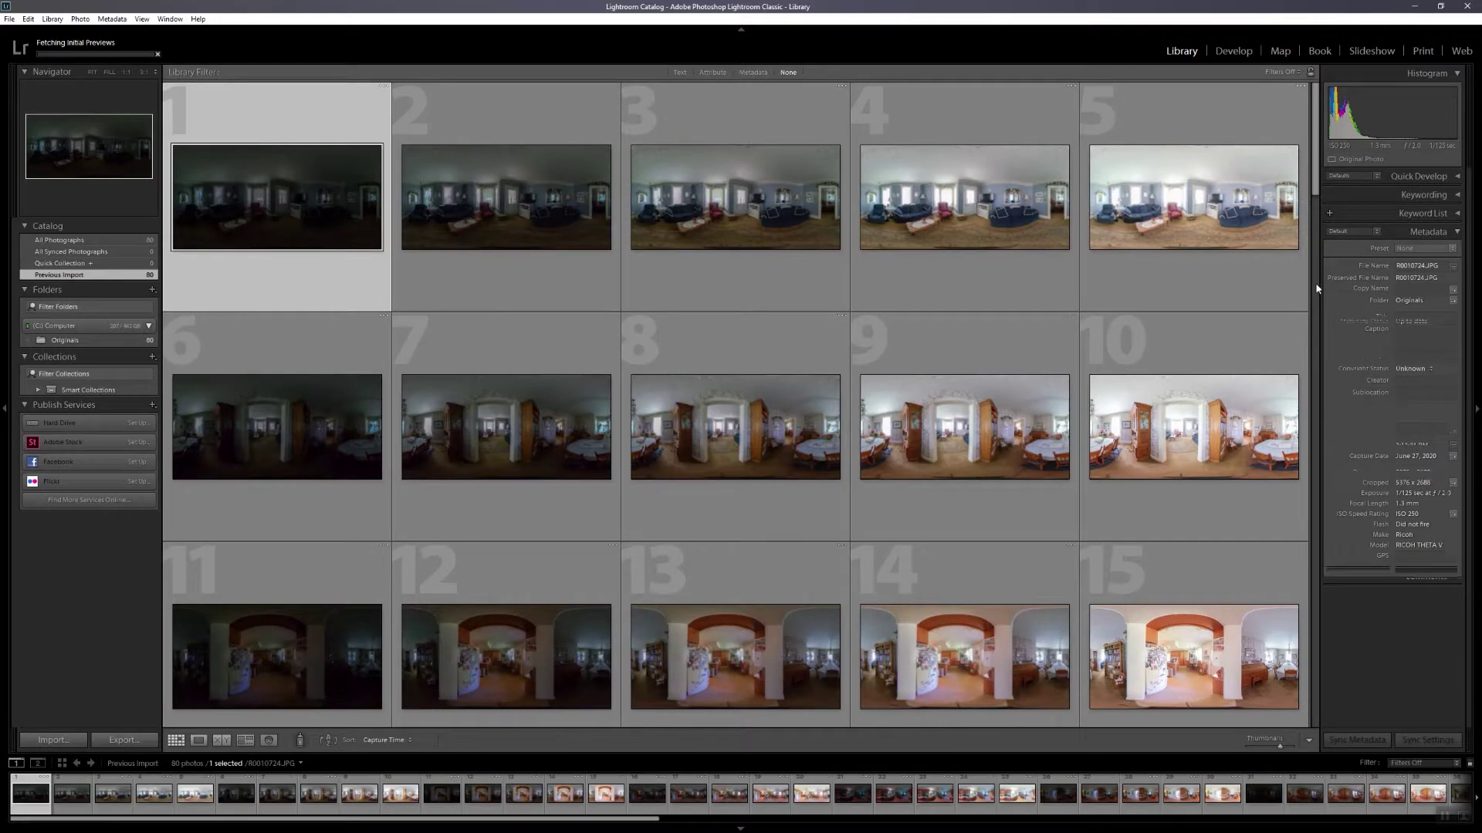
Scroll the Library grid, pick photo 73, and select all 80 photos
left_click_drag(1315, 194, 1291, 685)
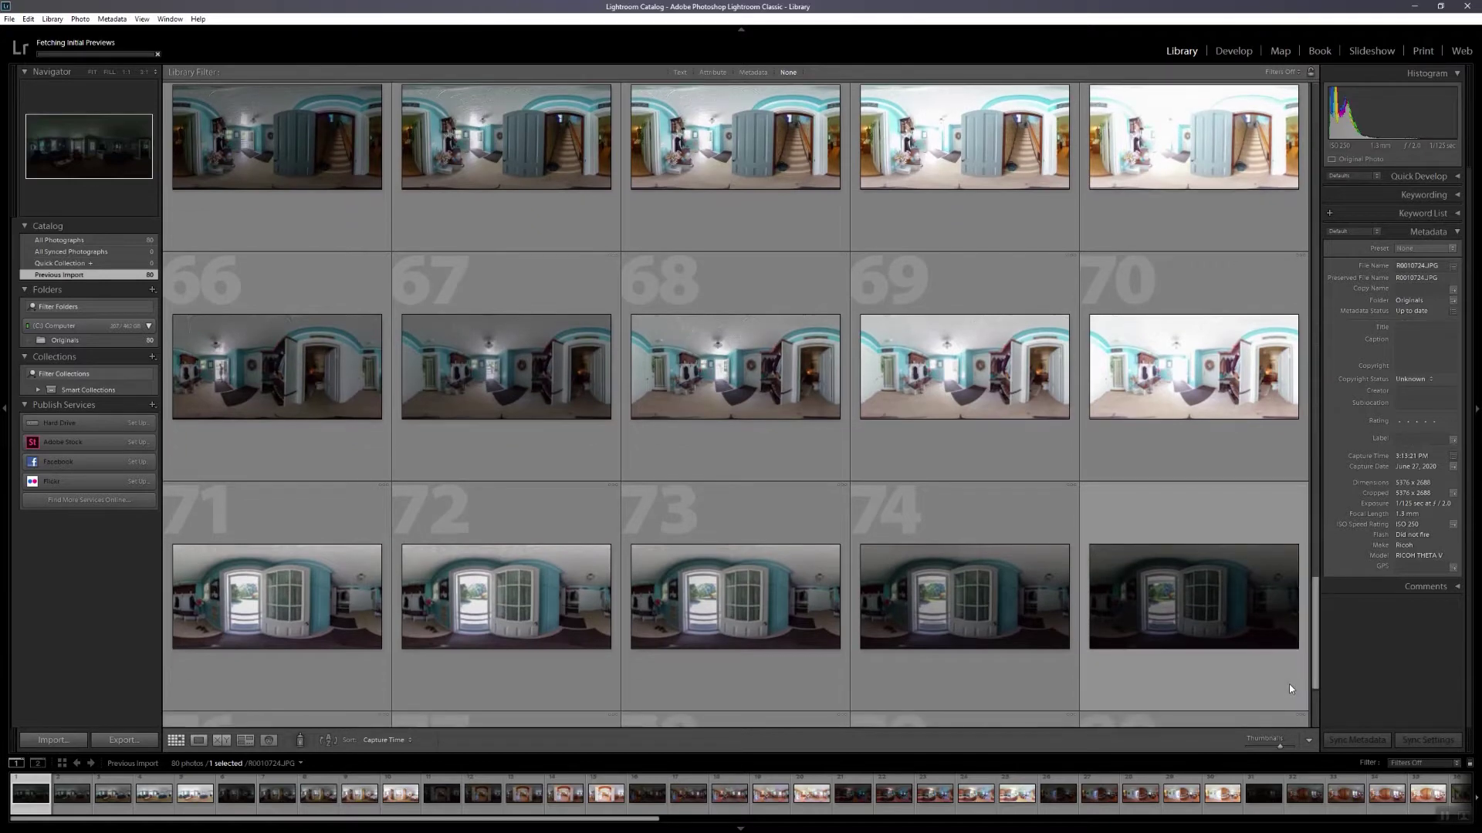
scroll(1313, 661, "down", 2)
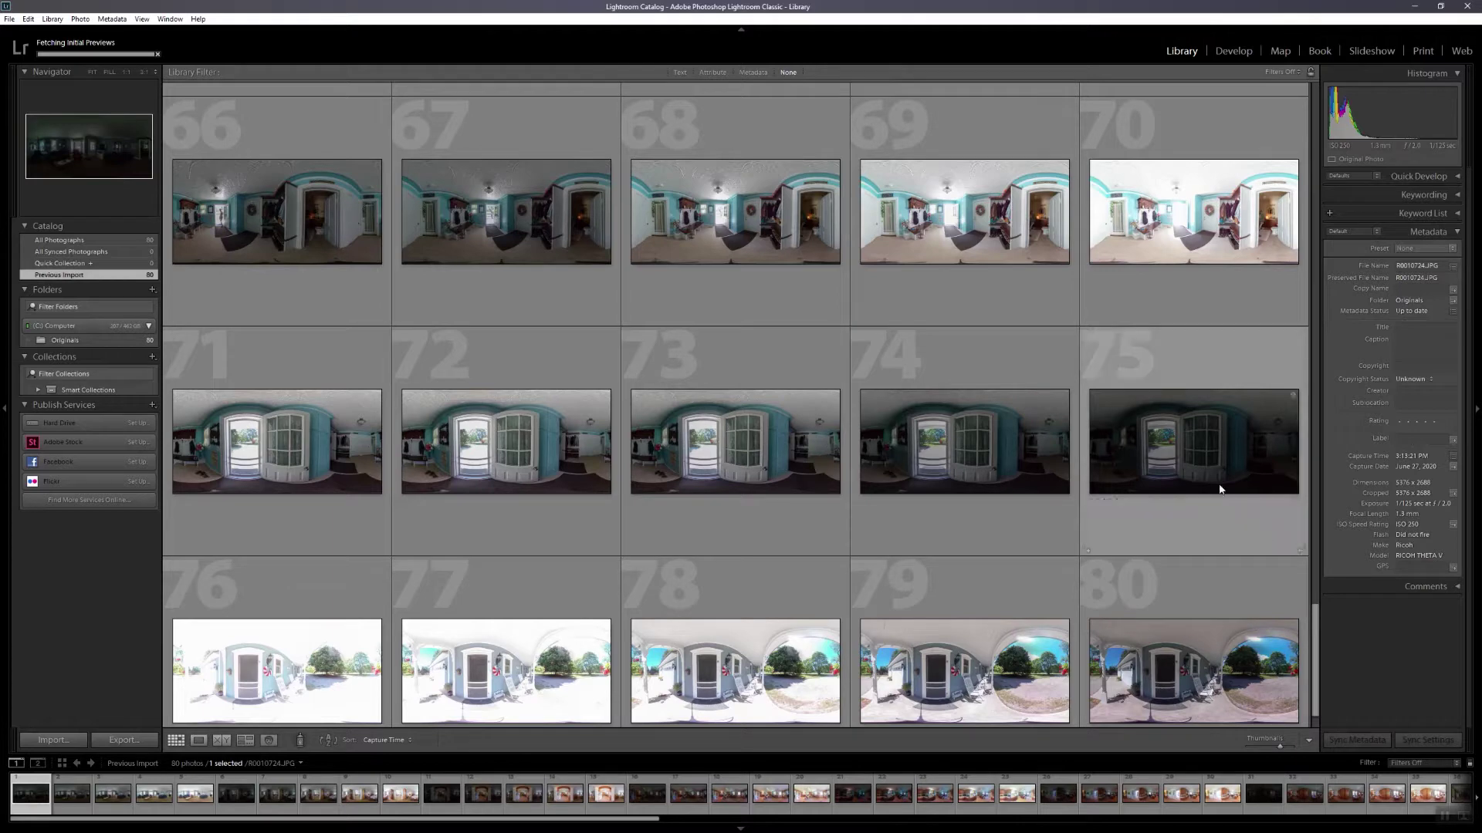
left_click(807, 448)
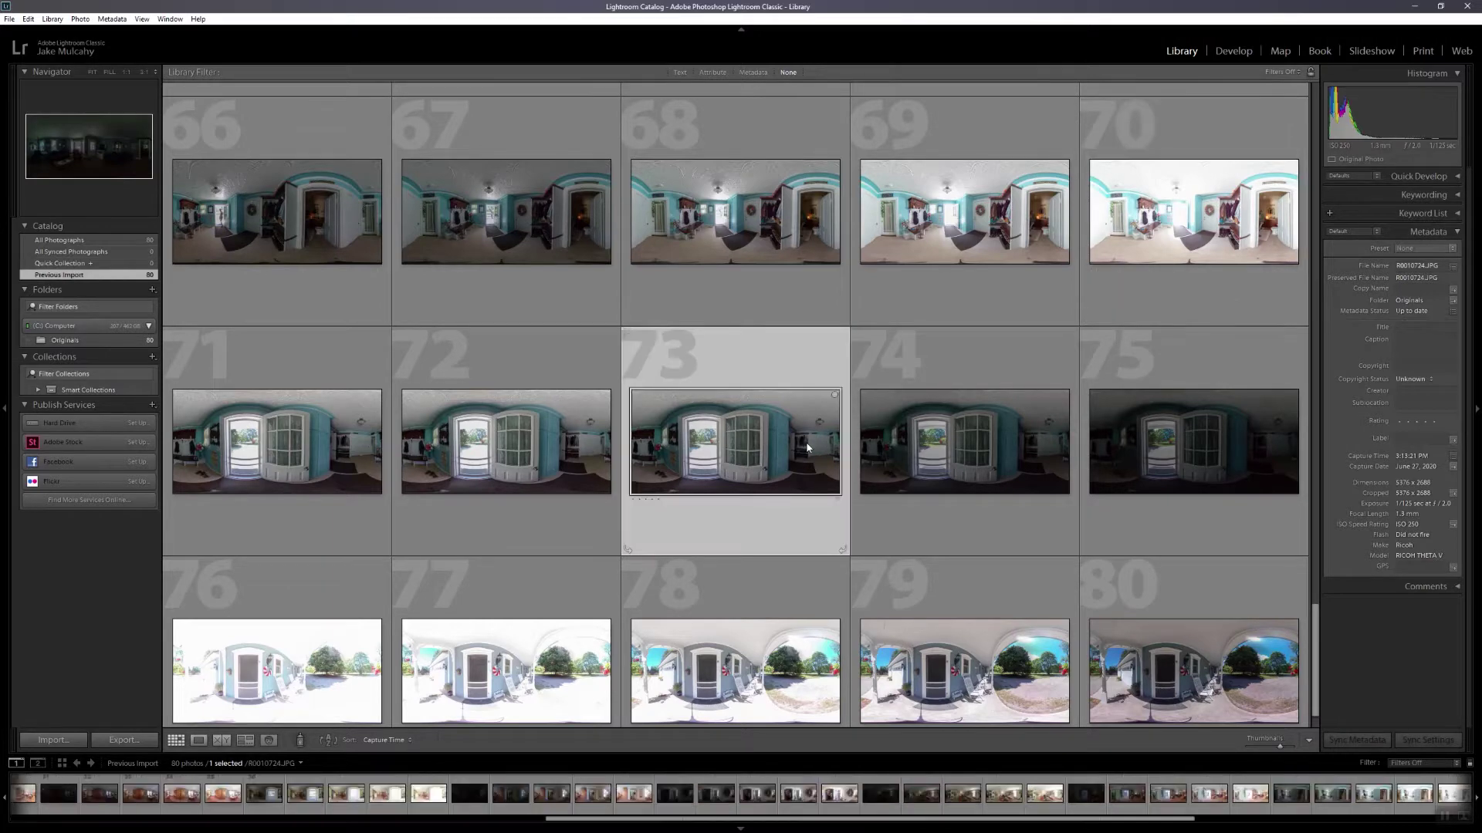
key("ctrl+a")
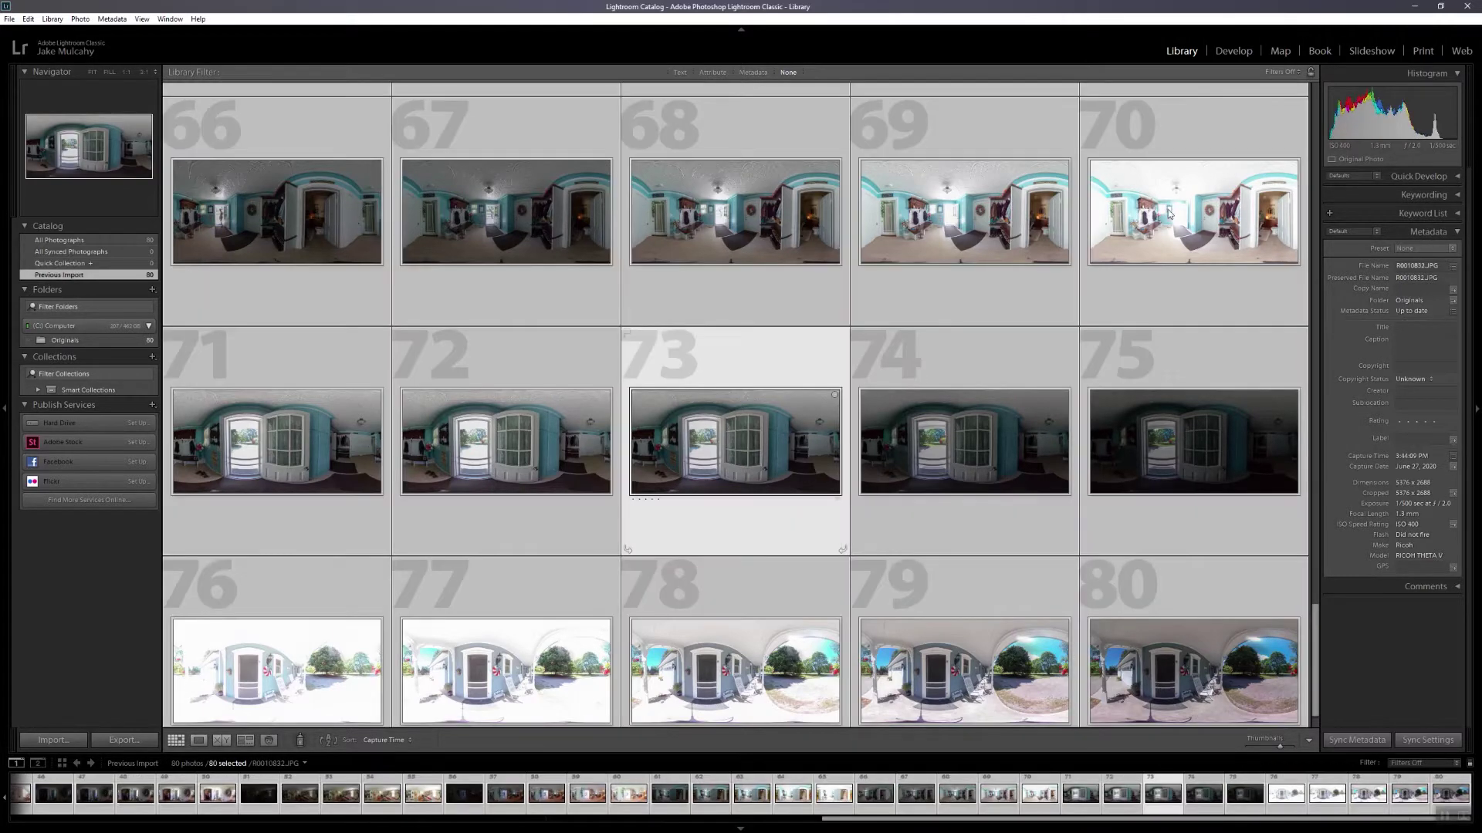
Apply the WIP preset to photo 73 in Develop and sync it across all 80 photos
left_click(1233, 52)
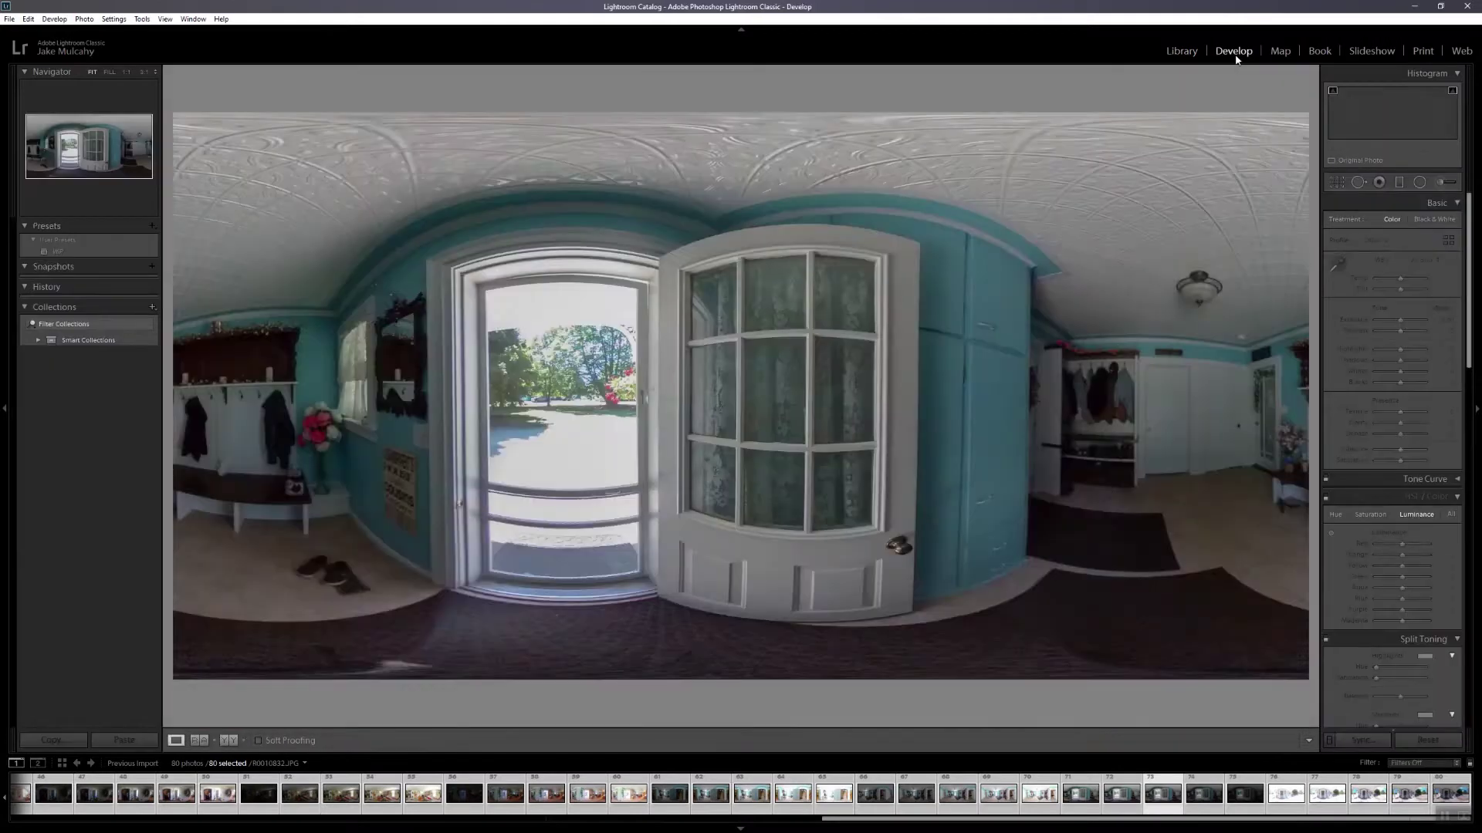
left_click(86, 252)
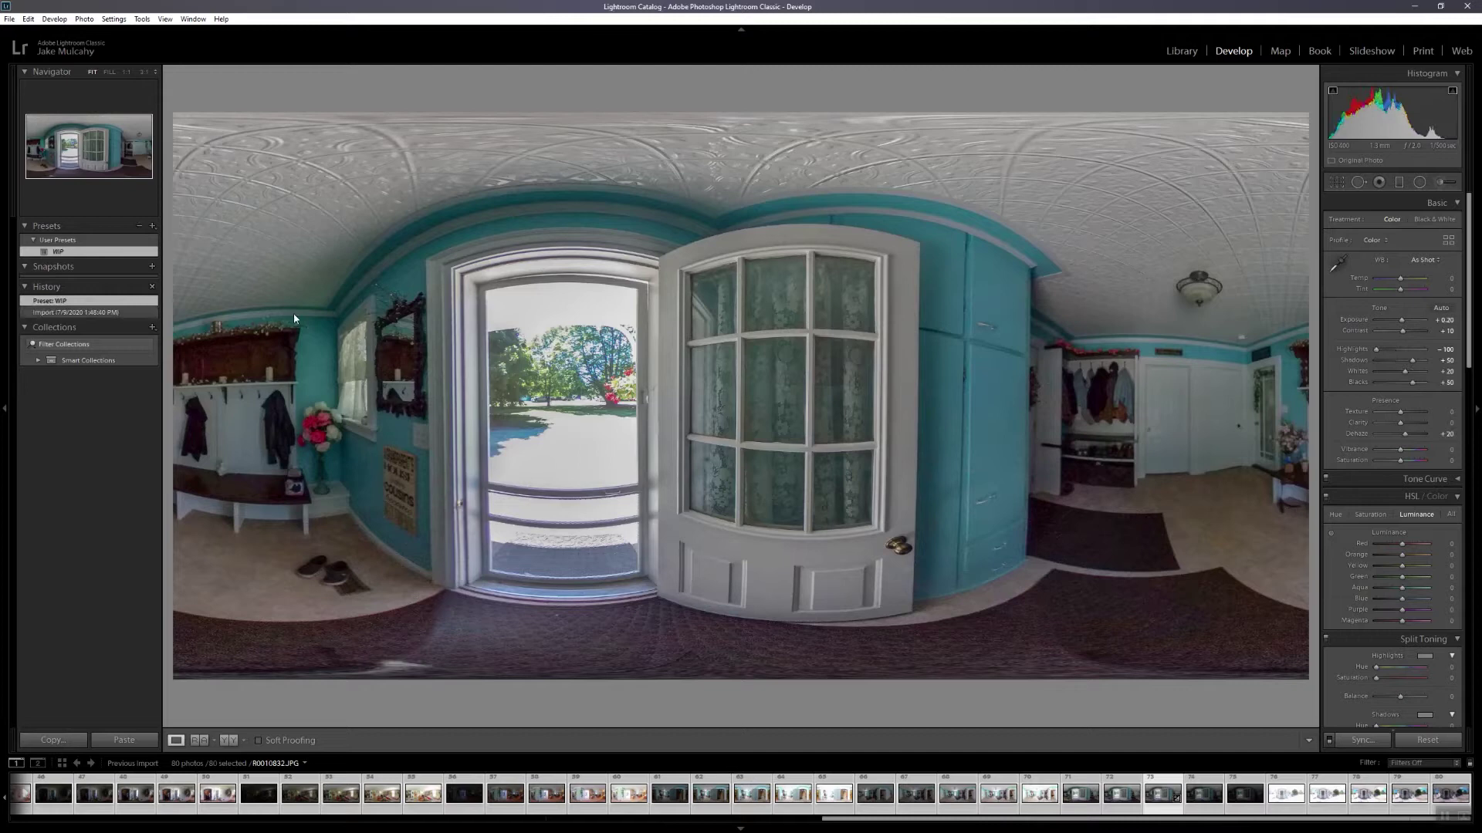
left_click(1346, 739)
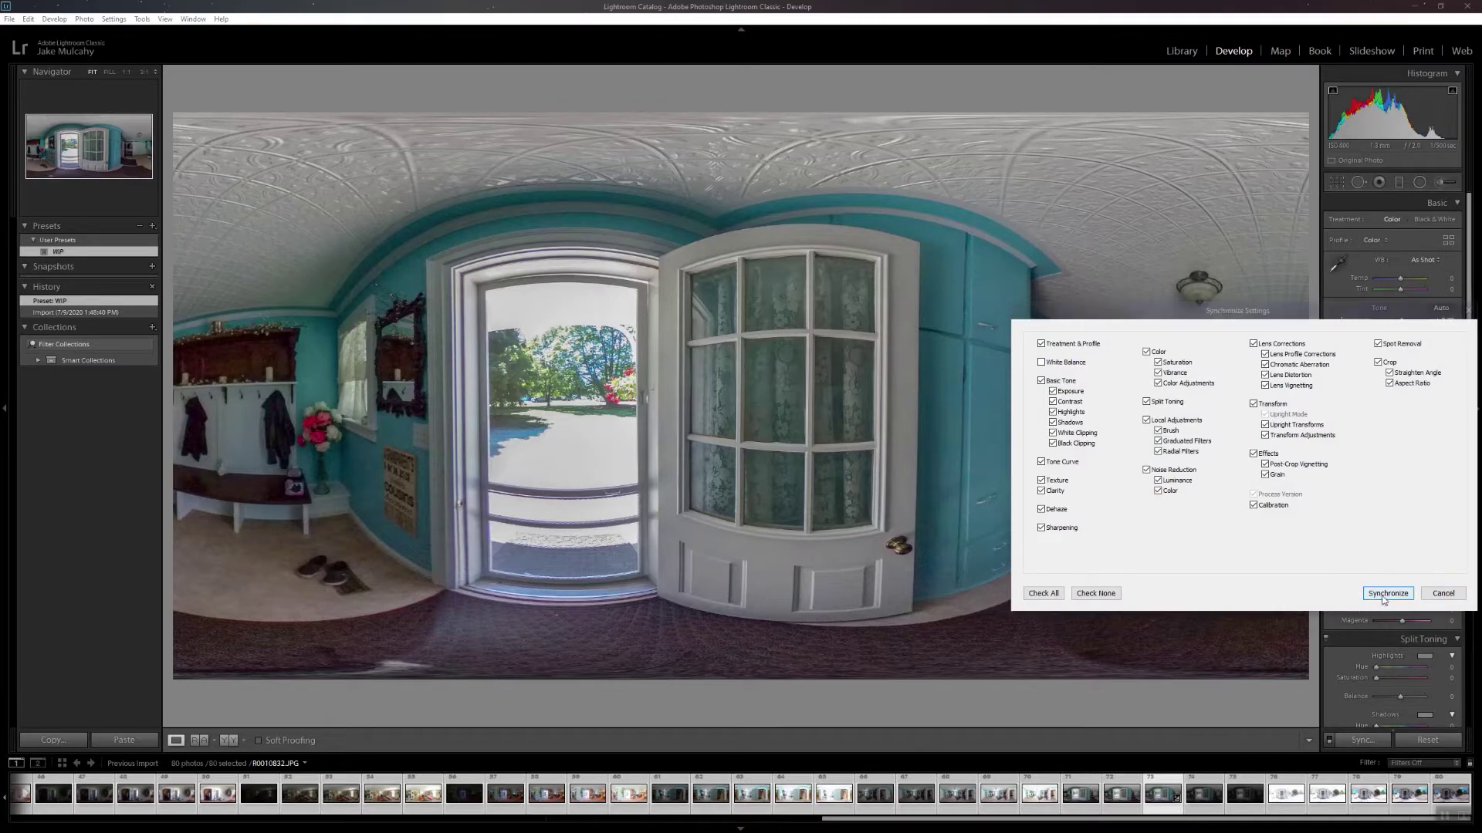
left_click(1381, 595)
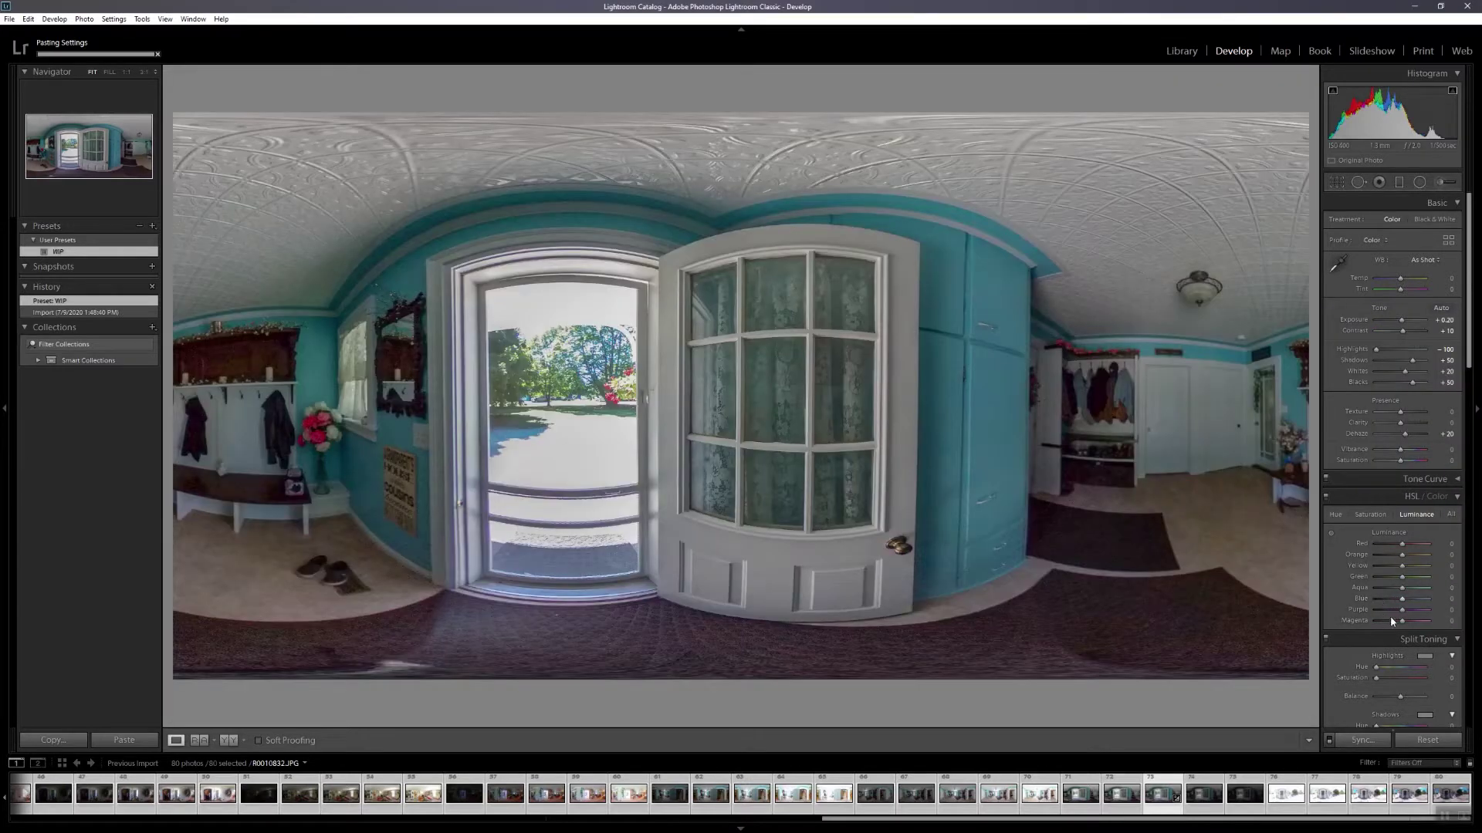
Create a 'Lightroom Export' folder inside Ricoh Theta V and set it as the export destination
left_click(1180, 50)
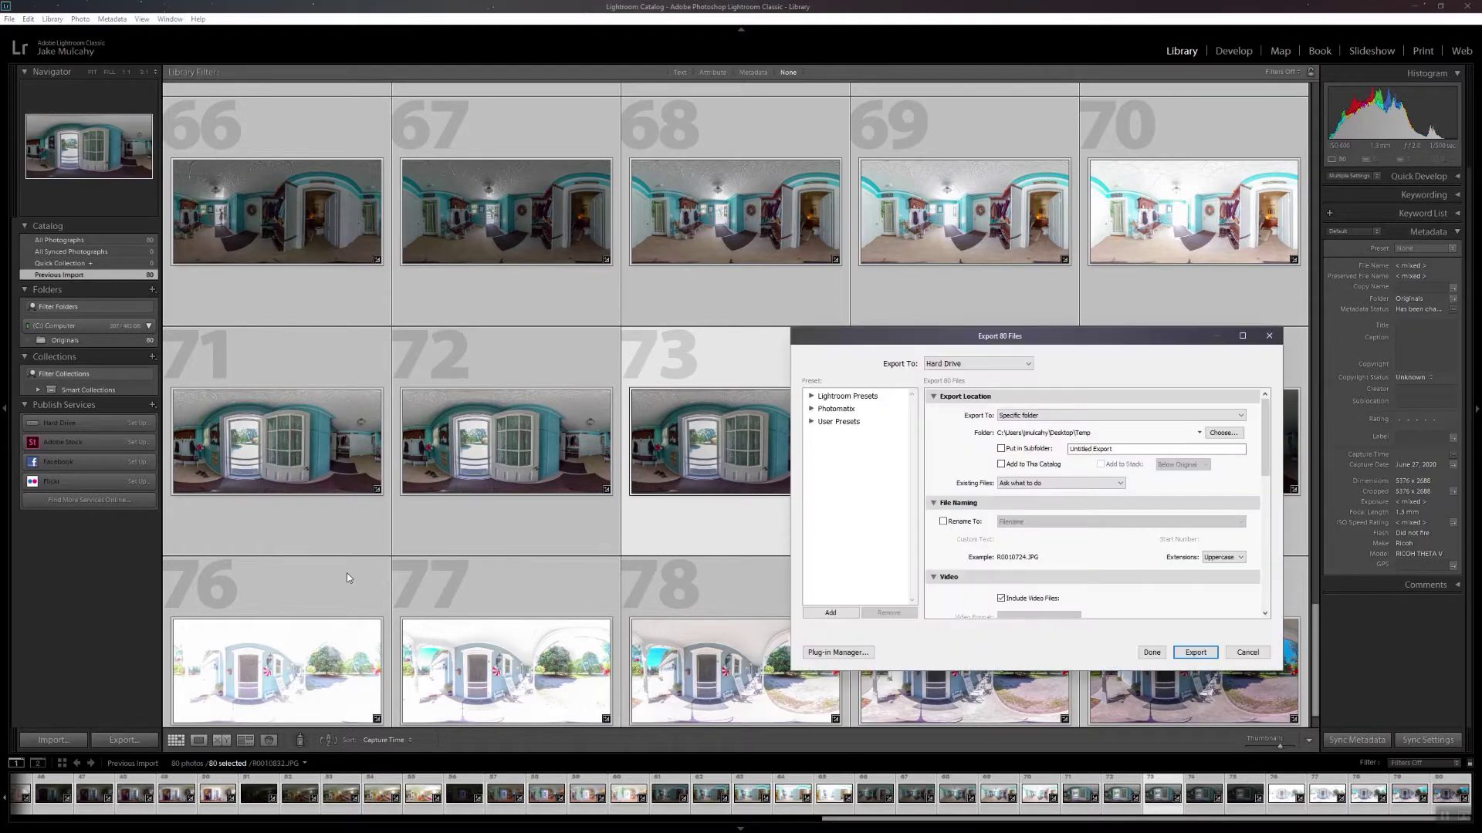
left_click(1233, 434)
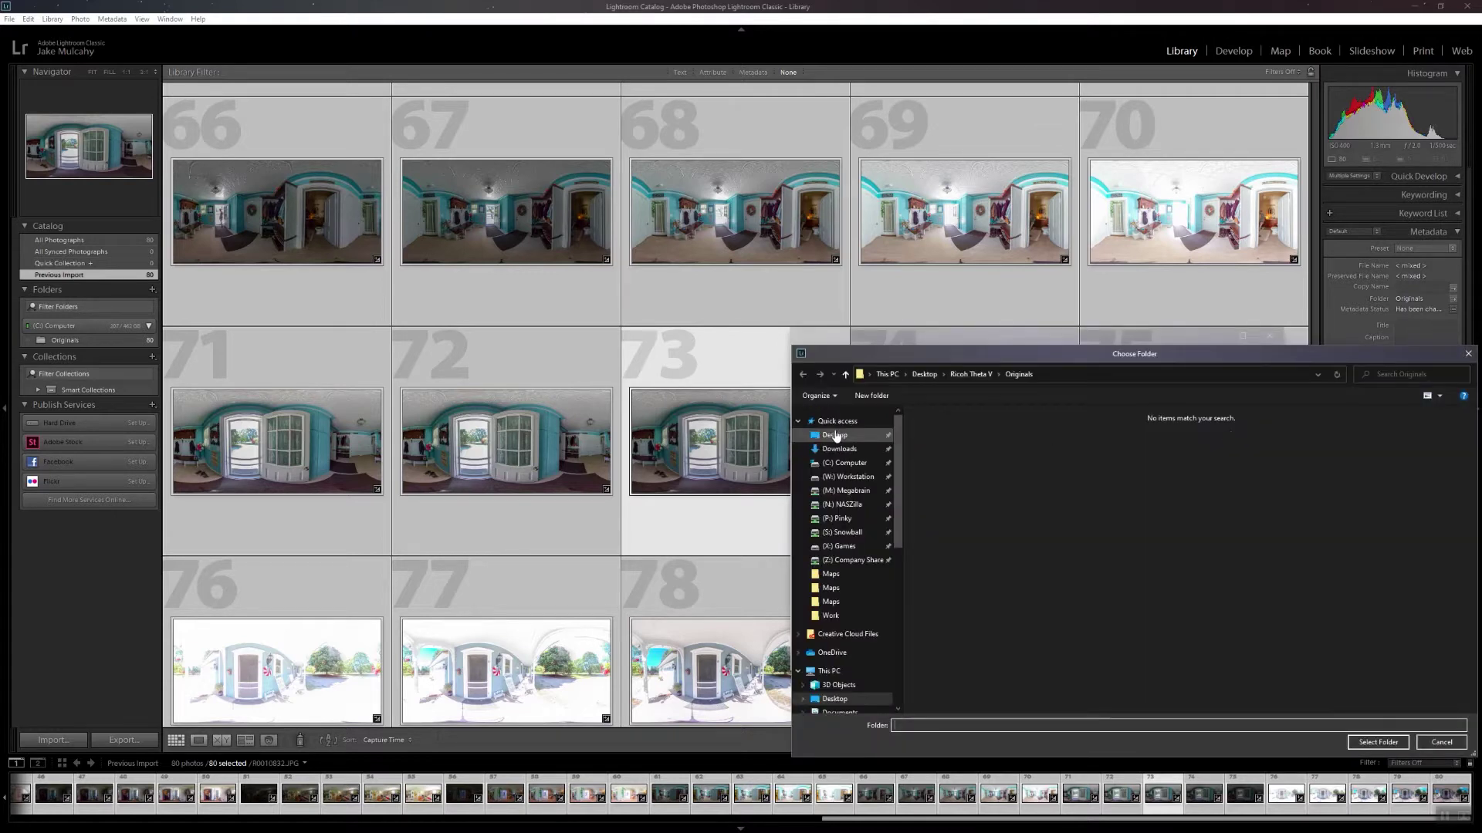
right_click(1058, 544)
mouse_move(1113, 662)
left_click(1219, 661)
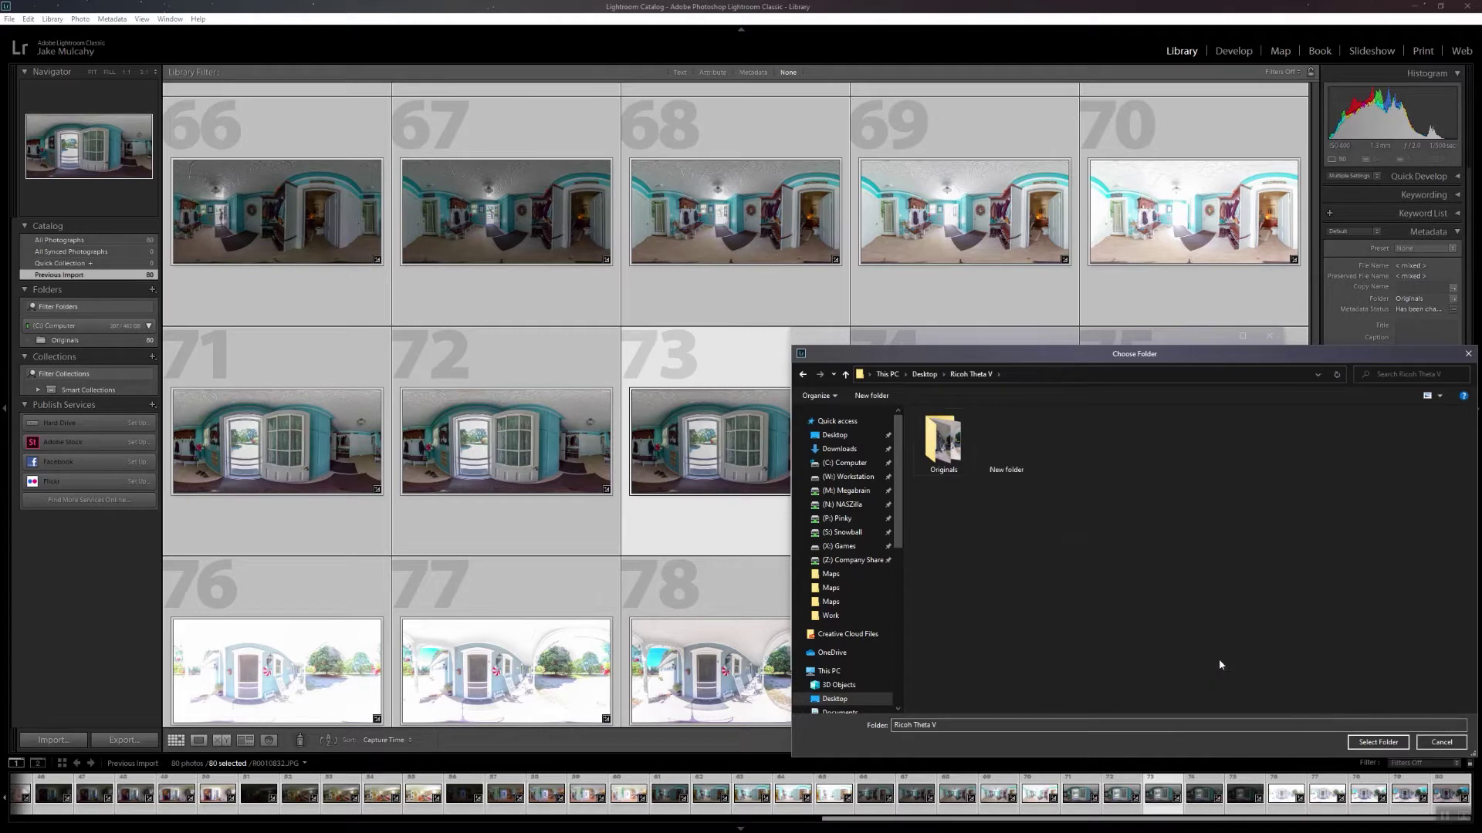
type("Lightroom")
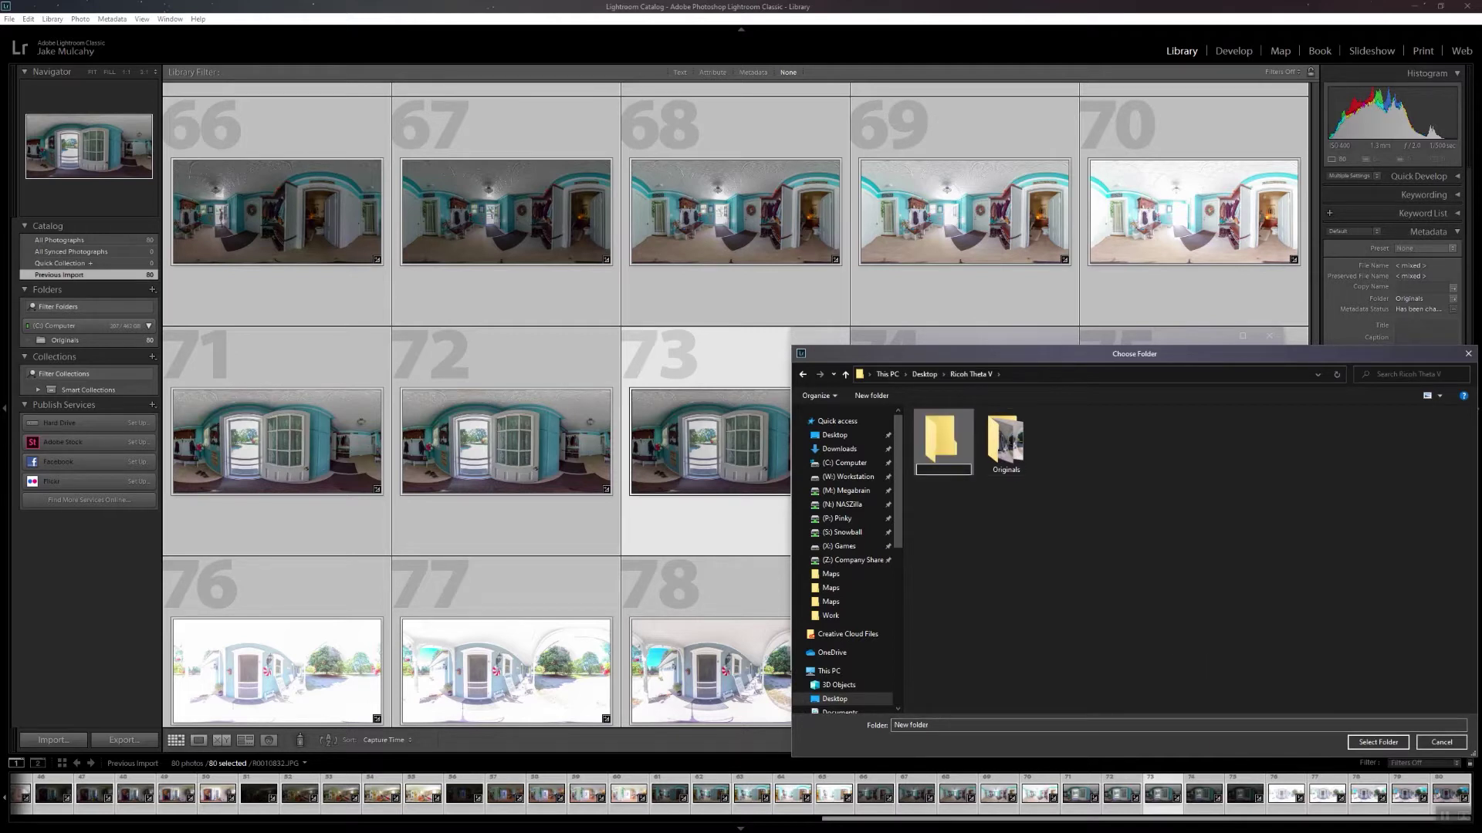
type(" Export")
key("Return")
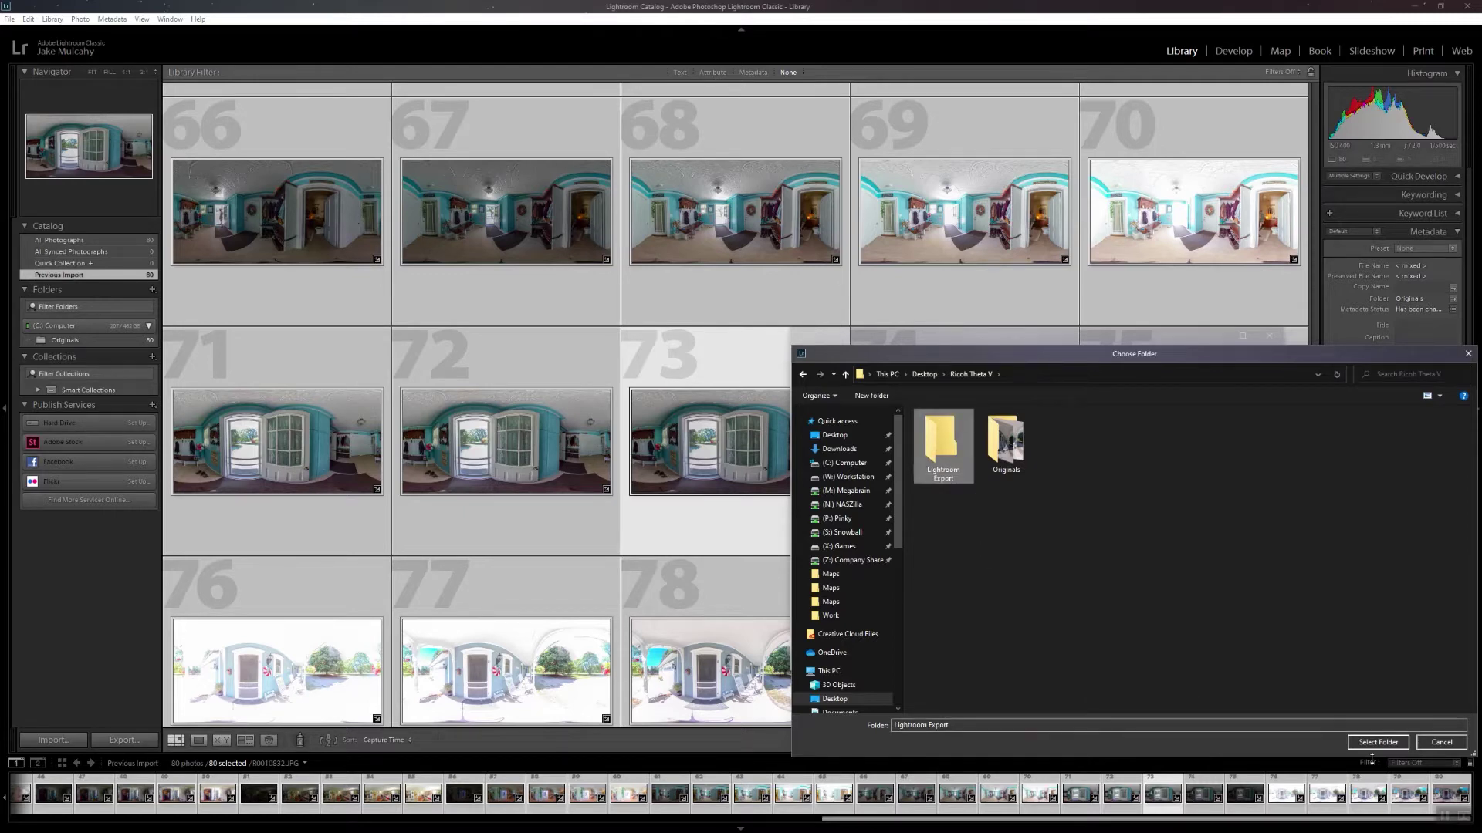
left_click(1377, 742)
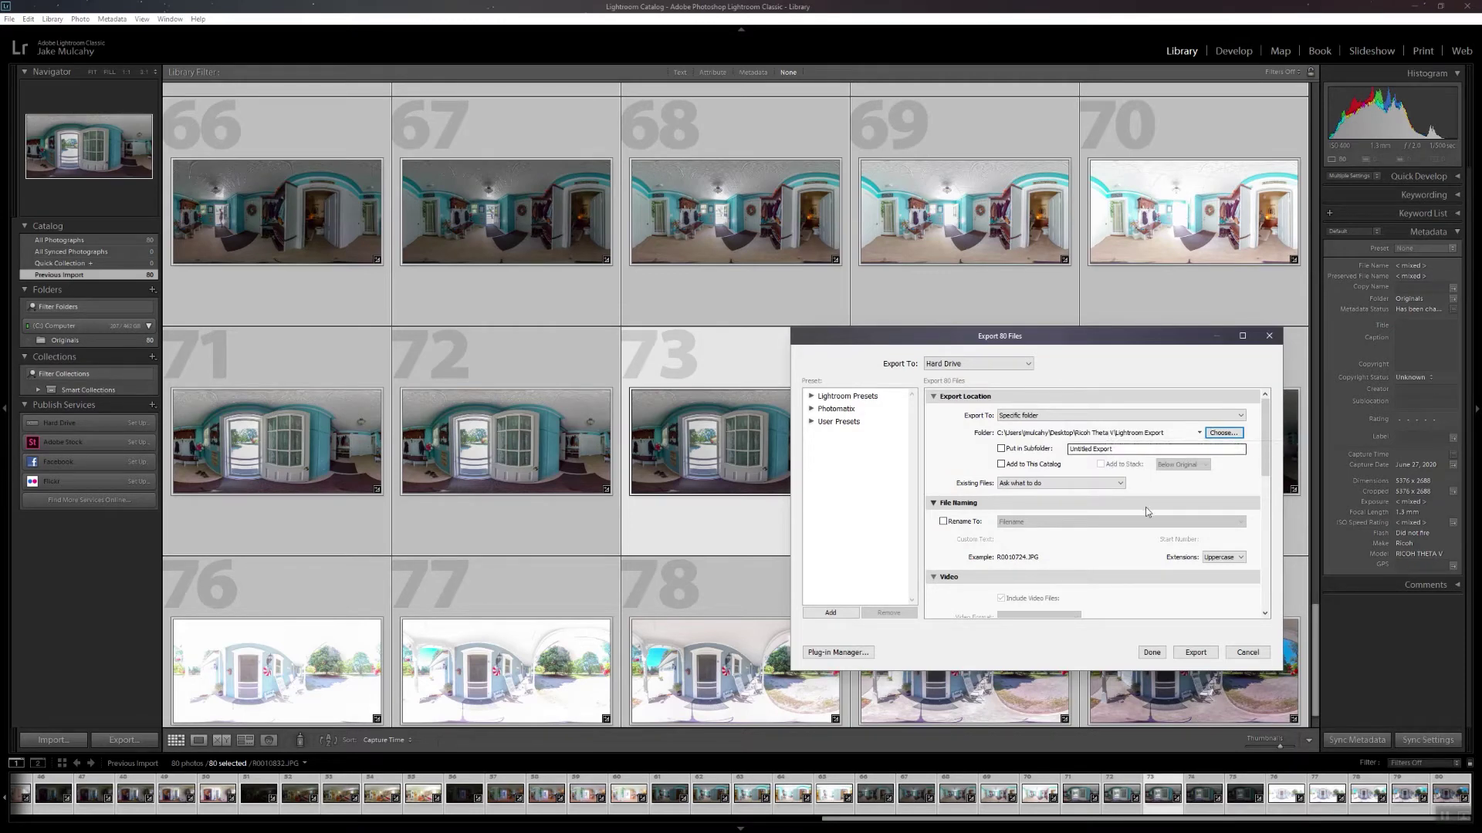
Review the remaining JPEG export settings and export the 80 photos
scroll(1145, 507, "down", 5)
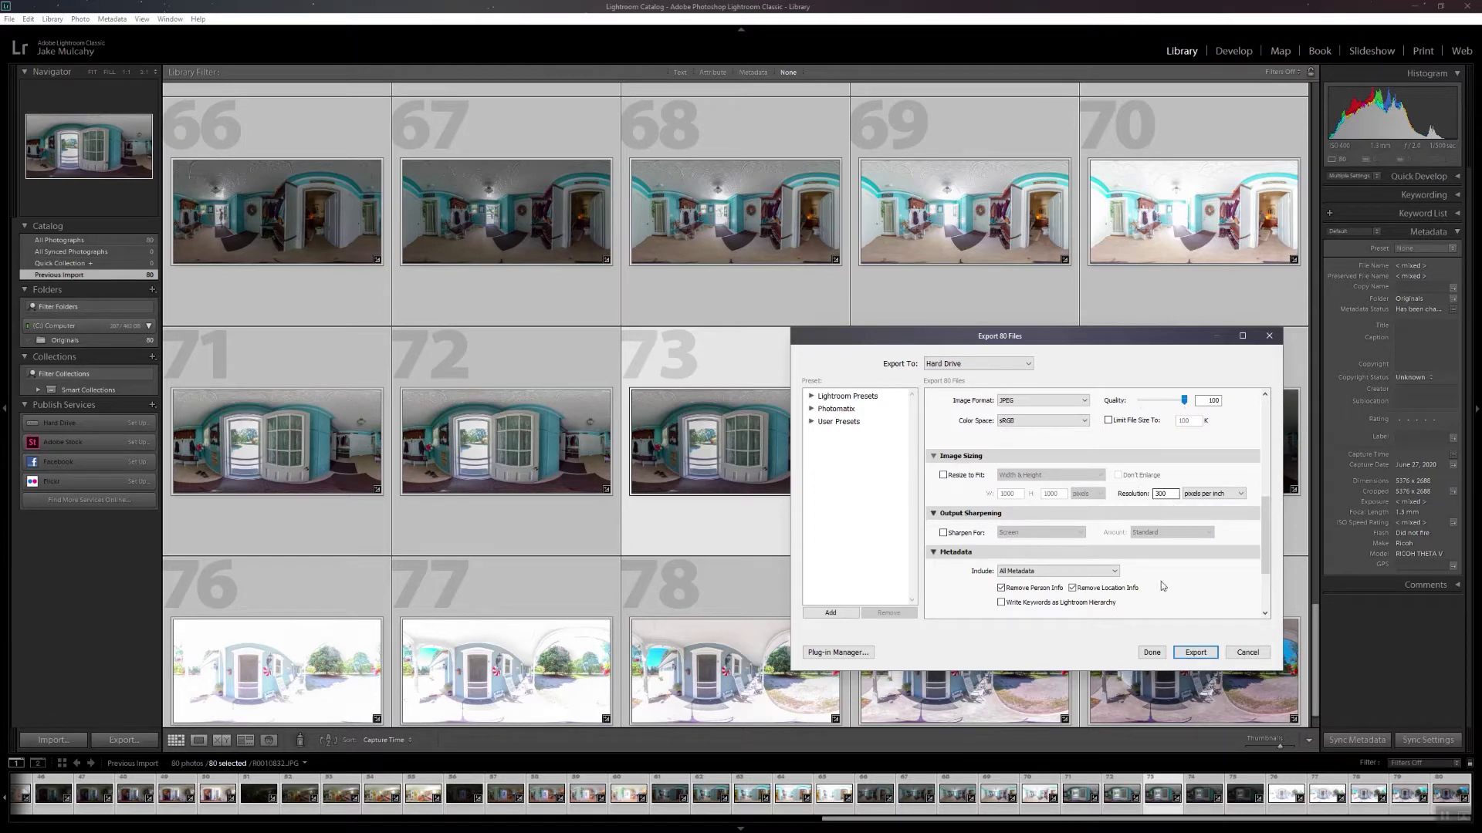
scroll(1163, 586, "down", 3)
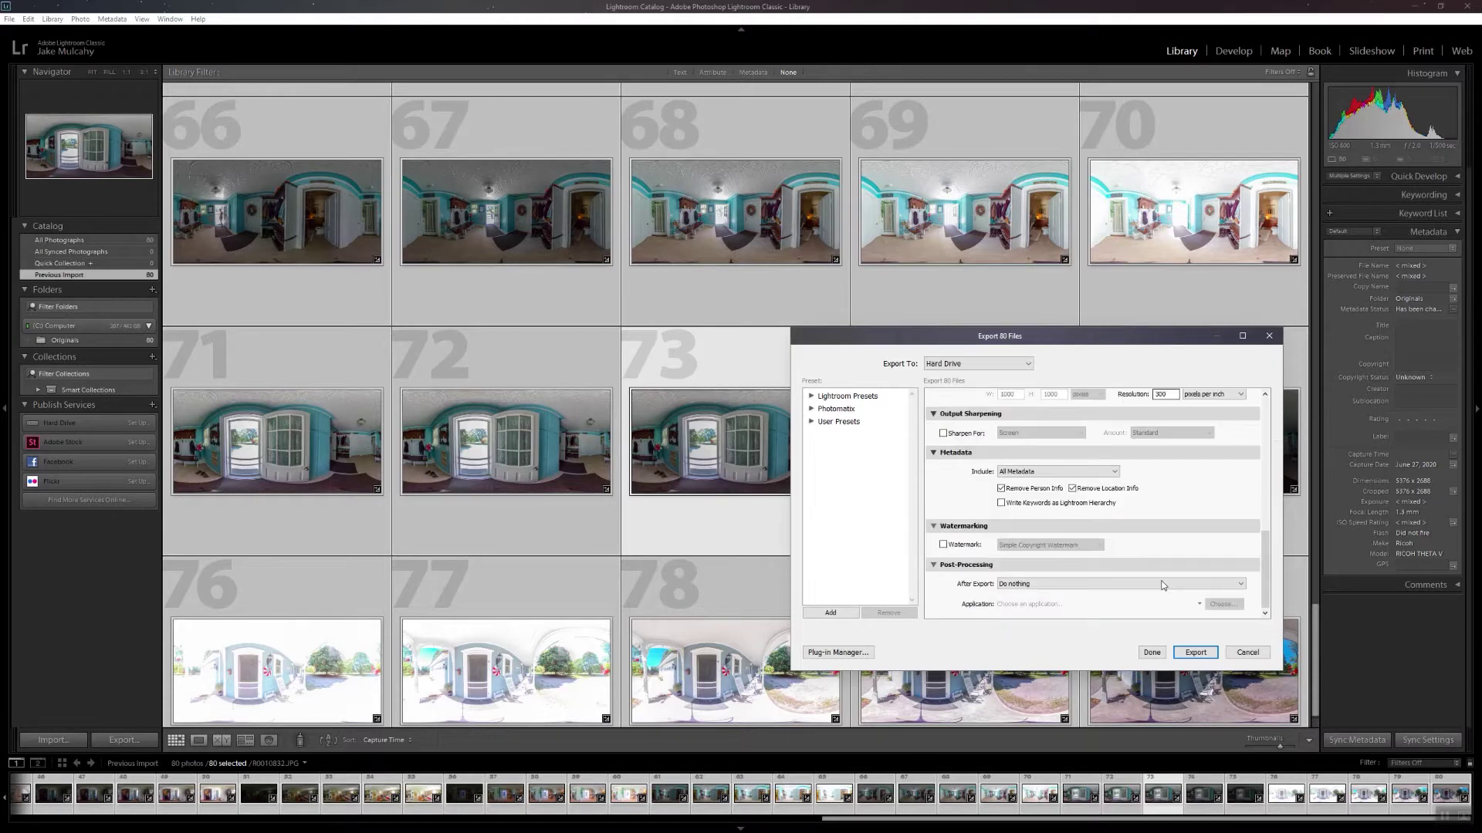
left_click(1195, 652)
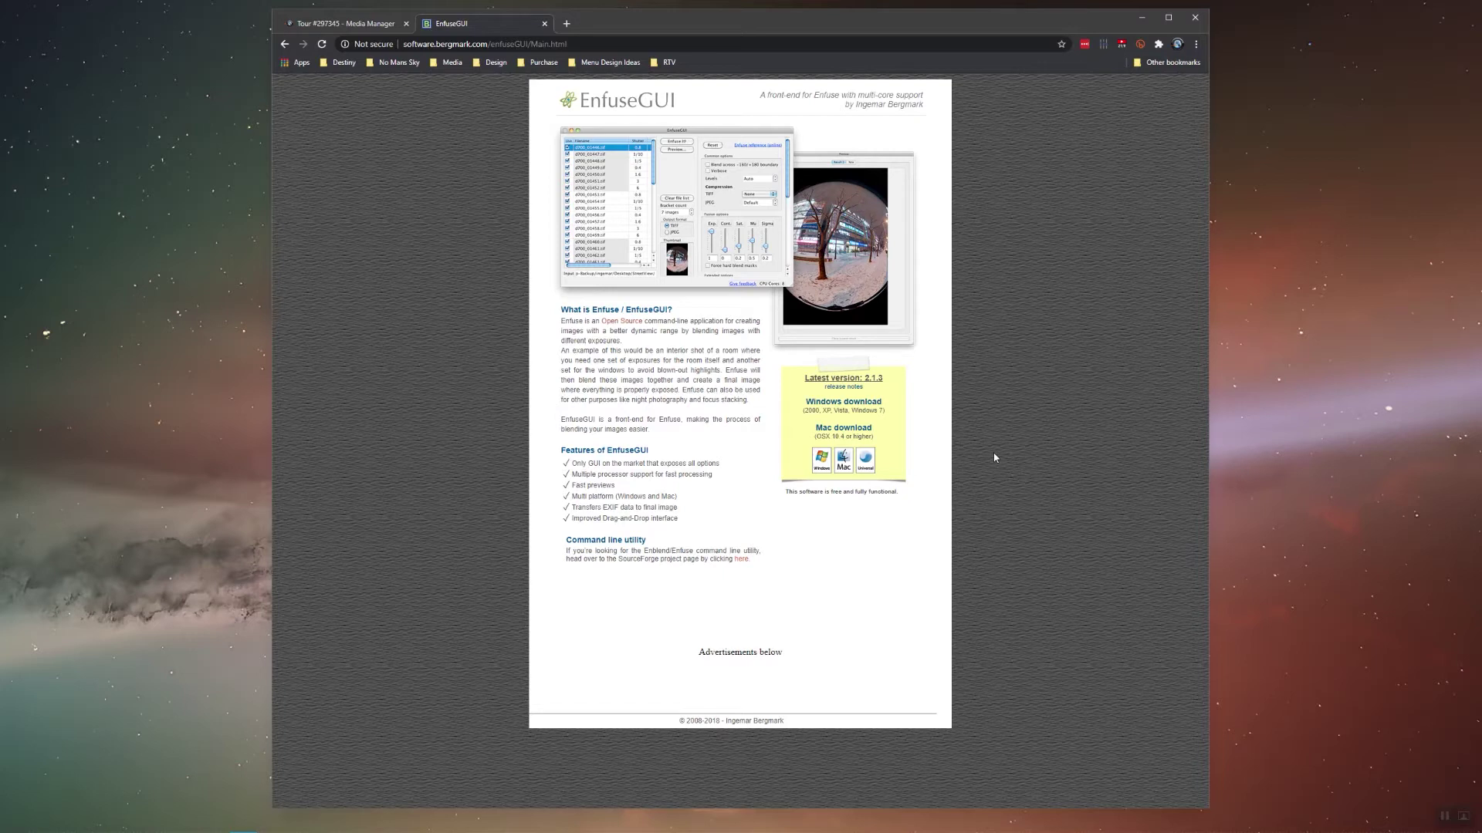
Minimize the Chrome window showing the EnfuseGUI page
left_click(1139, 18)
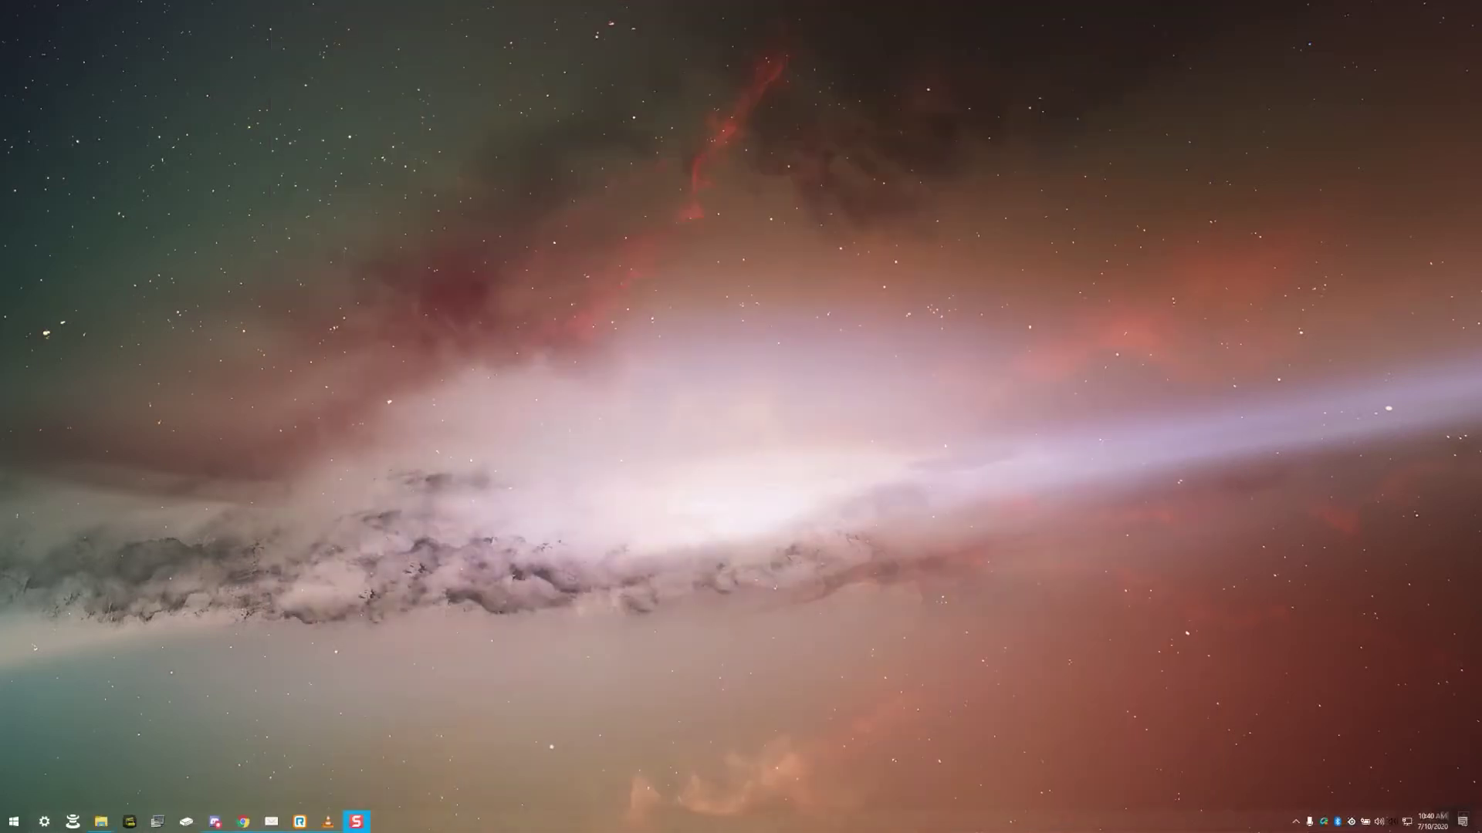
Open Desktop > Ricoh Theta V in a narrowed File Explorer window and launch EnfuseGUI beside it
left_click(101, 821)
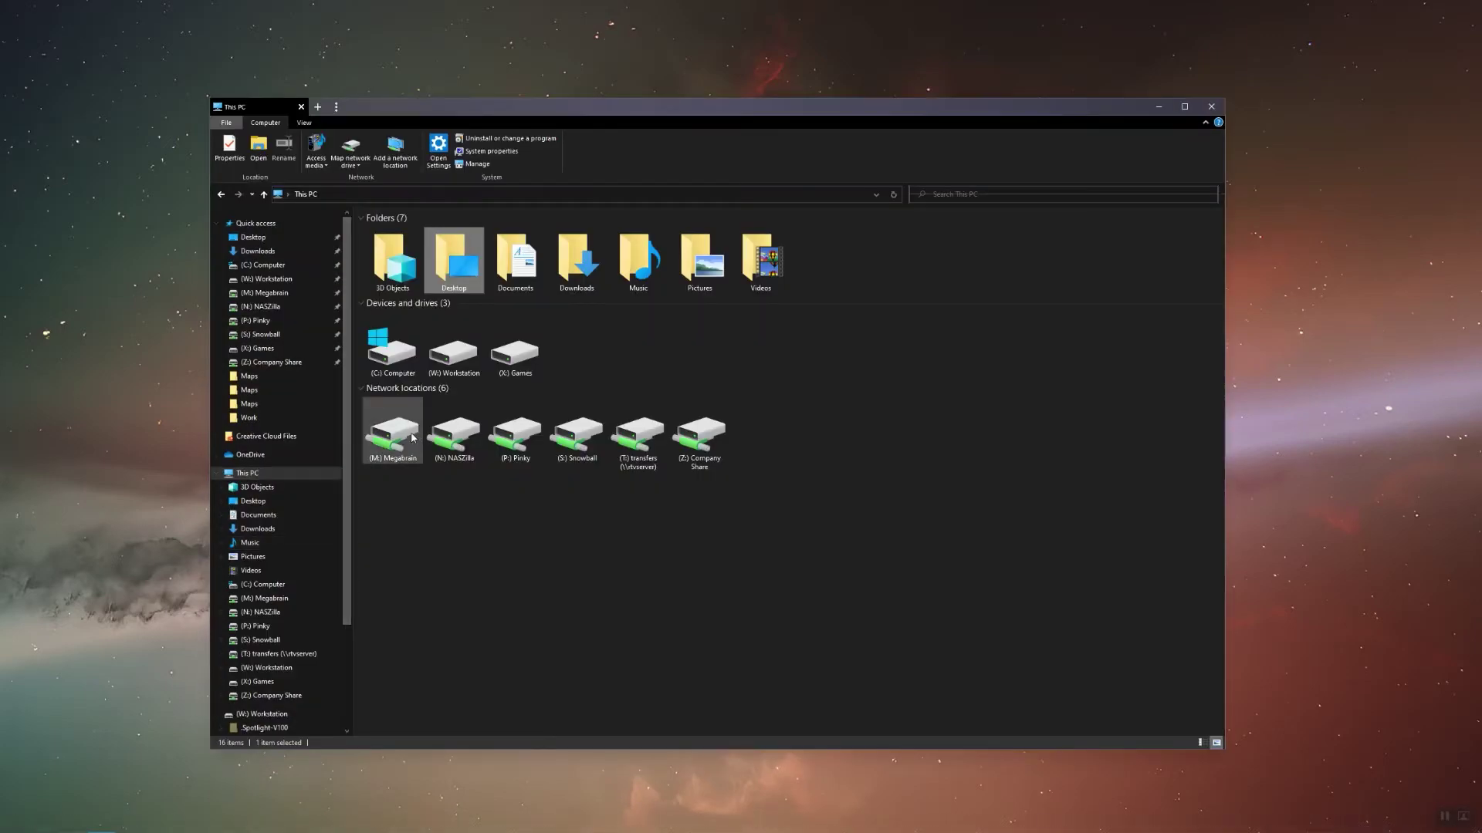
left_click(277, 502)
double_click(399, 247)
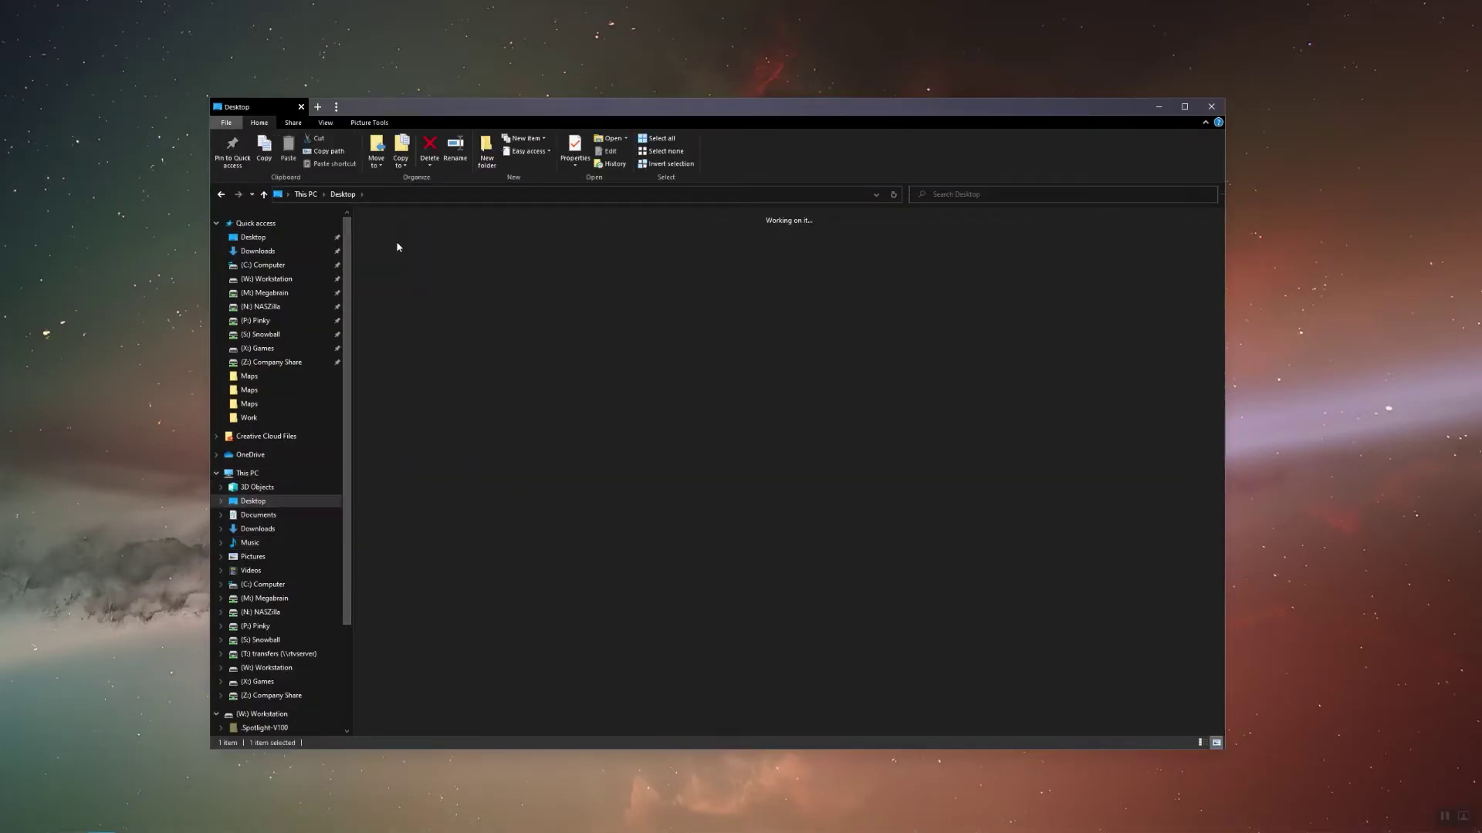
left_click(395, 243)
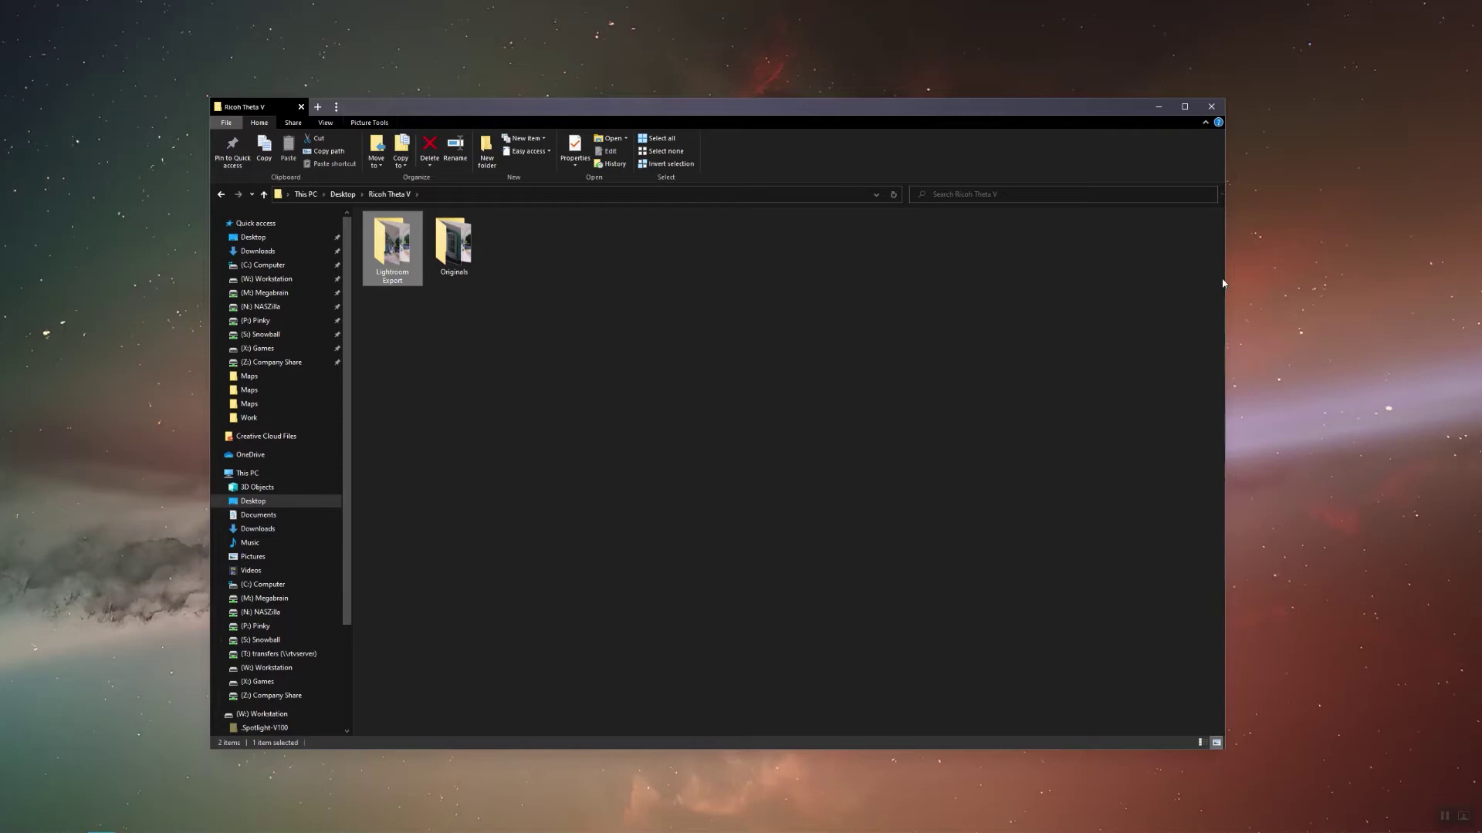
left_click_drag(1223, 283, 591, 313)
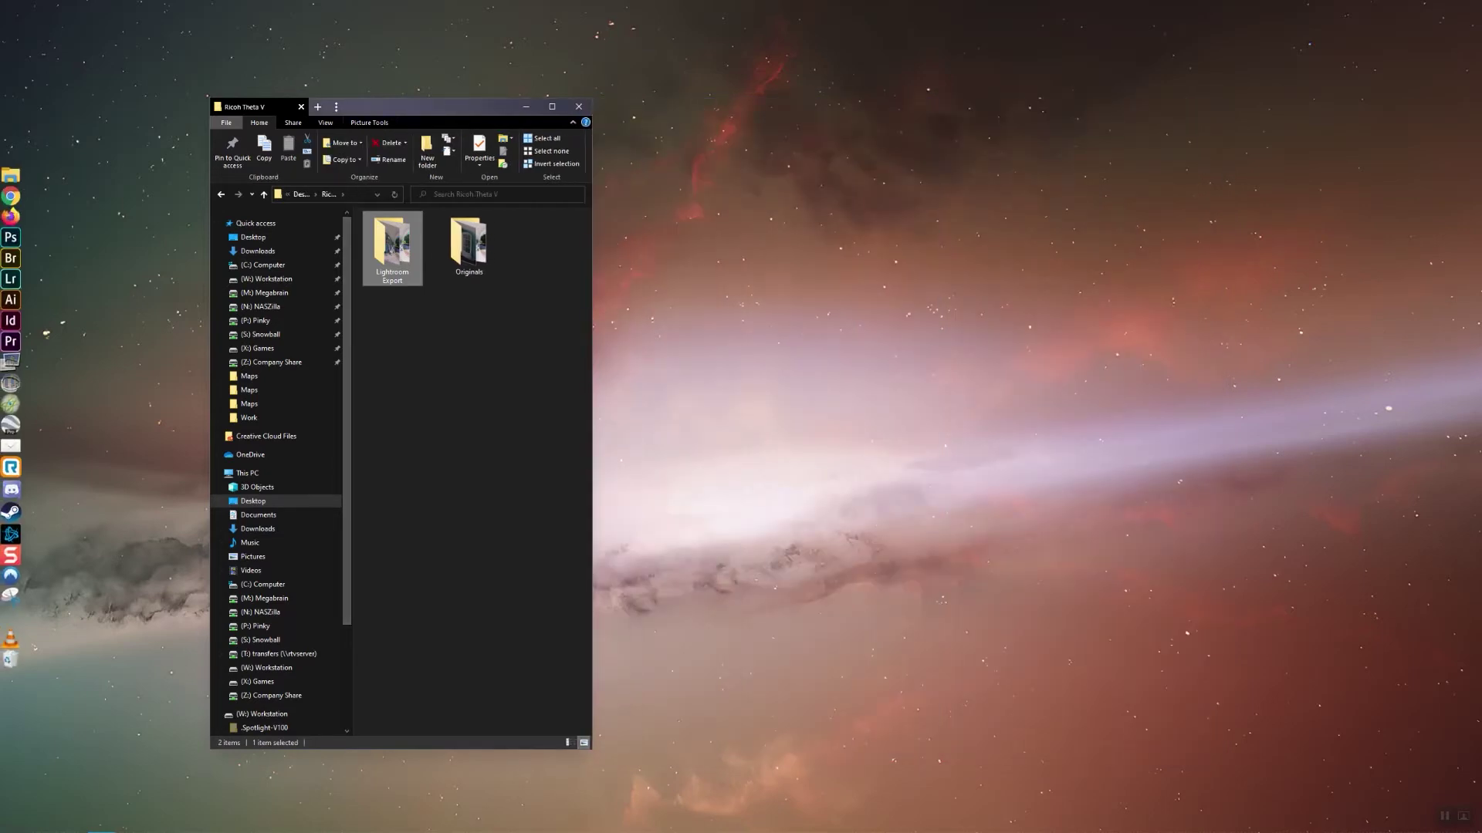
left_click(4, 405)
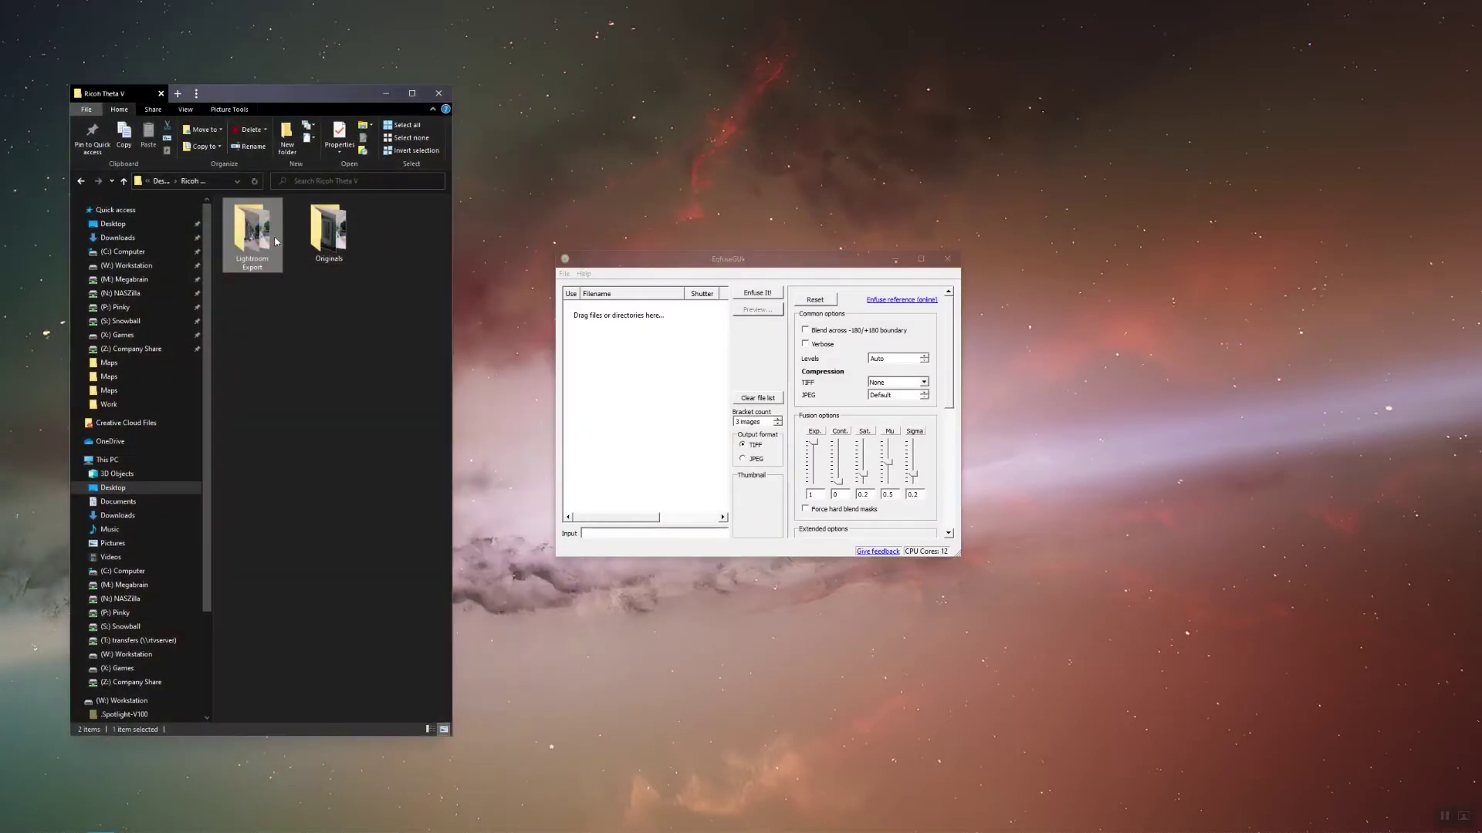
Drag all 80 photos from the Lightroom Export folder into EnfuseGUI's file list
left_click_drag(683, 264, 760, 183)
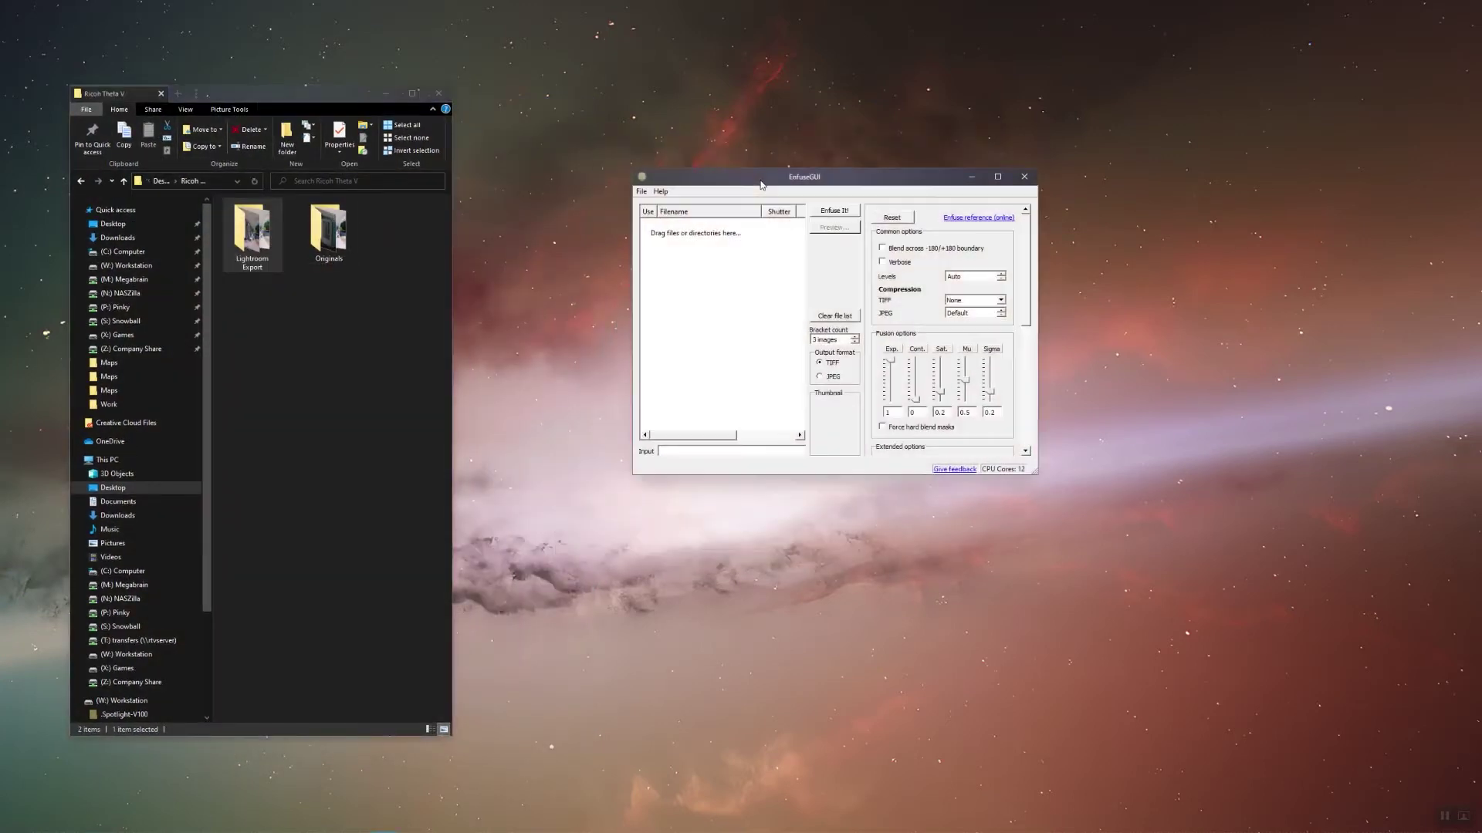
left_click(249, 235)
double_click(249, 235)
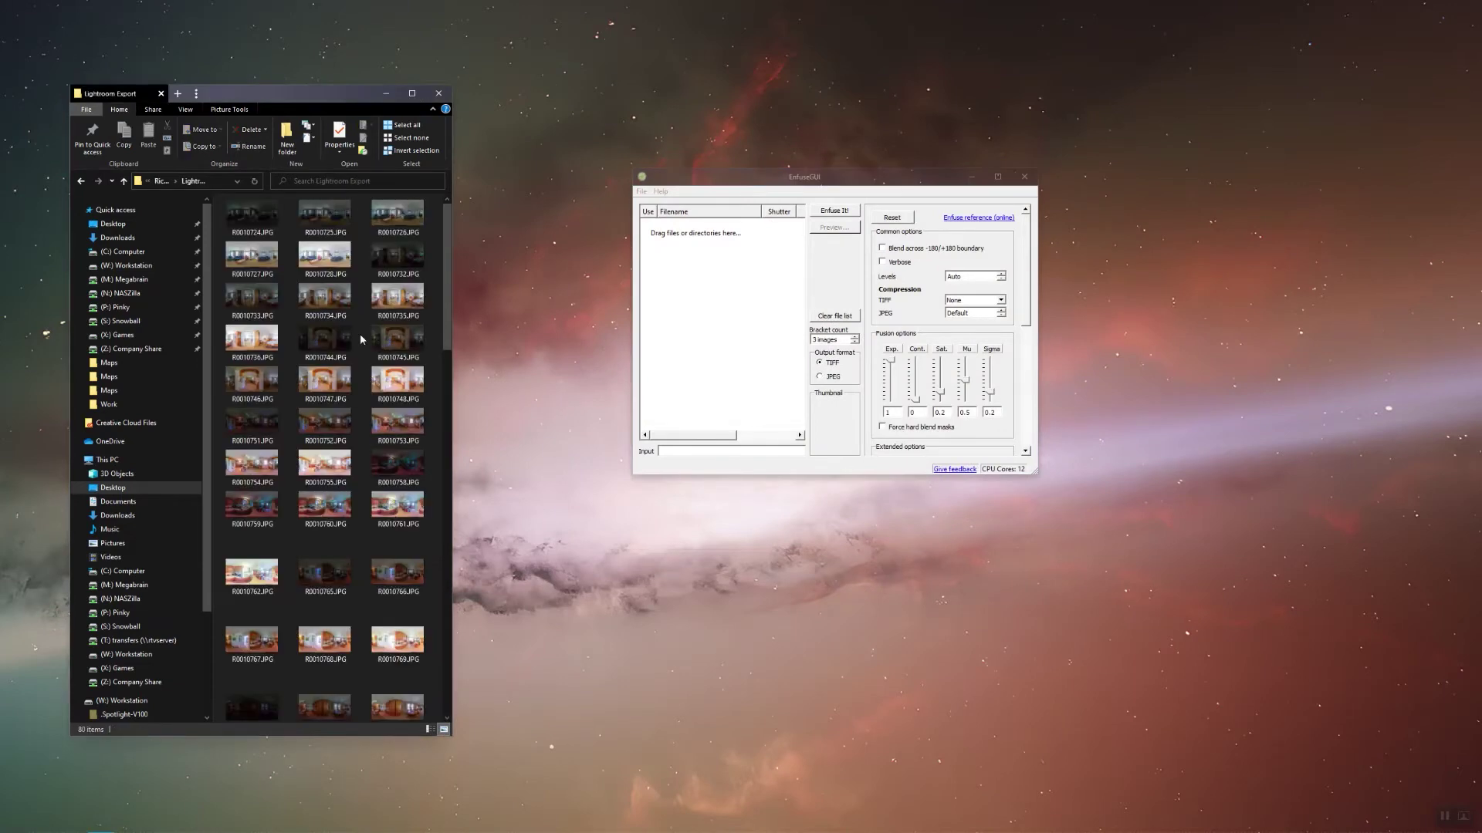
left_click(263, 223)
key("ctrl+a")
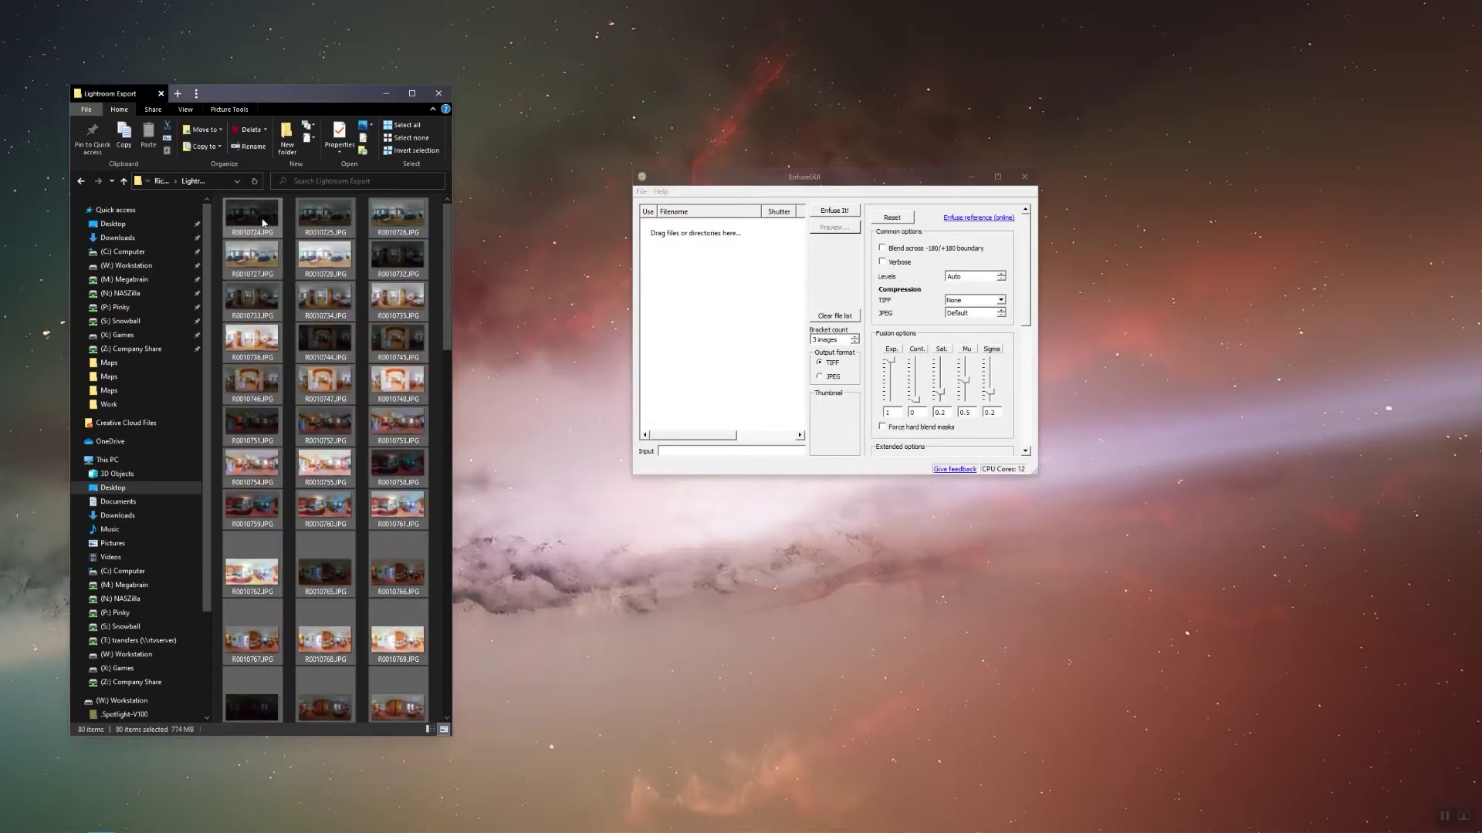
left_click_drag(263, 223, 688, 276)
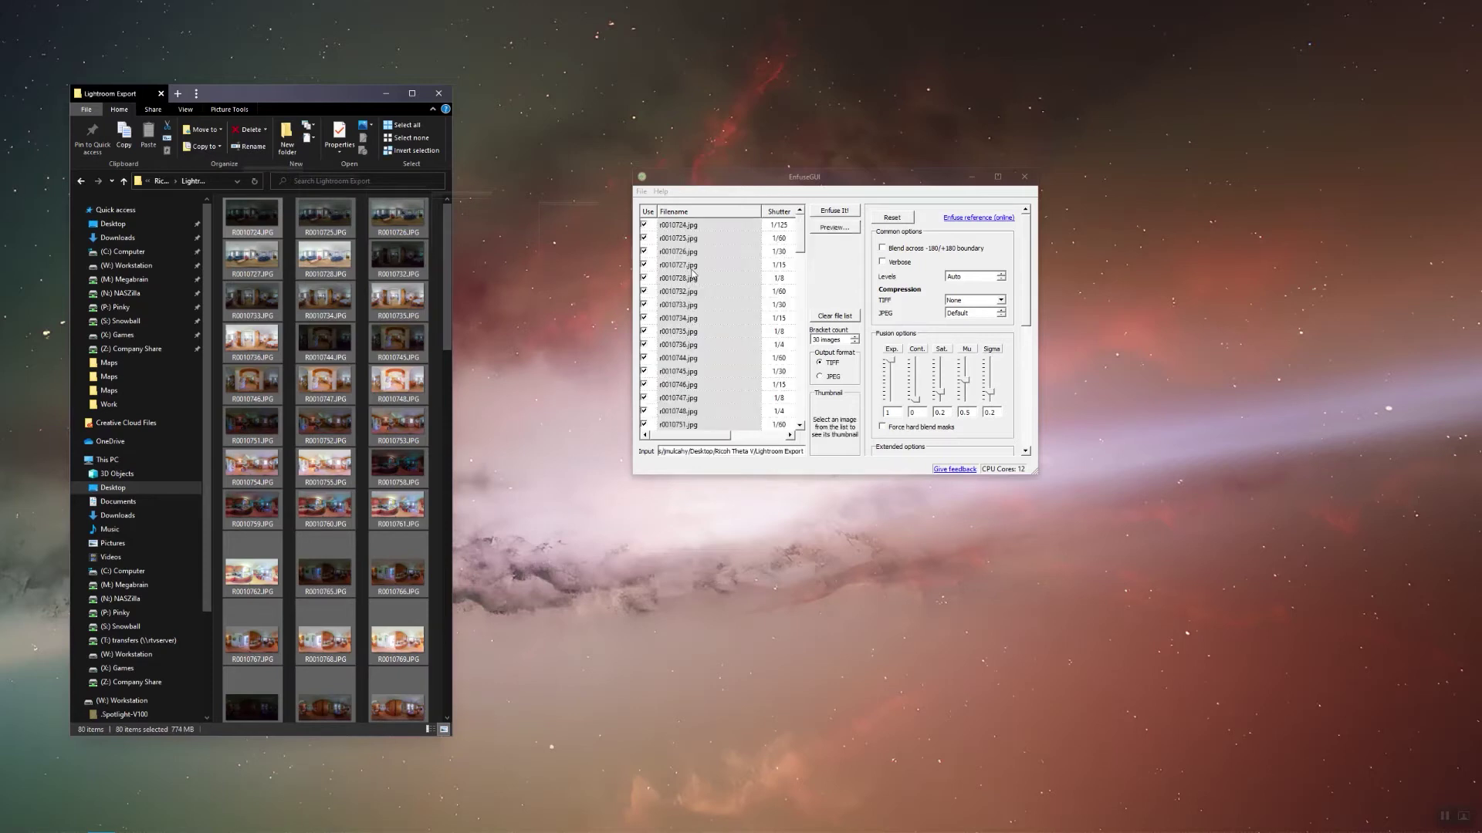
Lower the bracket count to 5 images per bracket
left_click(856, 340)
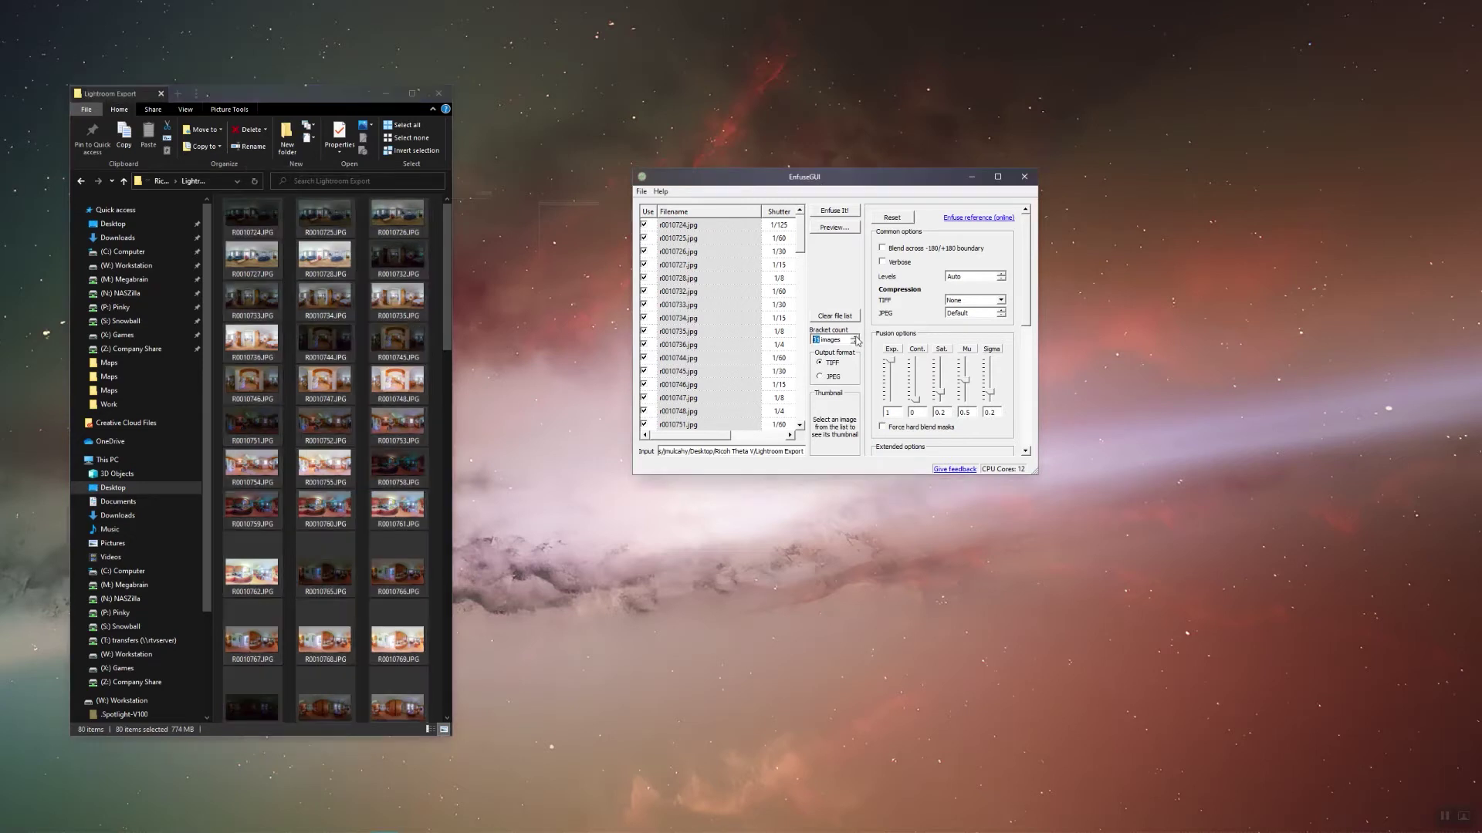
left_click(856, 345)
left_click(856, 345)
left_click(855, 345)
left_click(856, 344)
left_click(856, 345)
left_click(856, 345)
left_click(855, 345)
left_click(856, 345)
left_click(856, 345)
left_click(856, 345)
left_click(856, 345)
left_click(856, 345)
left_click(856, 345)
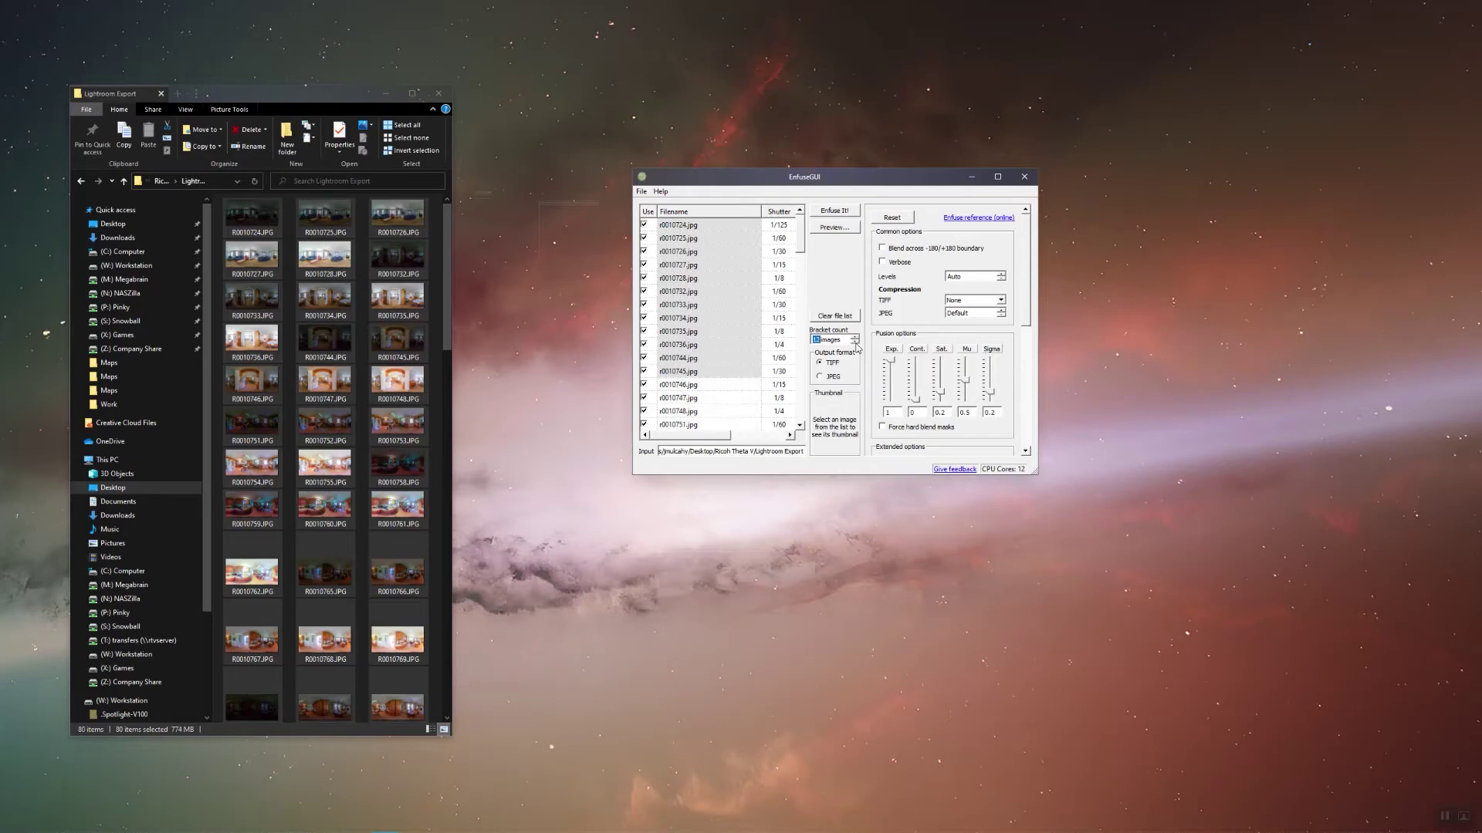
left_click(856, 345)
left_click(856, 345)
left_click(856, 345)
left_click(855, 345)
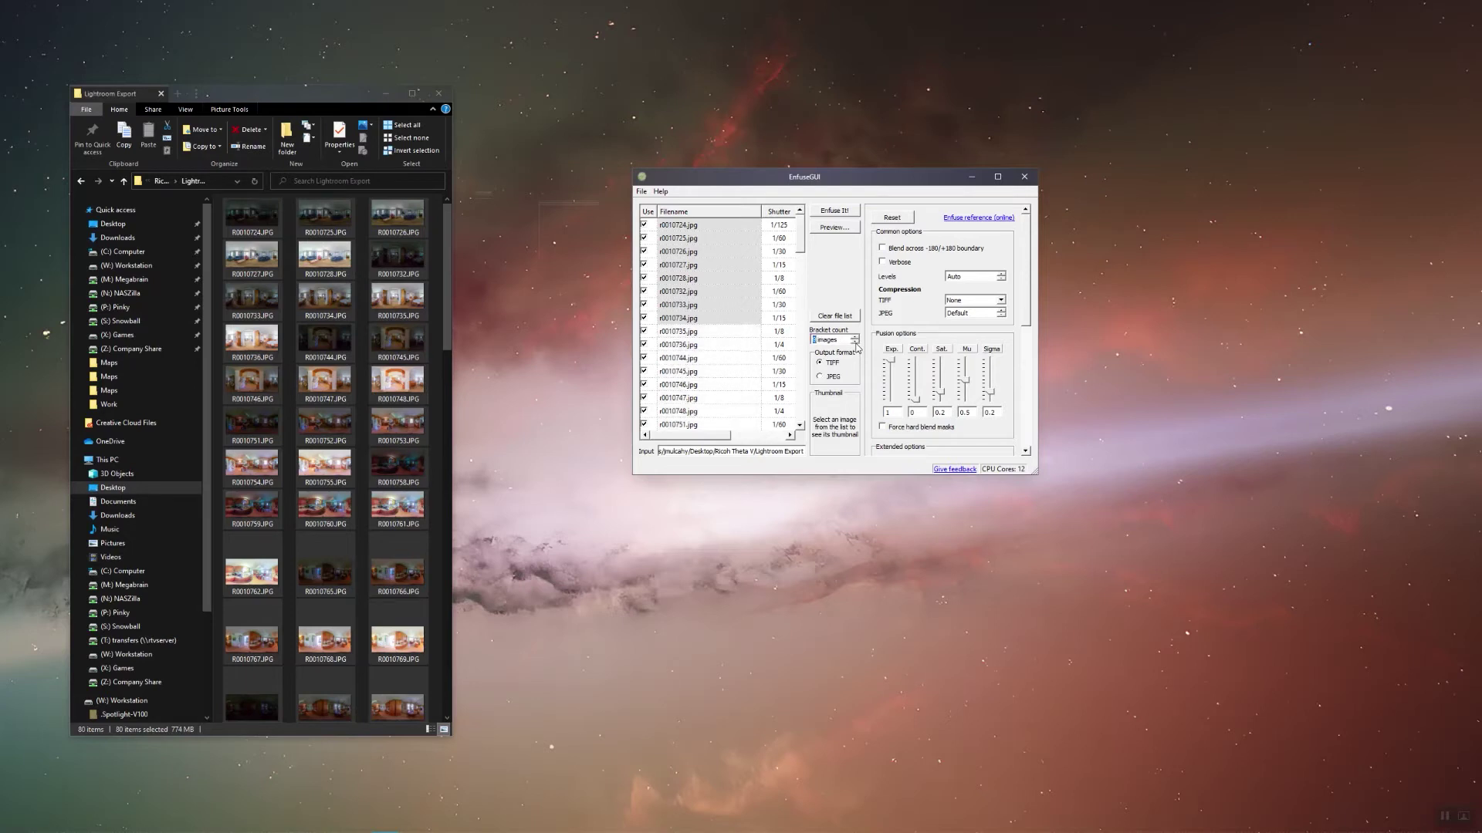
left_click(856, 345)
left_click(856, 345)
left_click(855, 345)
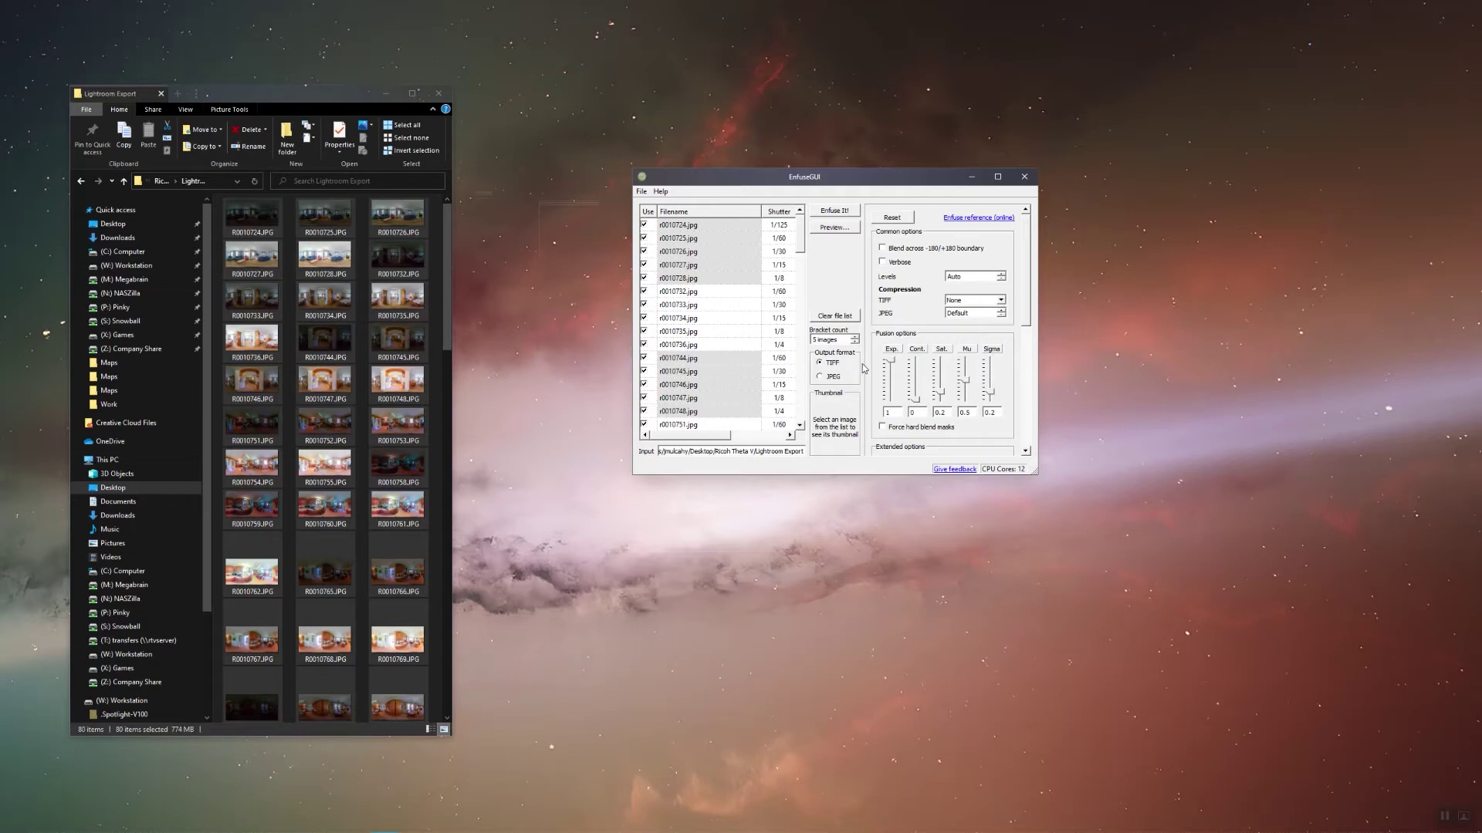
Run Enfuse It! to fuse the brackets into an enfused folder, then close EnfuseGUI
left_click(834, 211)
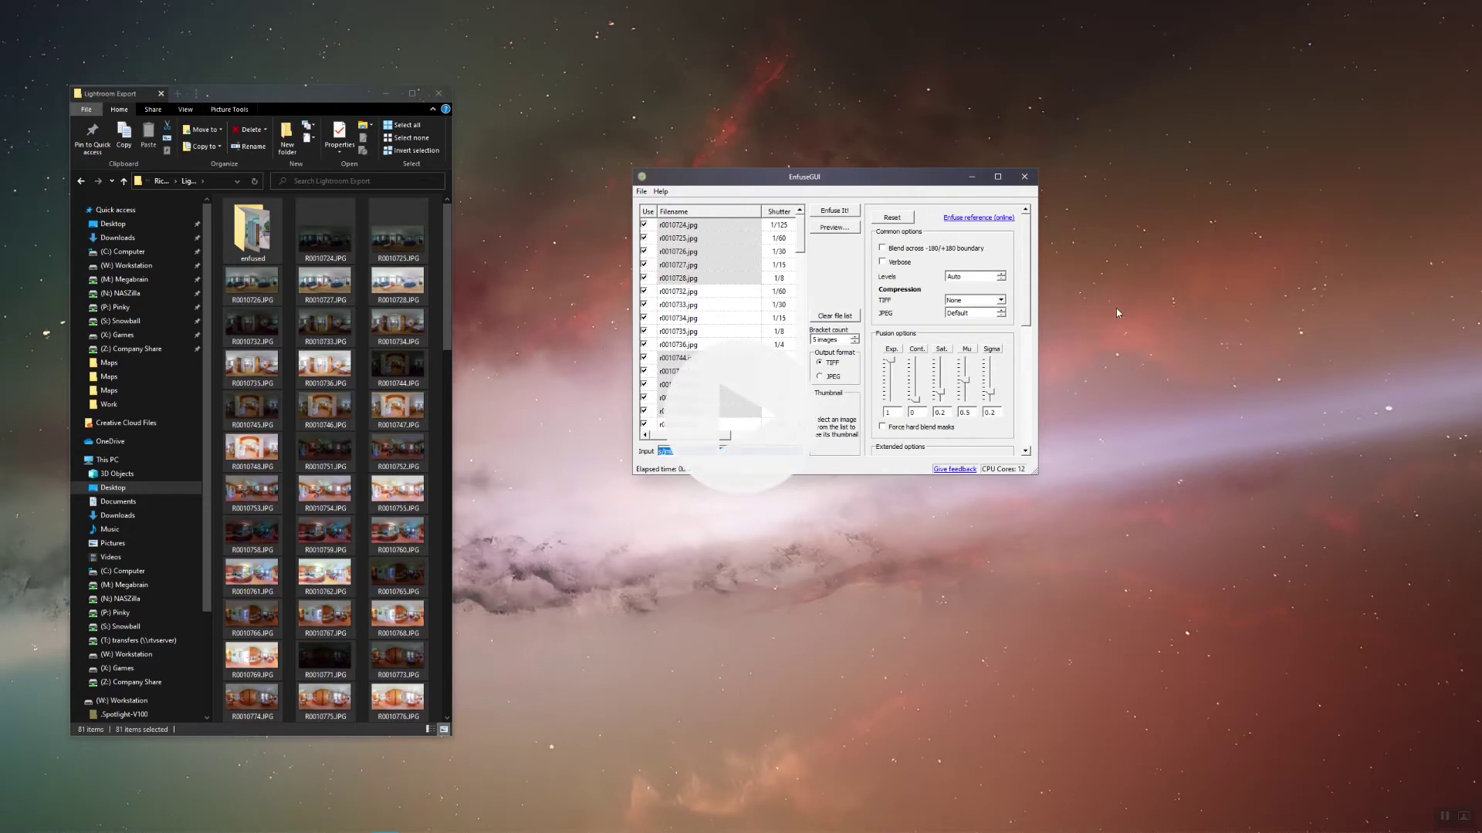
left_click(1024, 177)
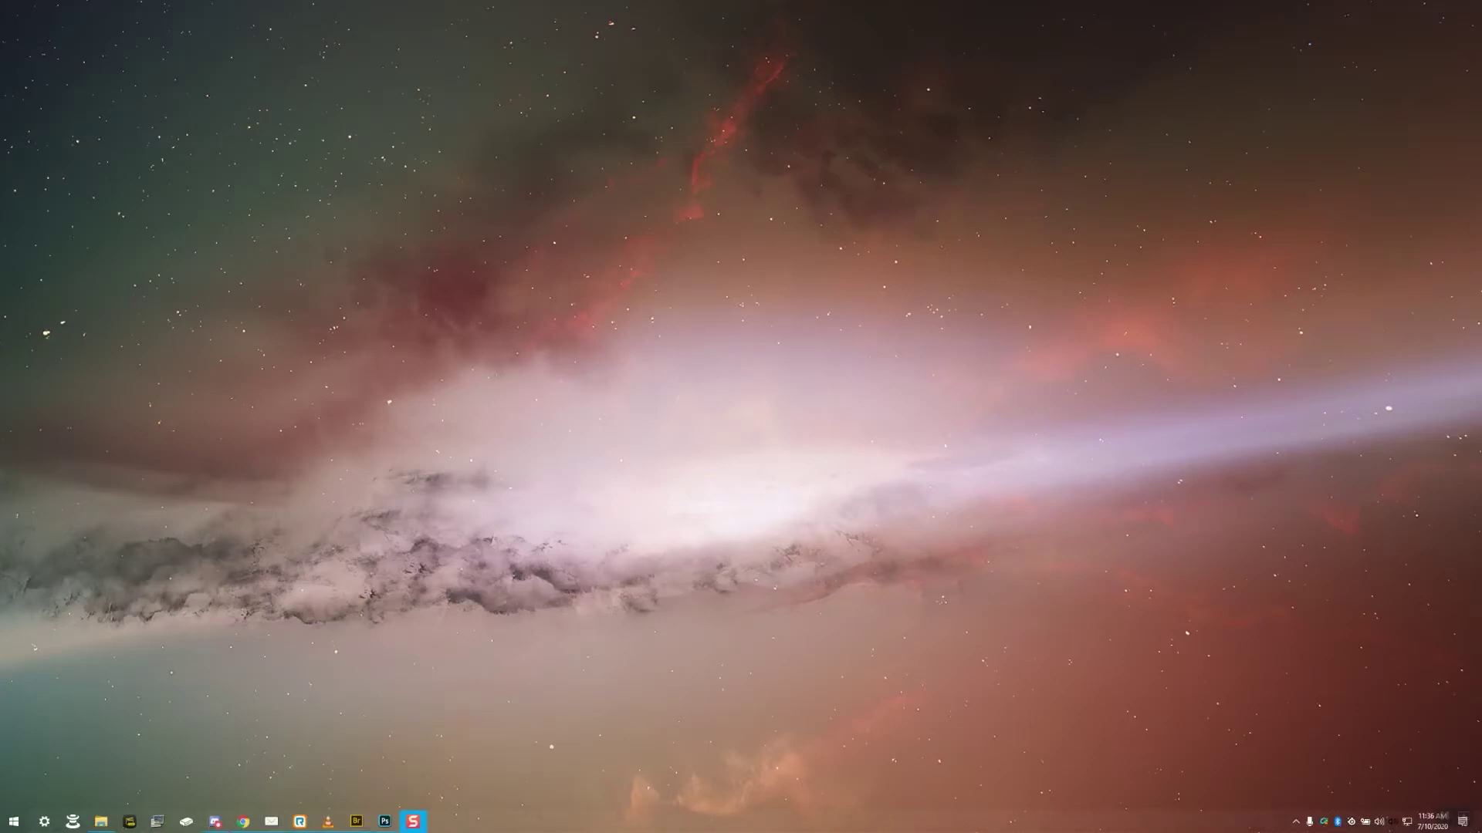
In Adobe Bridge, browse to Desktop > Ricoh Theta V > Lightroom Export > enfused
left_click(414, 818)
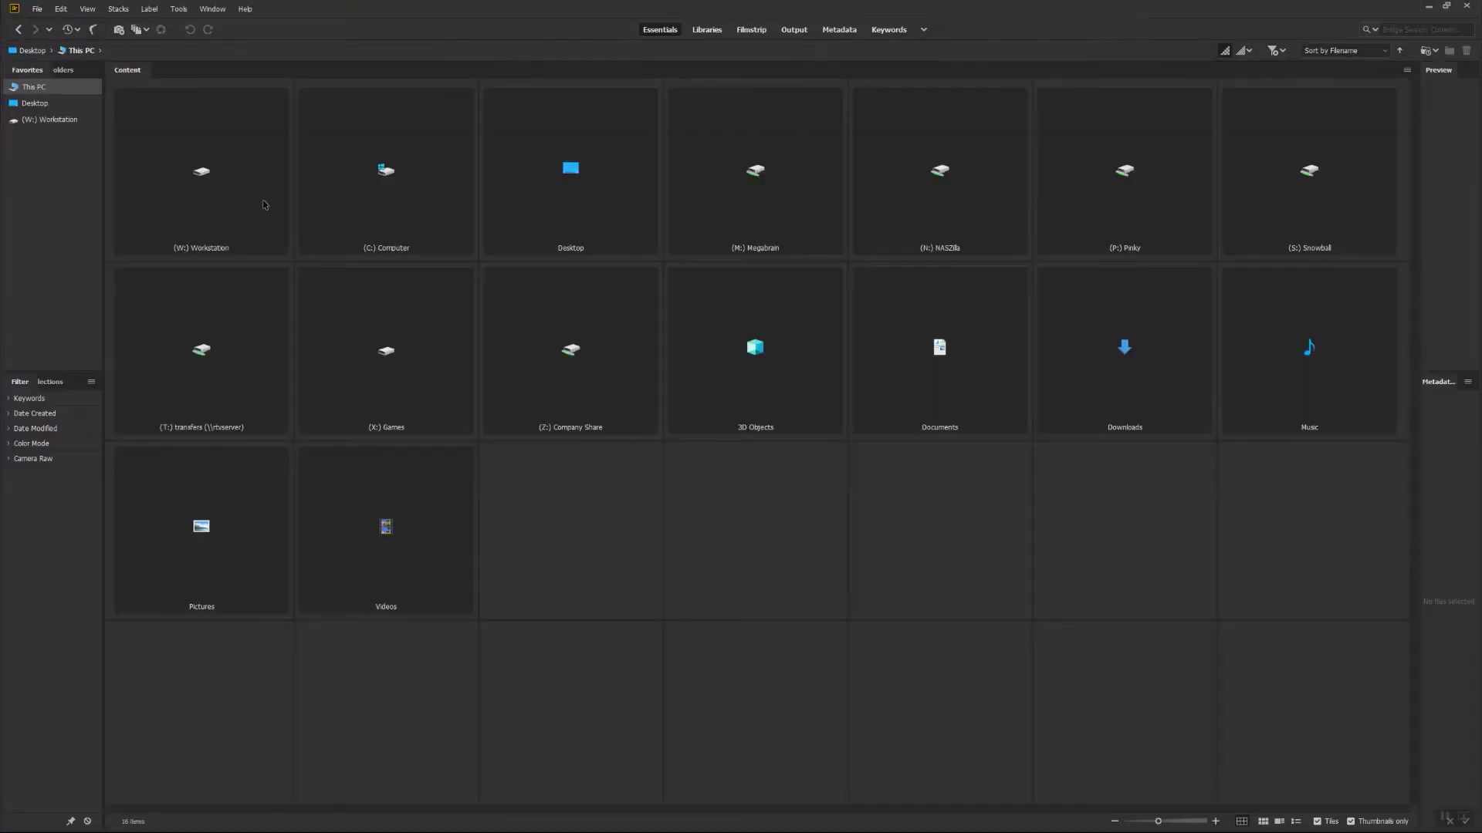
left_click(51, 103)
double_click(247, 166)
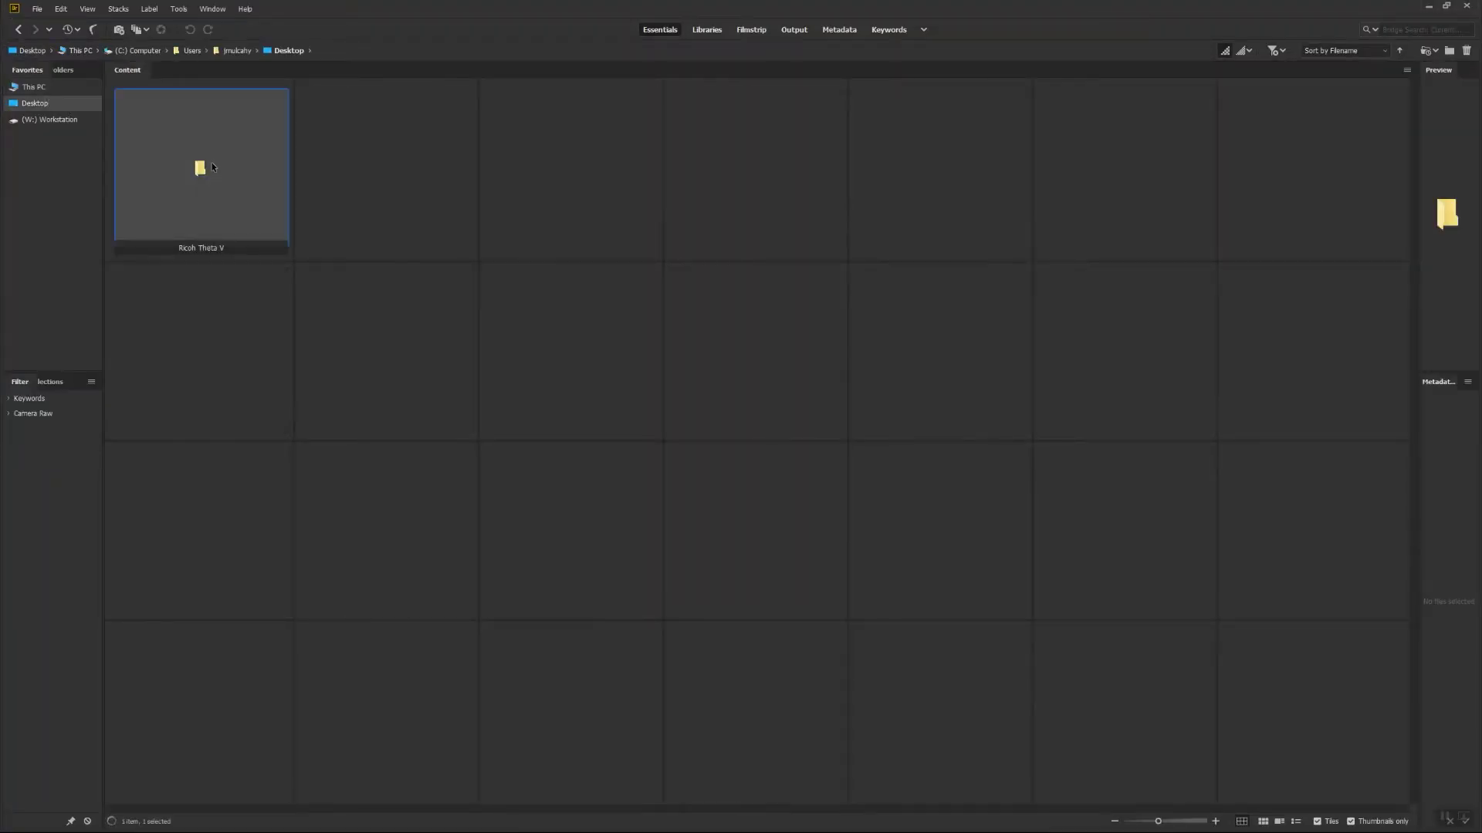
double_click(199, 168)
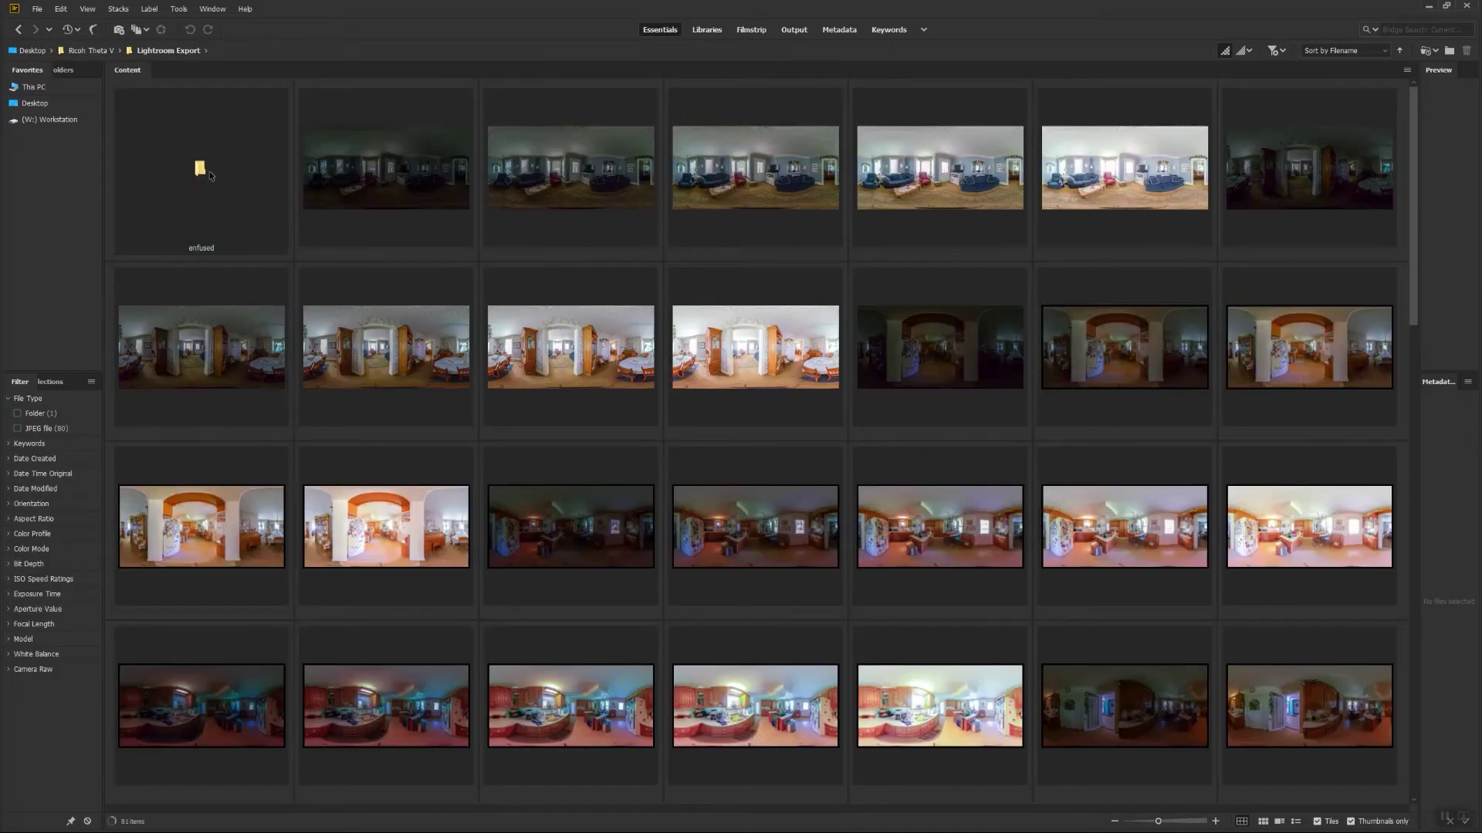
double_click(208, 174)
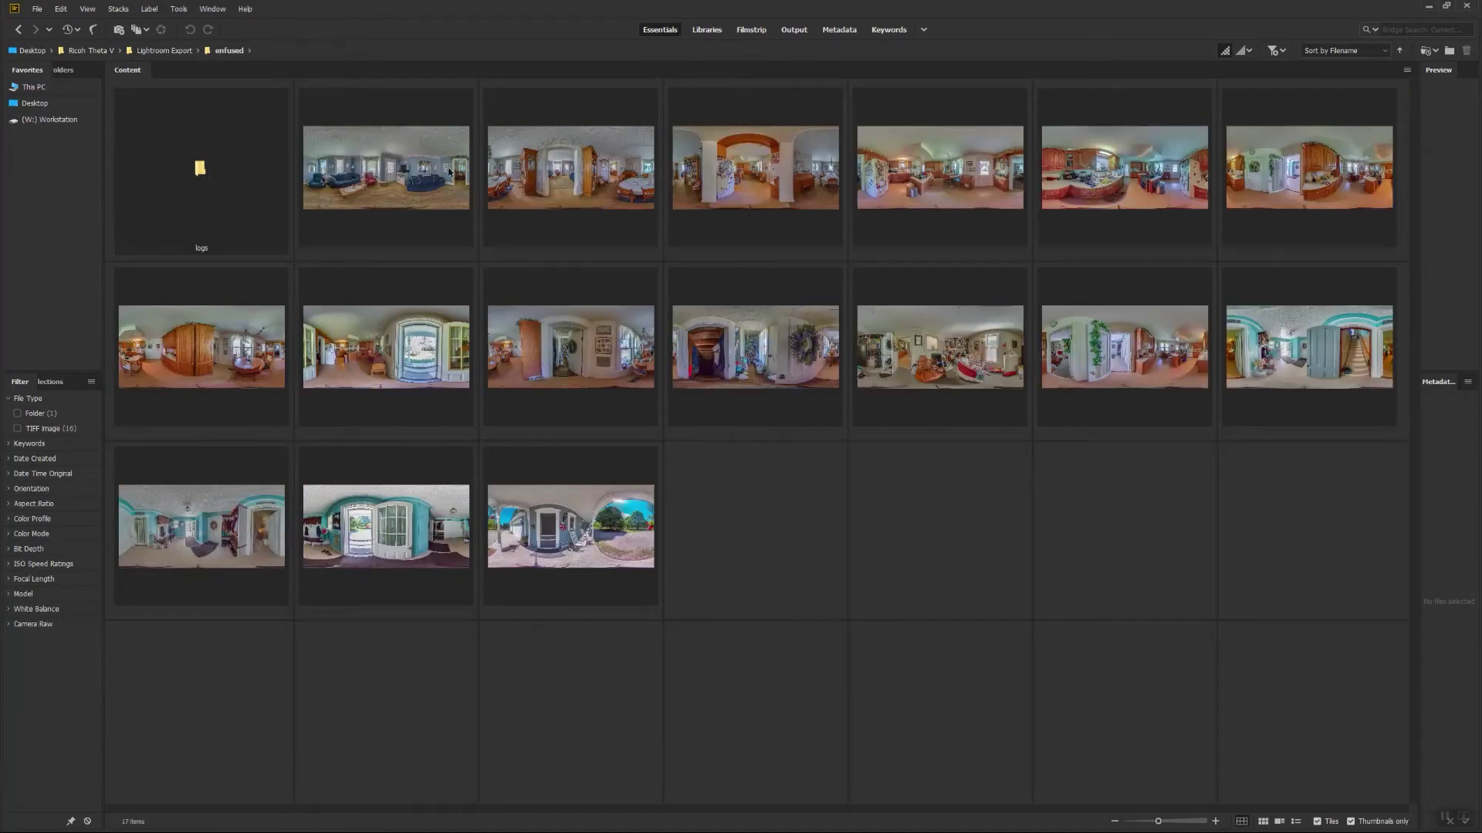
Select all 16 fused TIFF panoramas and bring up their context menu
left_click(444, 172)
left_click(589, 565, "shift")
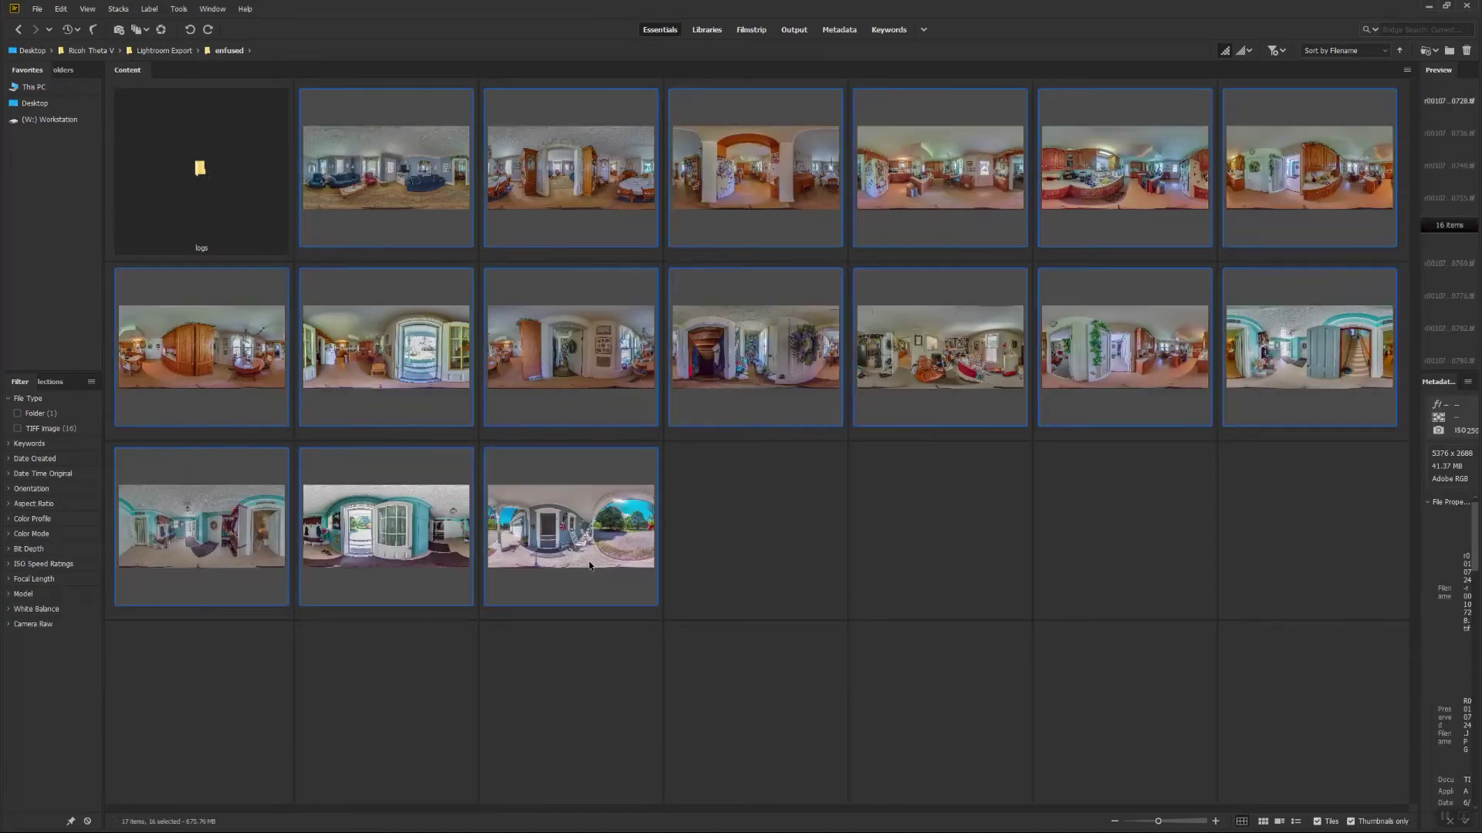
left_click(425, 197)
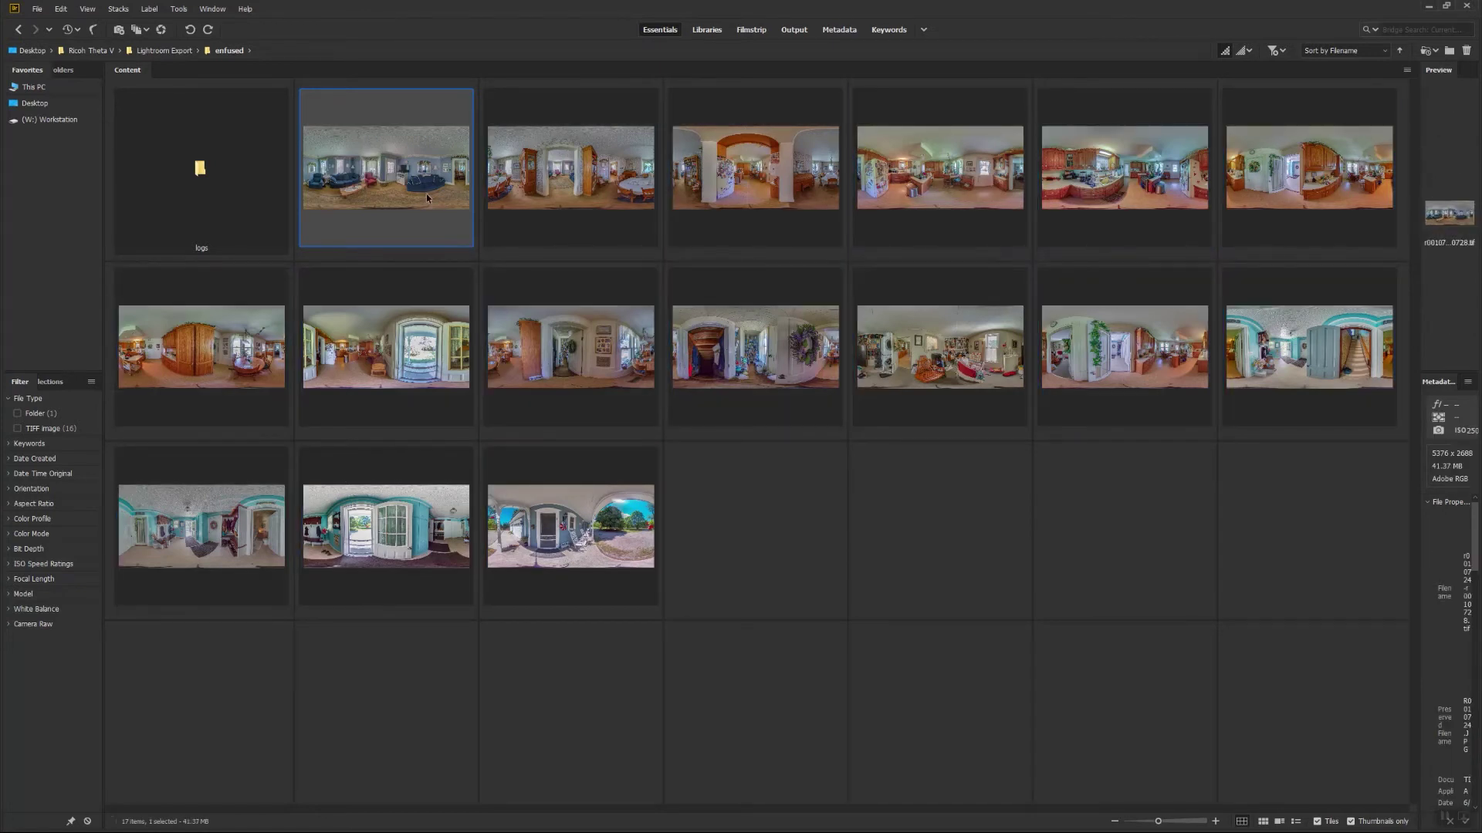
left_click(534, 485, "shift")
right_click(421, 178)
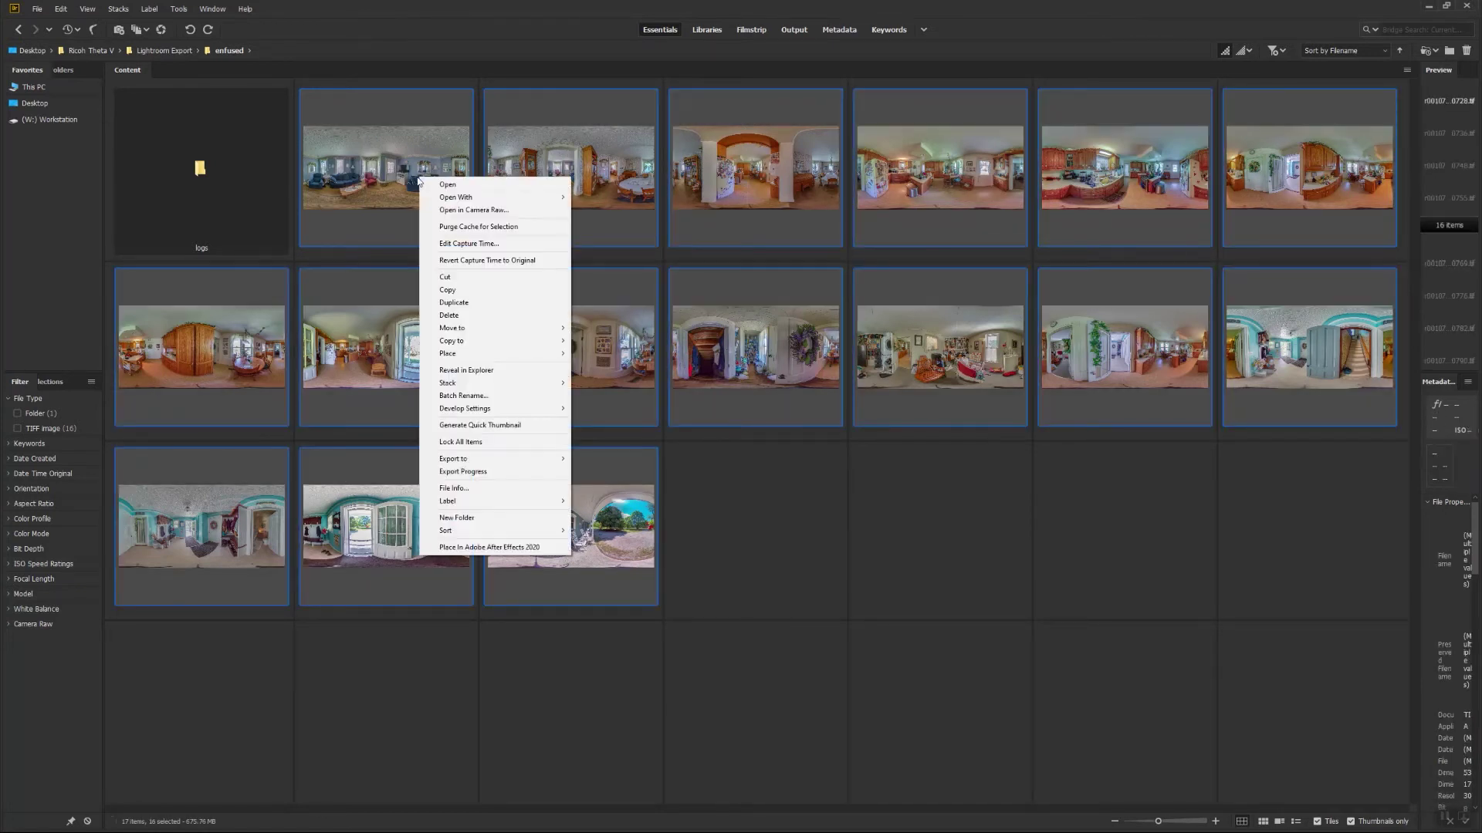
Apply W:\Standard.xmp to all 16 panoramas in Camera Raw and open them as images
left_click(475, 211)
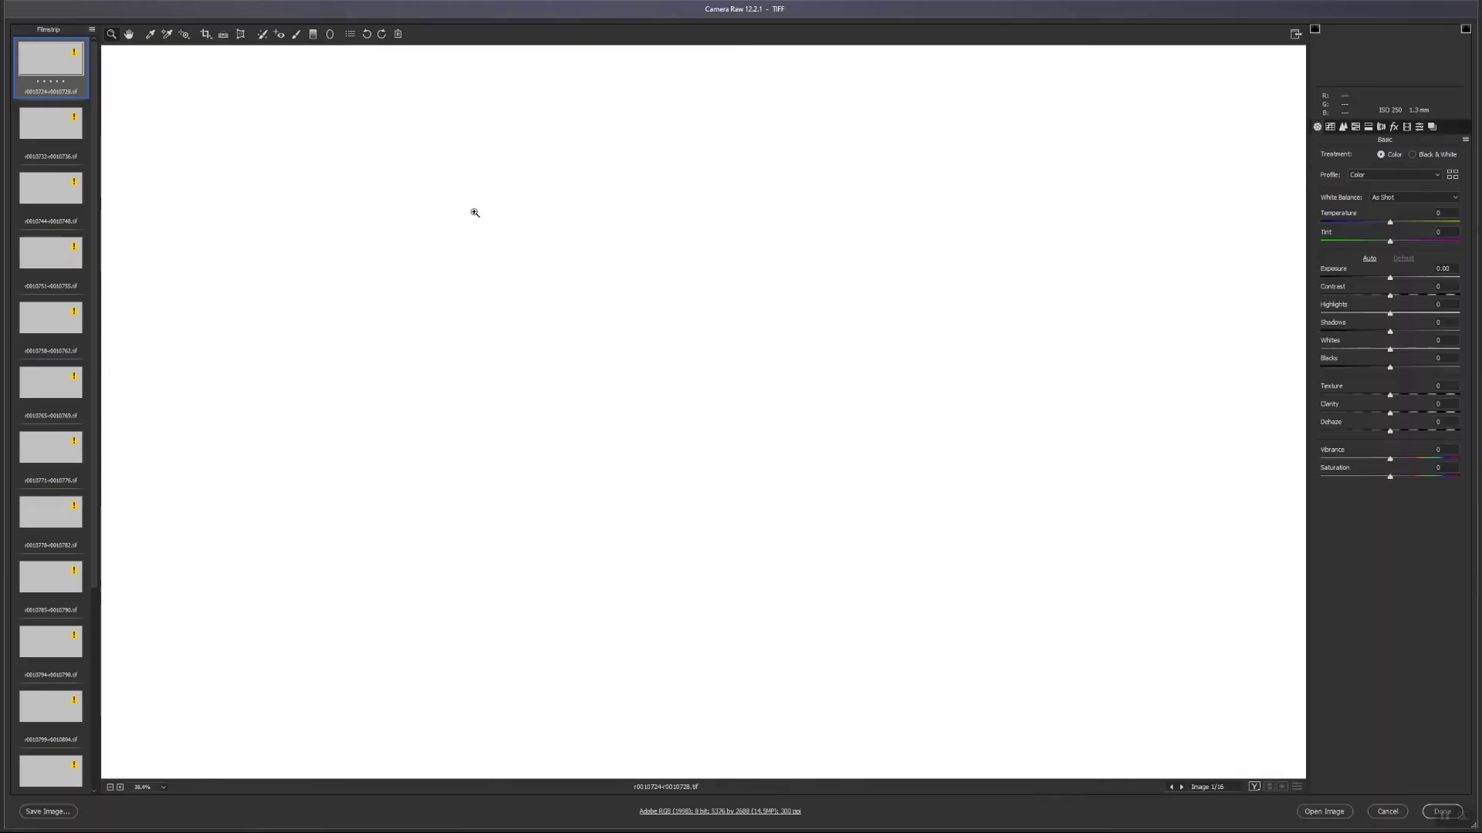
key("ctrl+a")
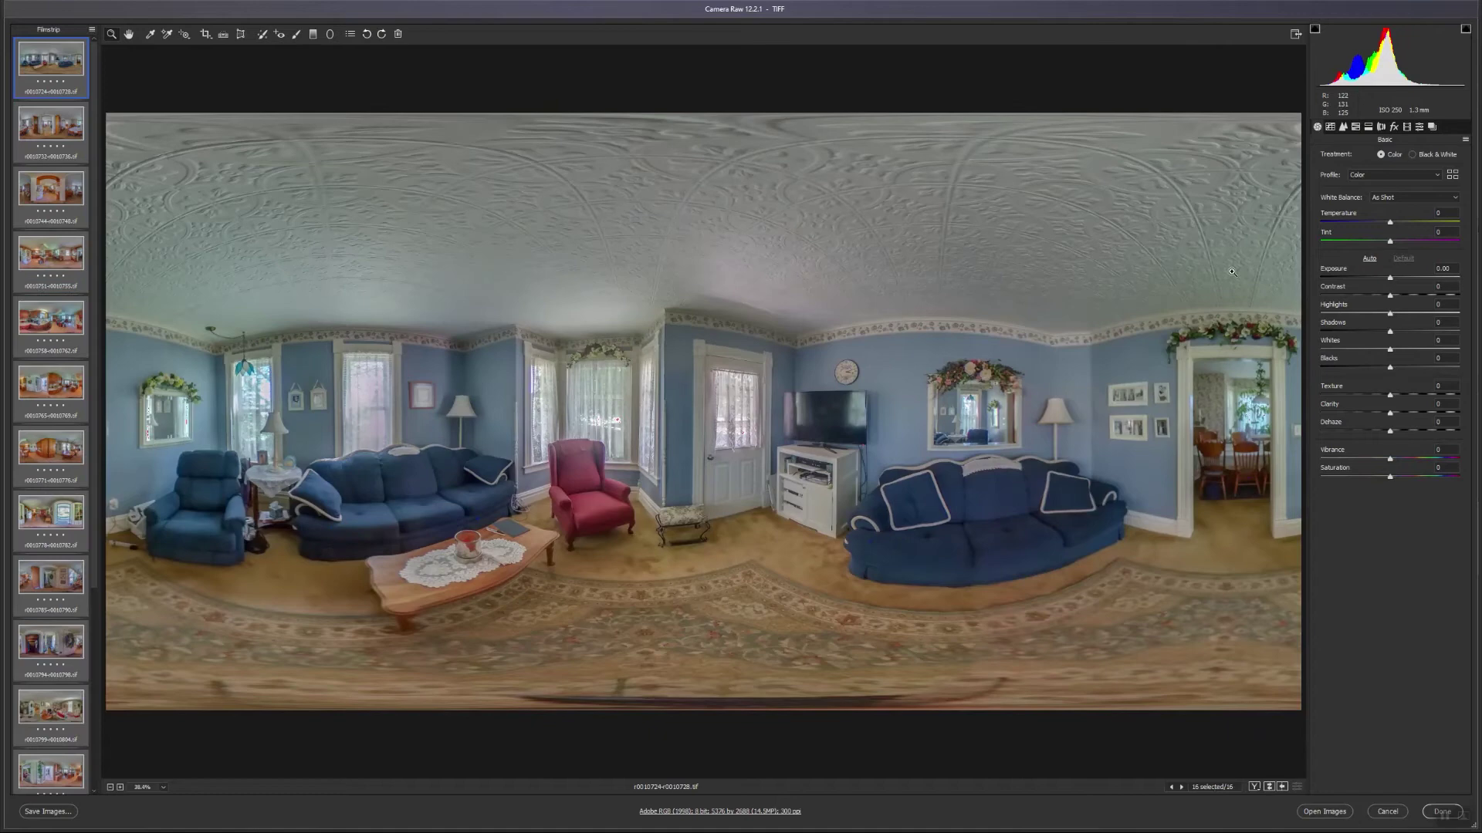
left_click(1464, 140)
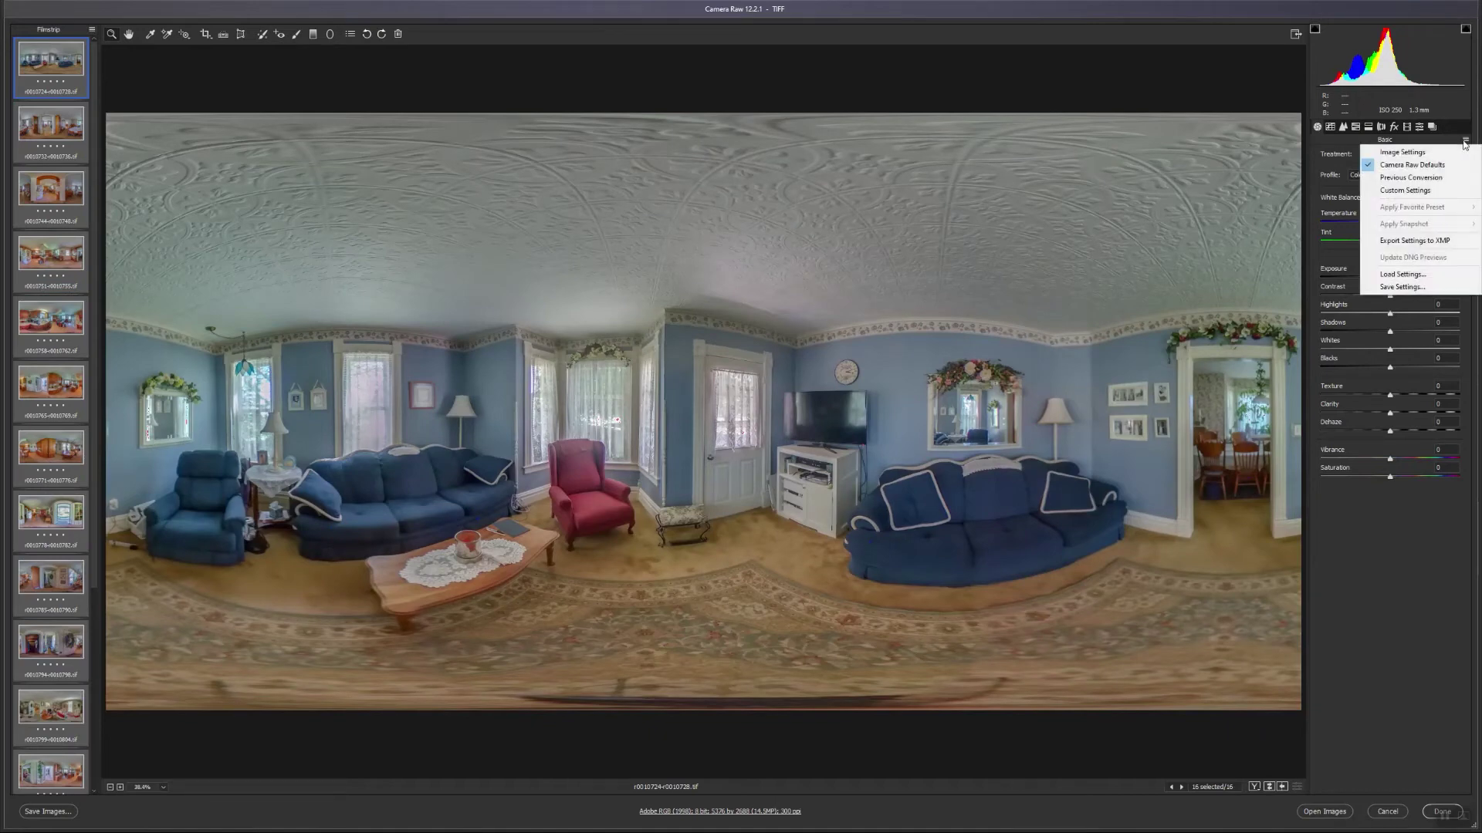
left_click(1407, 276)
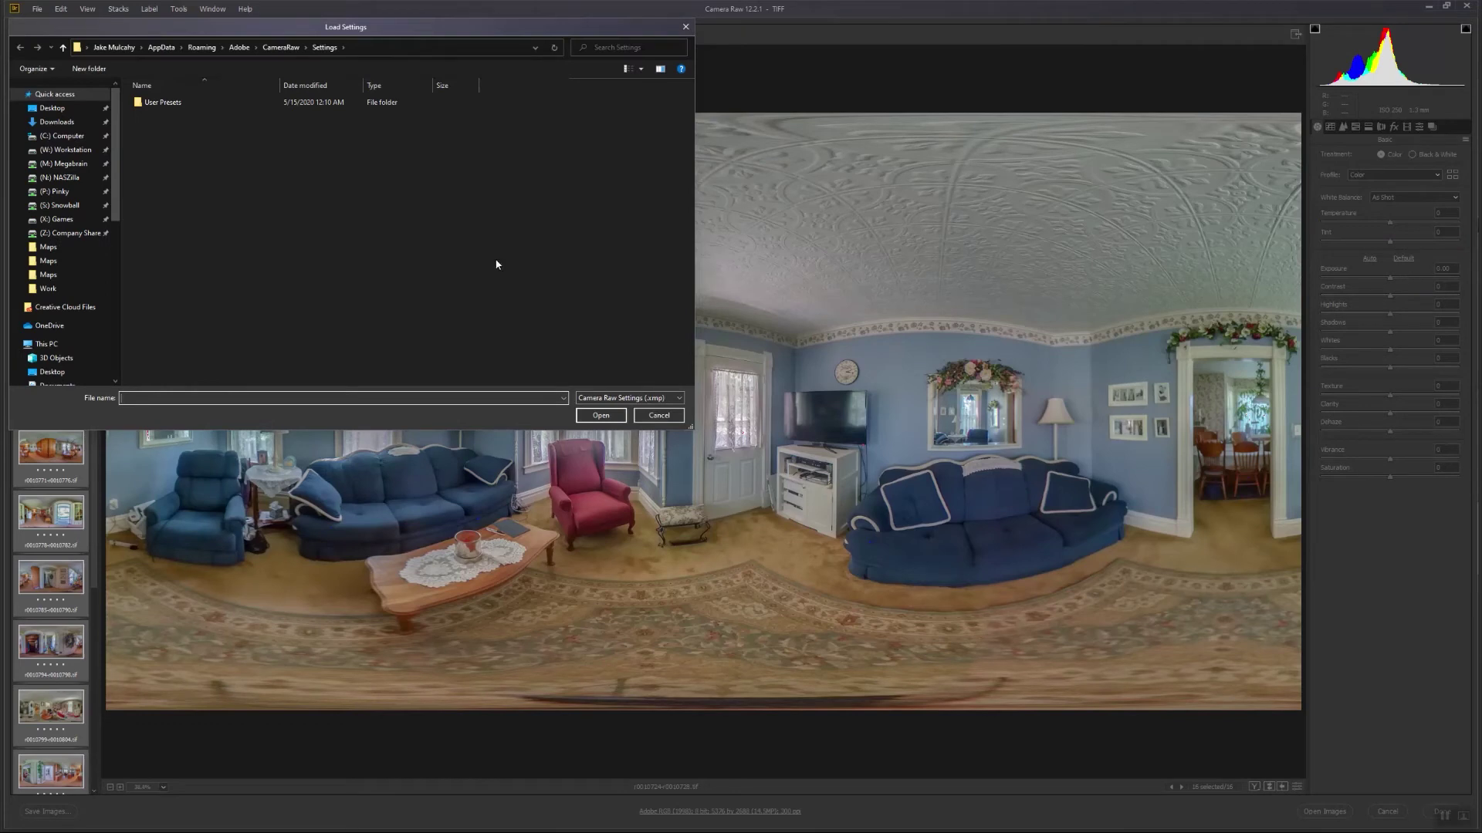
left_click(85, 154)
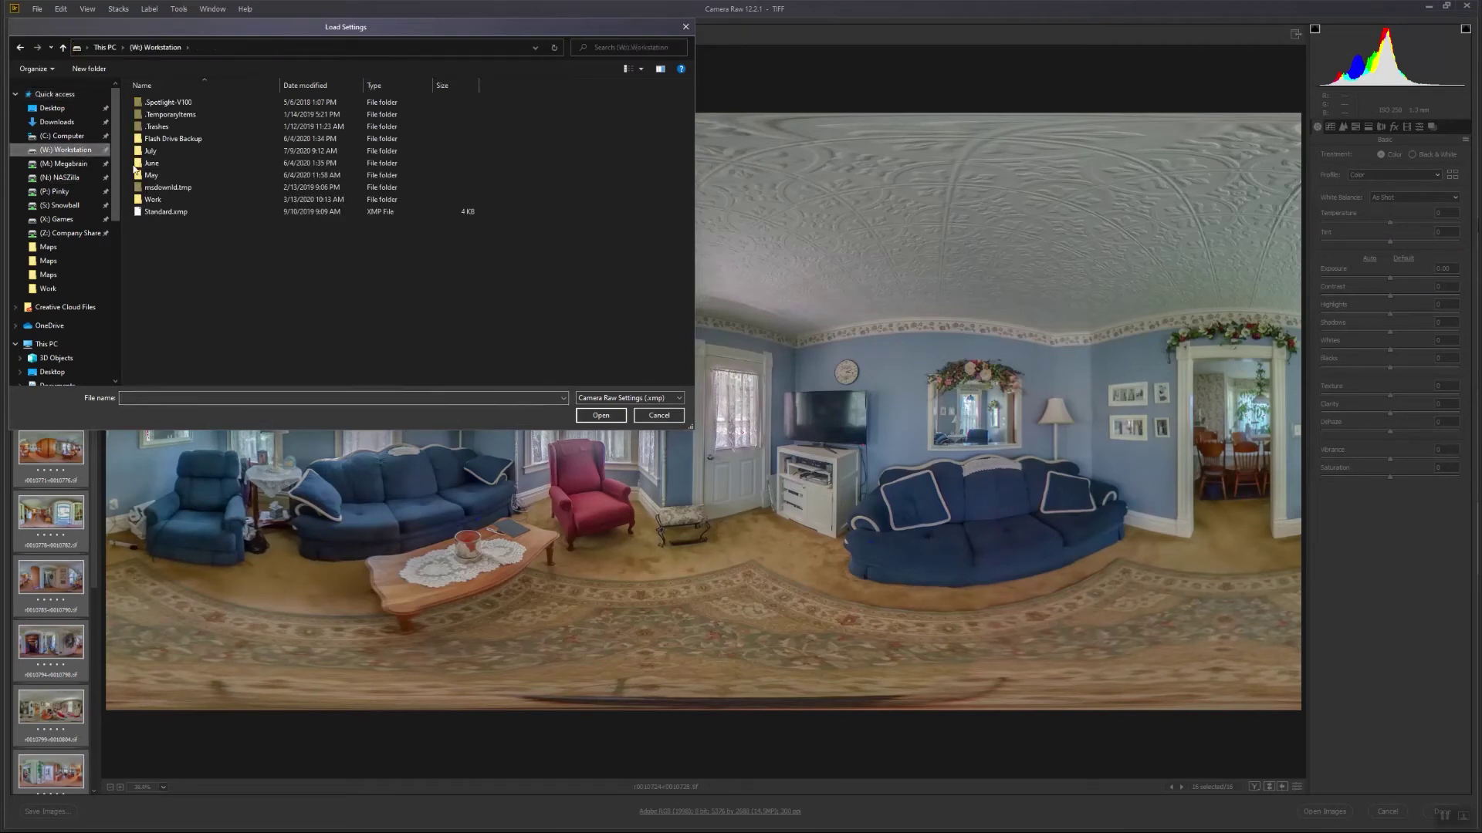
double_click(191, 200)
key("alt+Left")
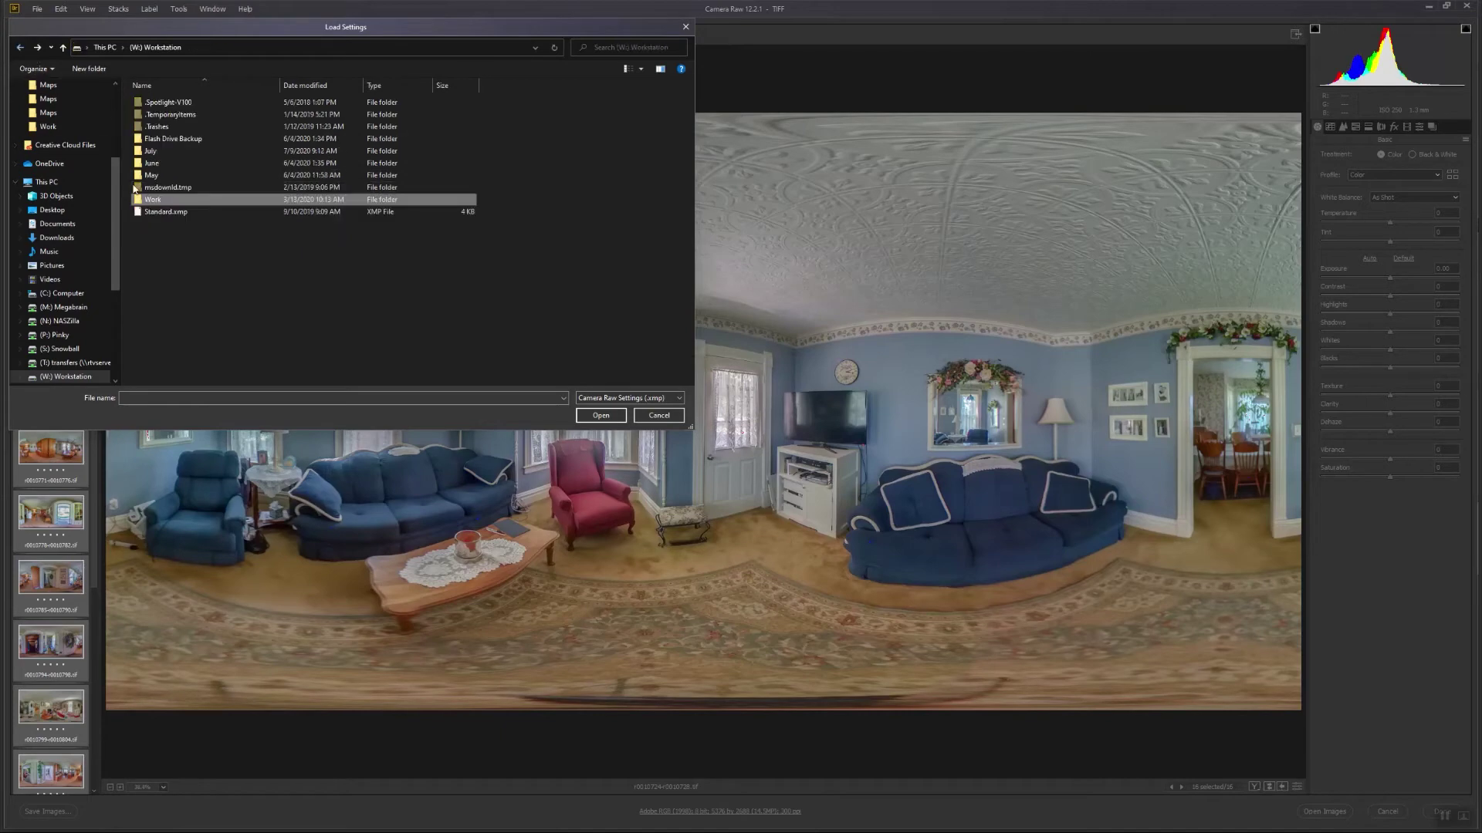
left_click(171, 212)
left_click(602, 416)
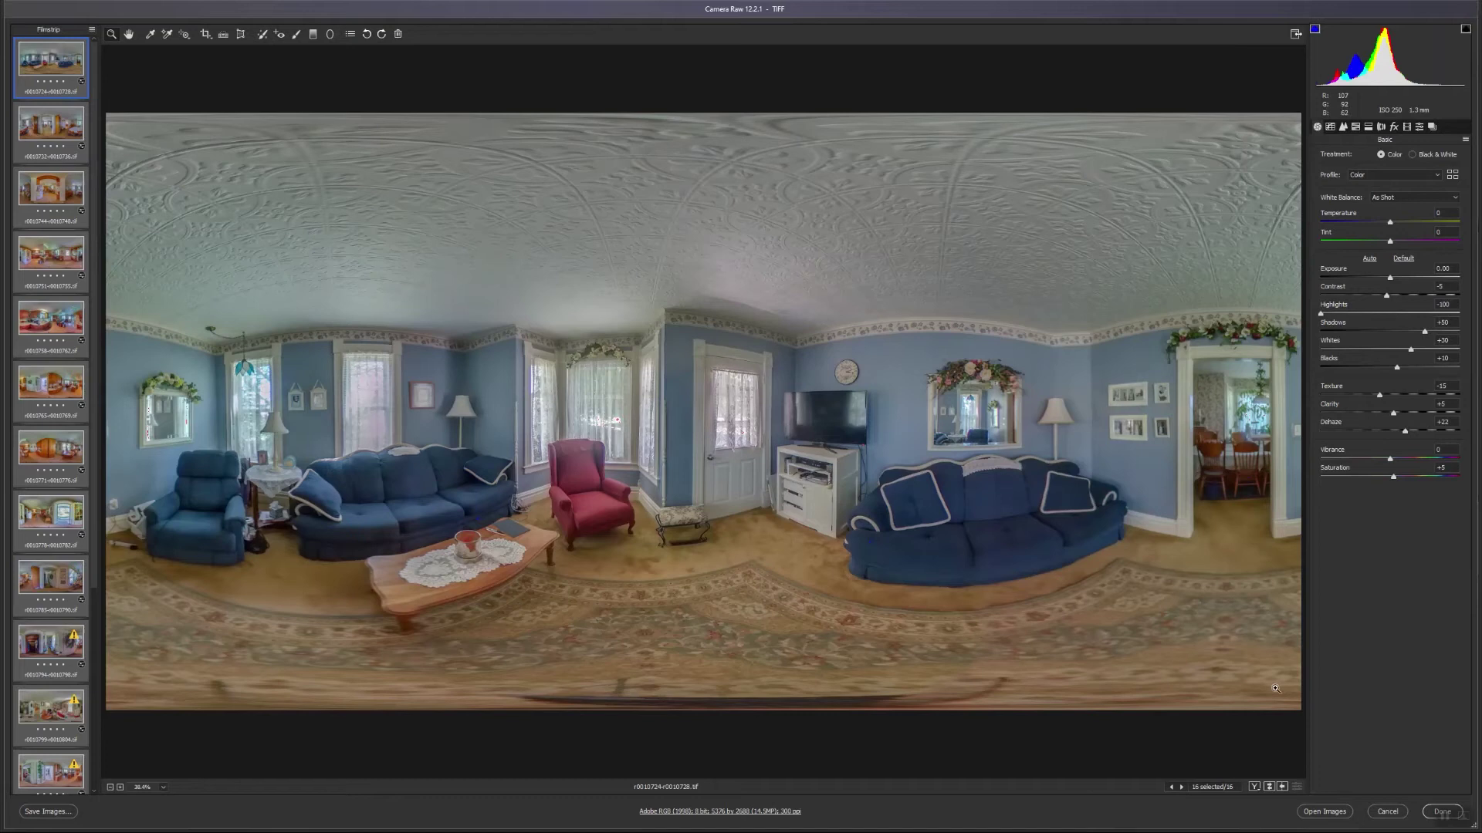
left_click(1350, 816)
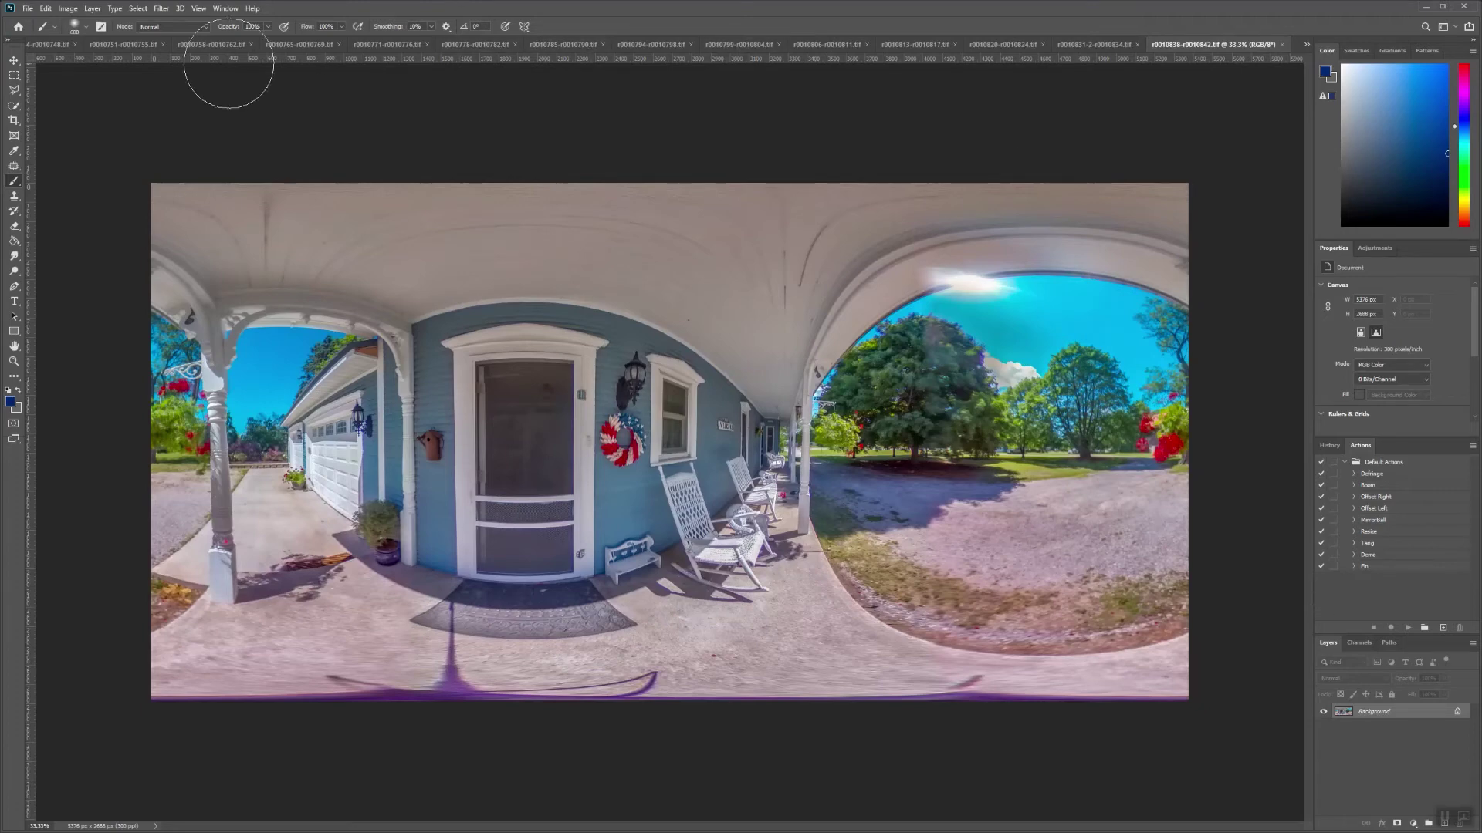
Show the Actions panel from the Window menu
left_click(225, 9)
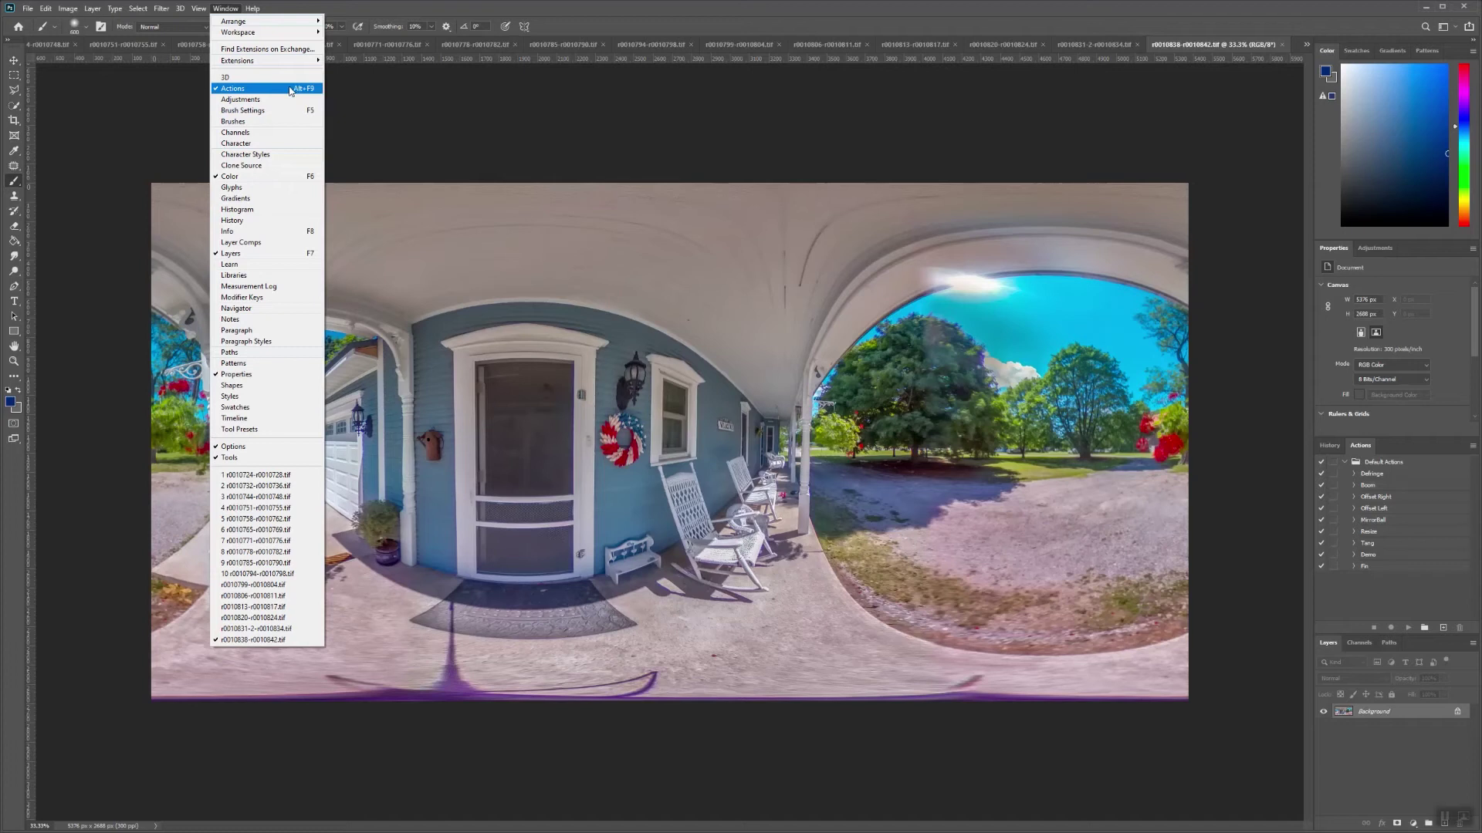
left_click(1218, 516)
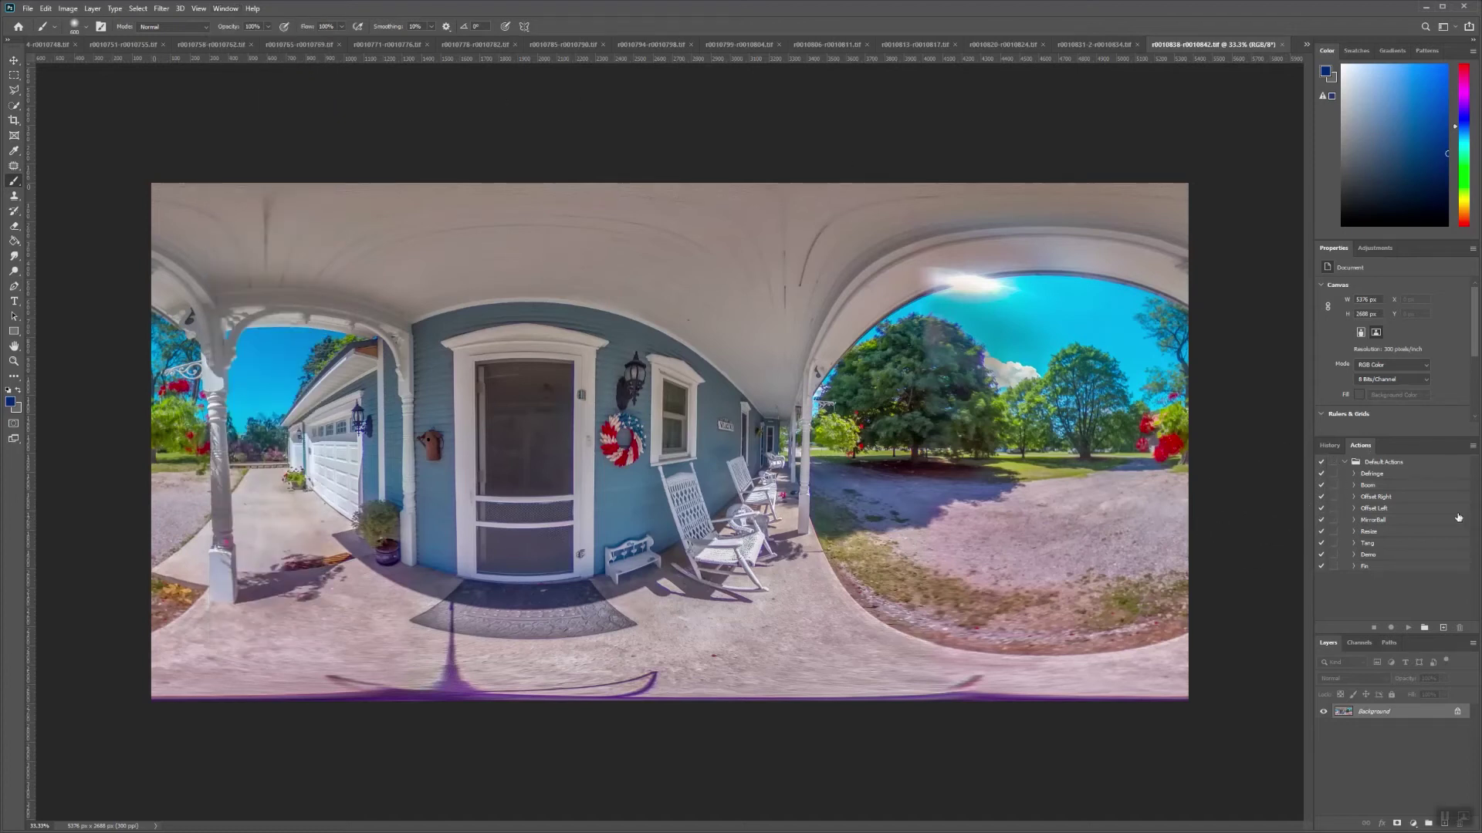
Create a new action named 'Demo' and start recording it
left_click(1442, 629)
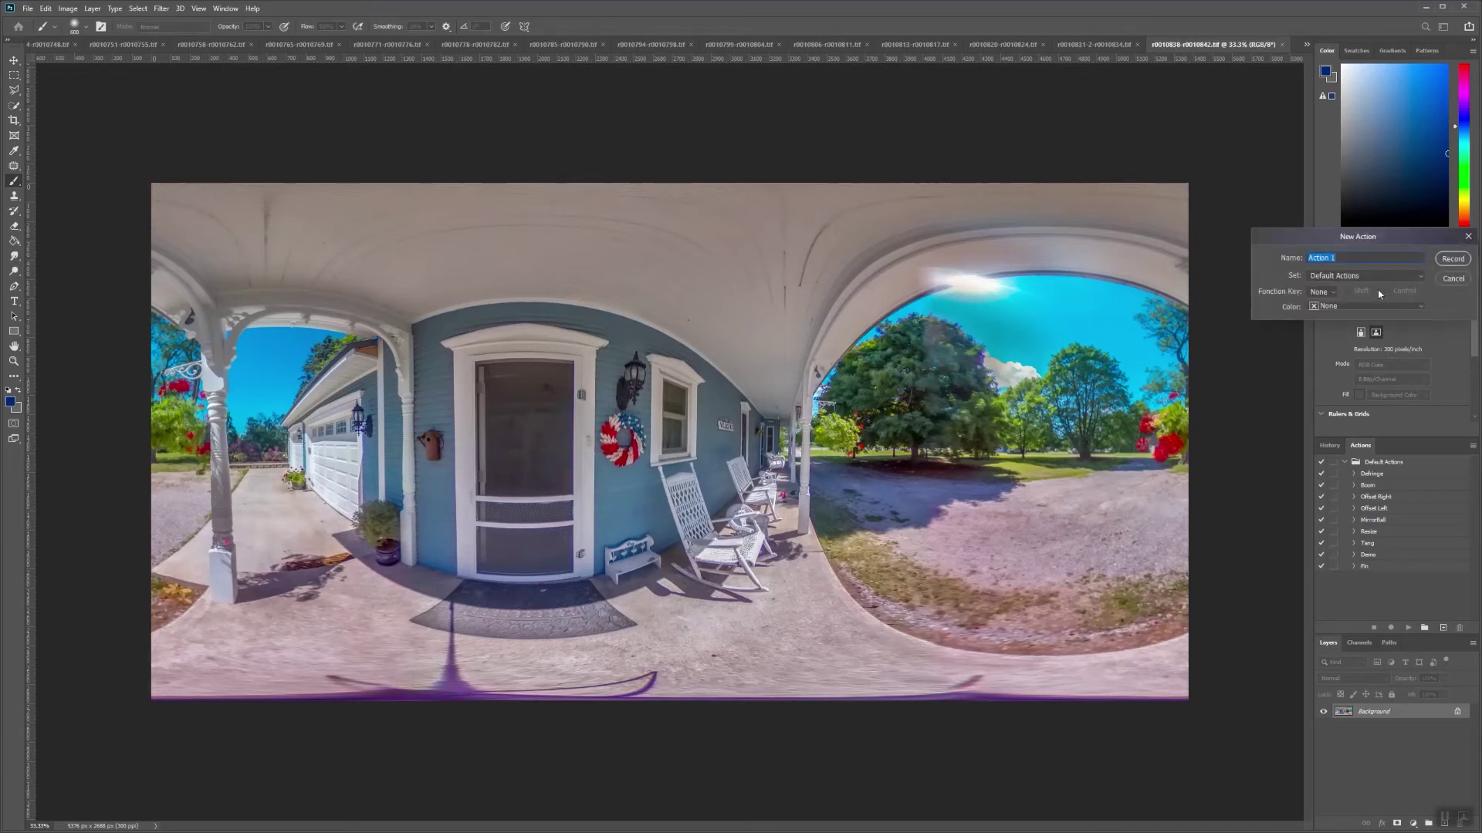
type("Demo")
left_click(1443, 260)
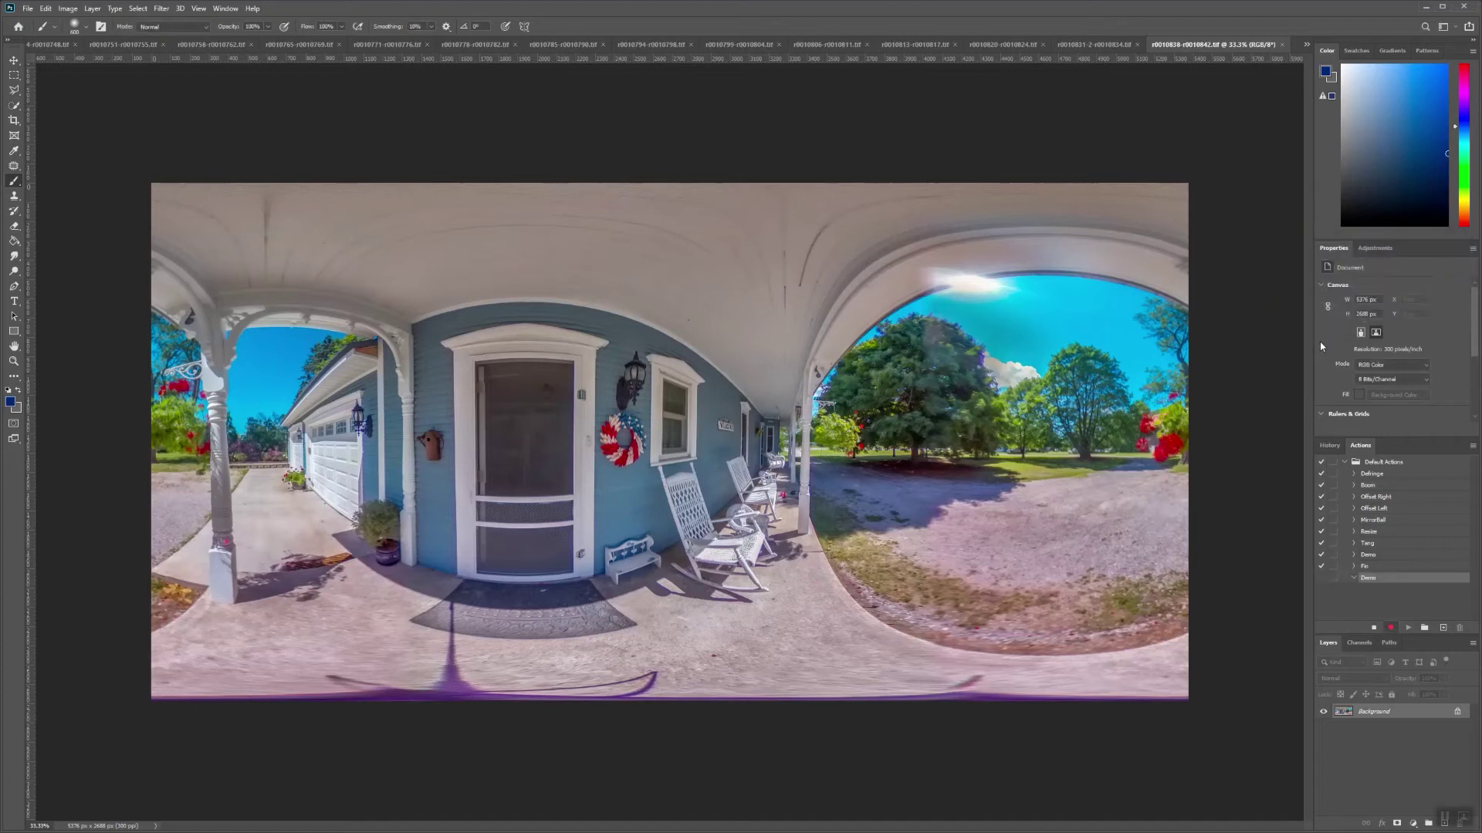
Resize the porch panorama to 4000 × 2000 px by setting Height to 2000
left_click(72, 11)
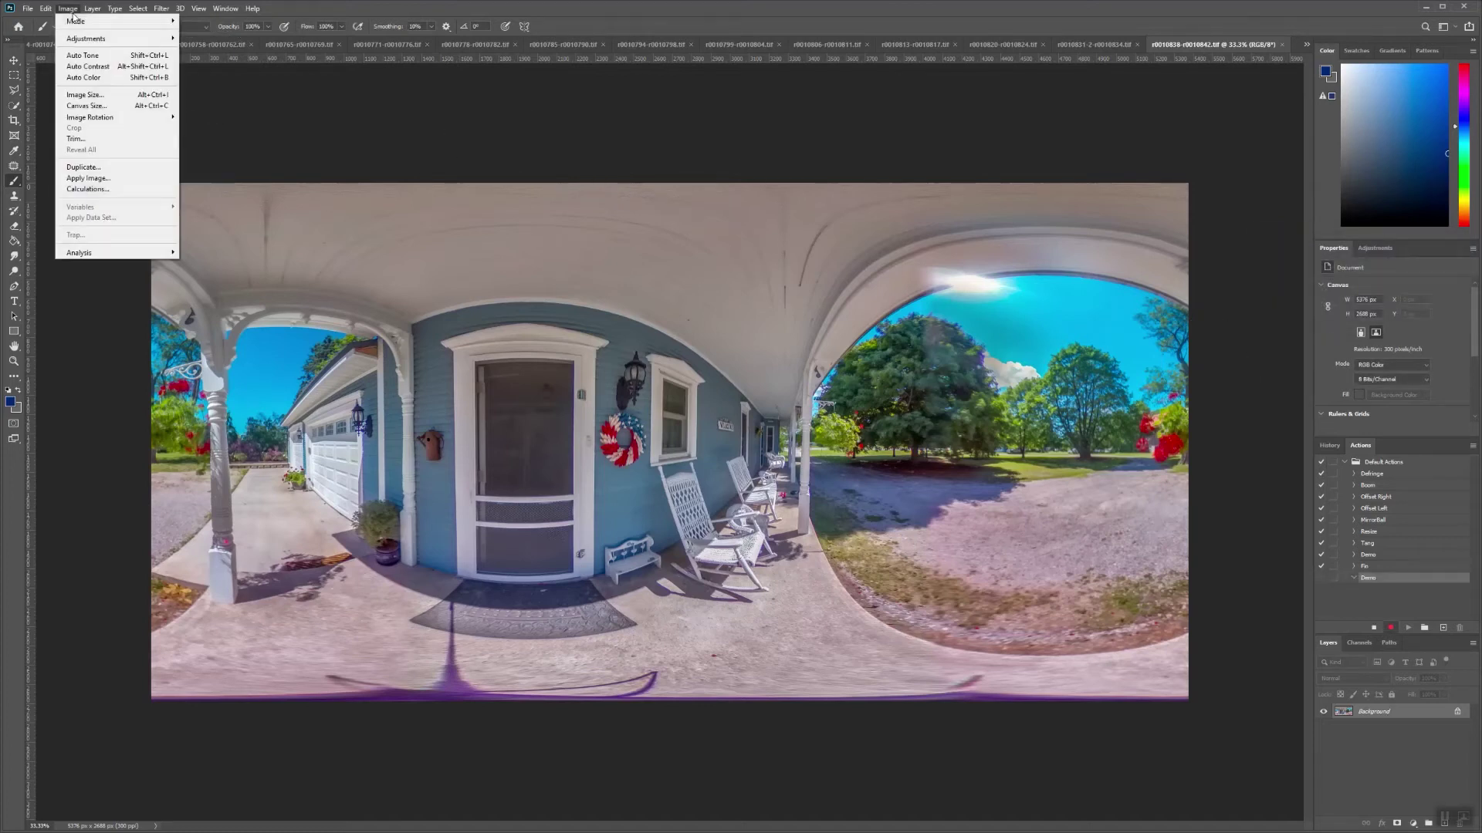
left_click(86, 94)
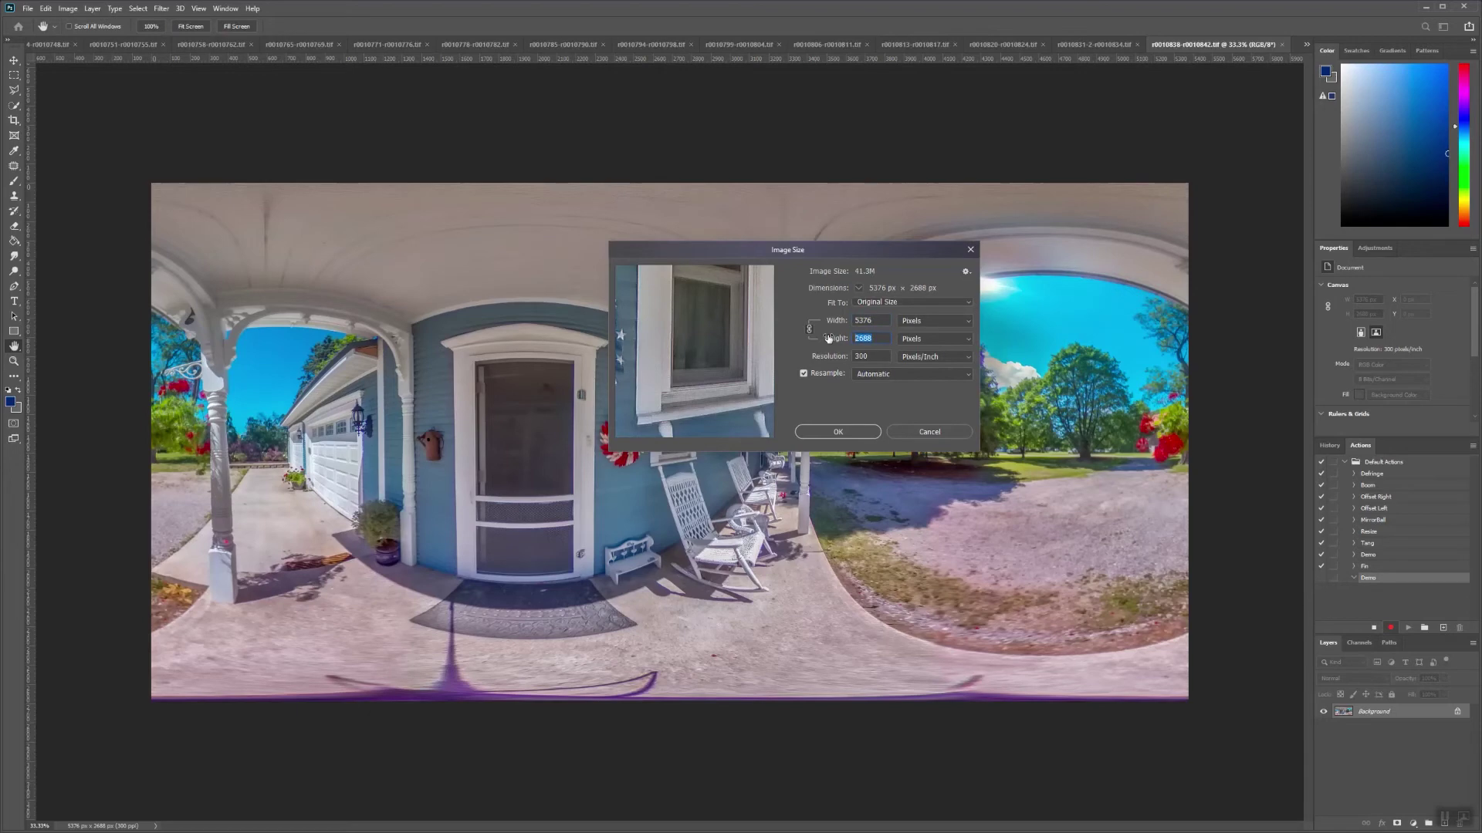
type("2000")
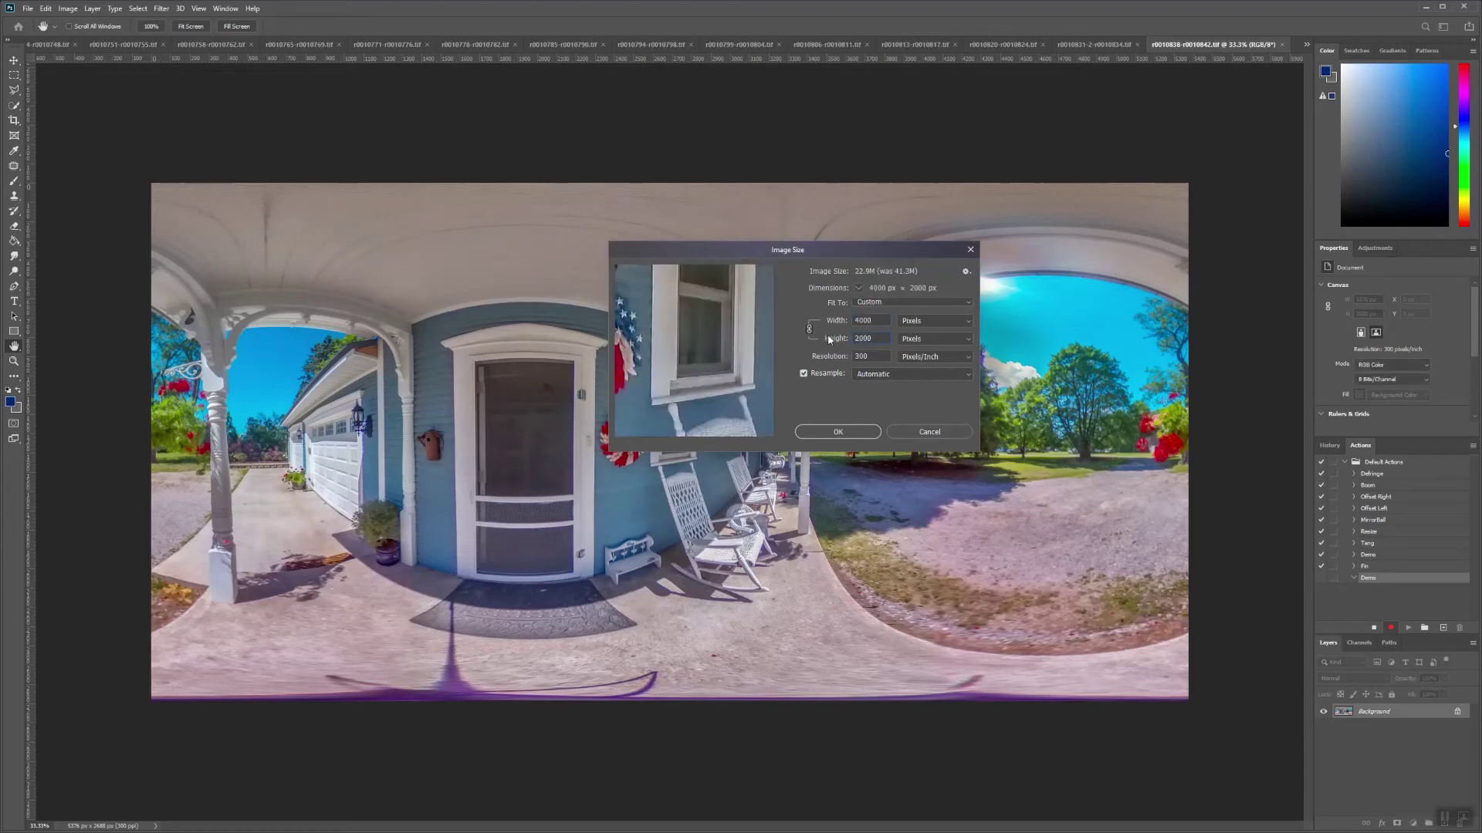
left_click(837, 432)
Copy the marquee-selected panorama to a new layer and squash it into the bottom strip
key("b")
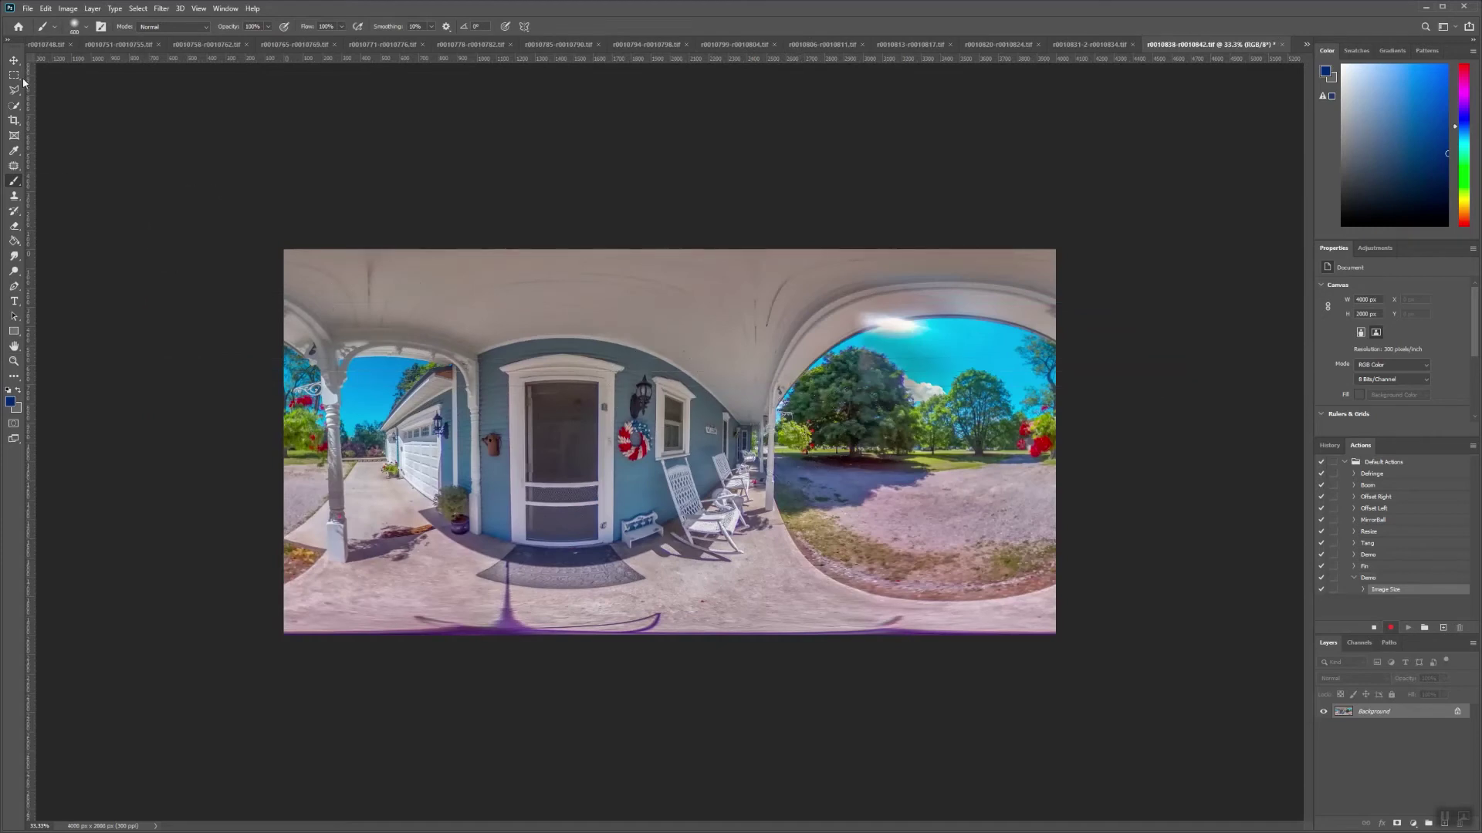
left_click(23, 79)
left_click_drag(264, 223, 1228, 607)
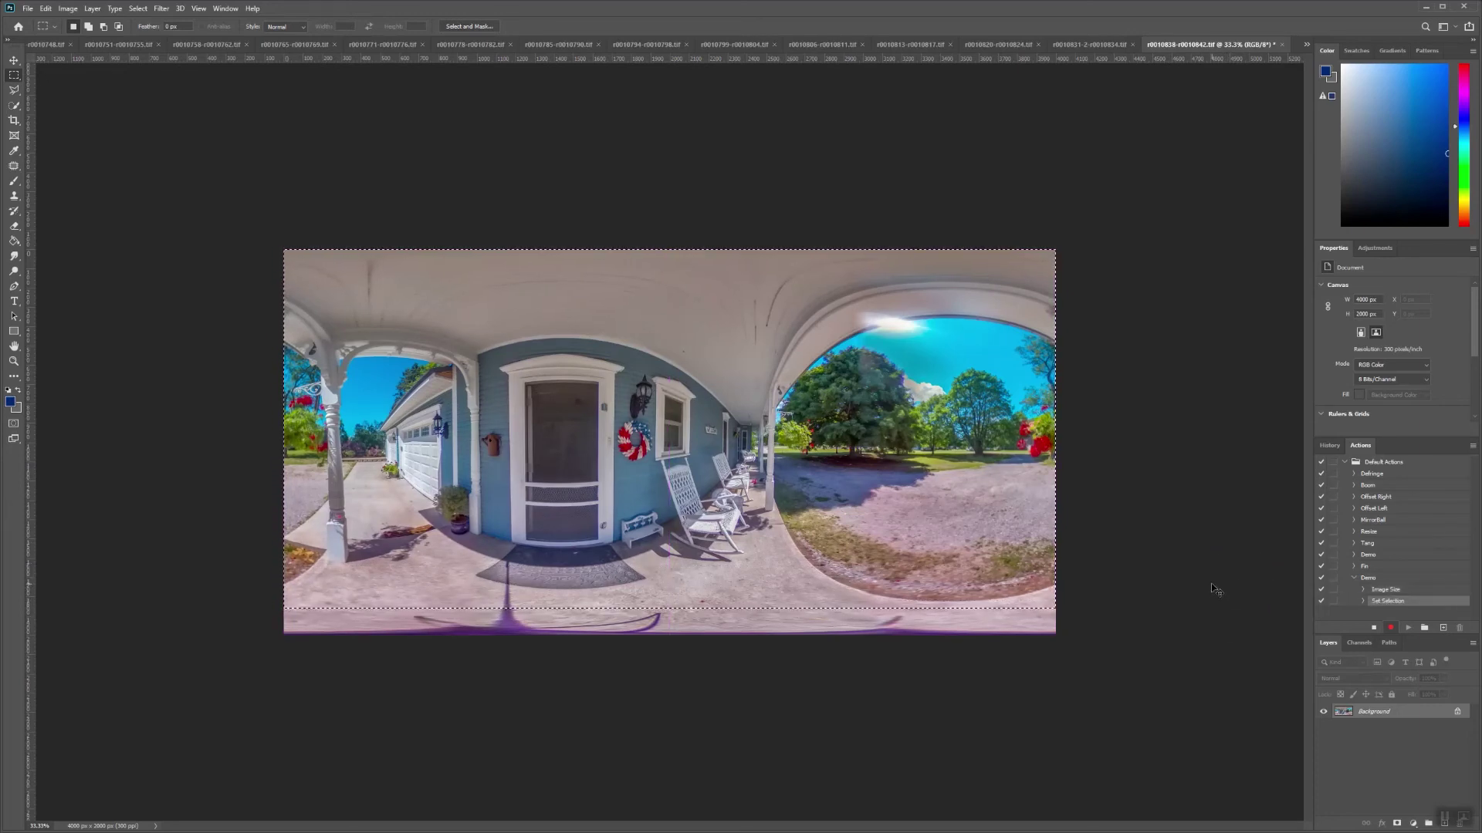
key("ctrl+j")
key("ctrl+t")
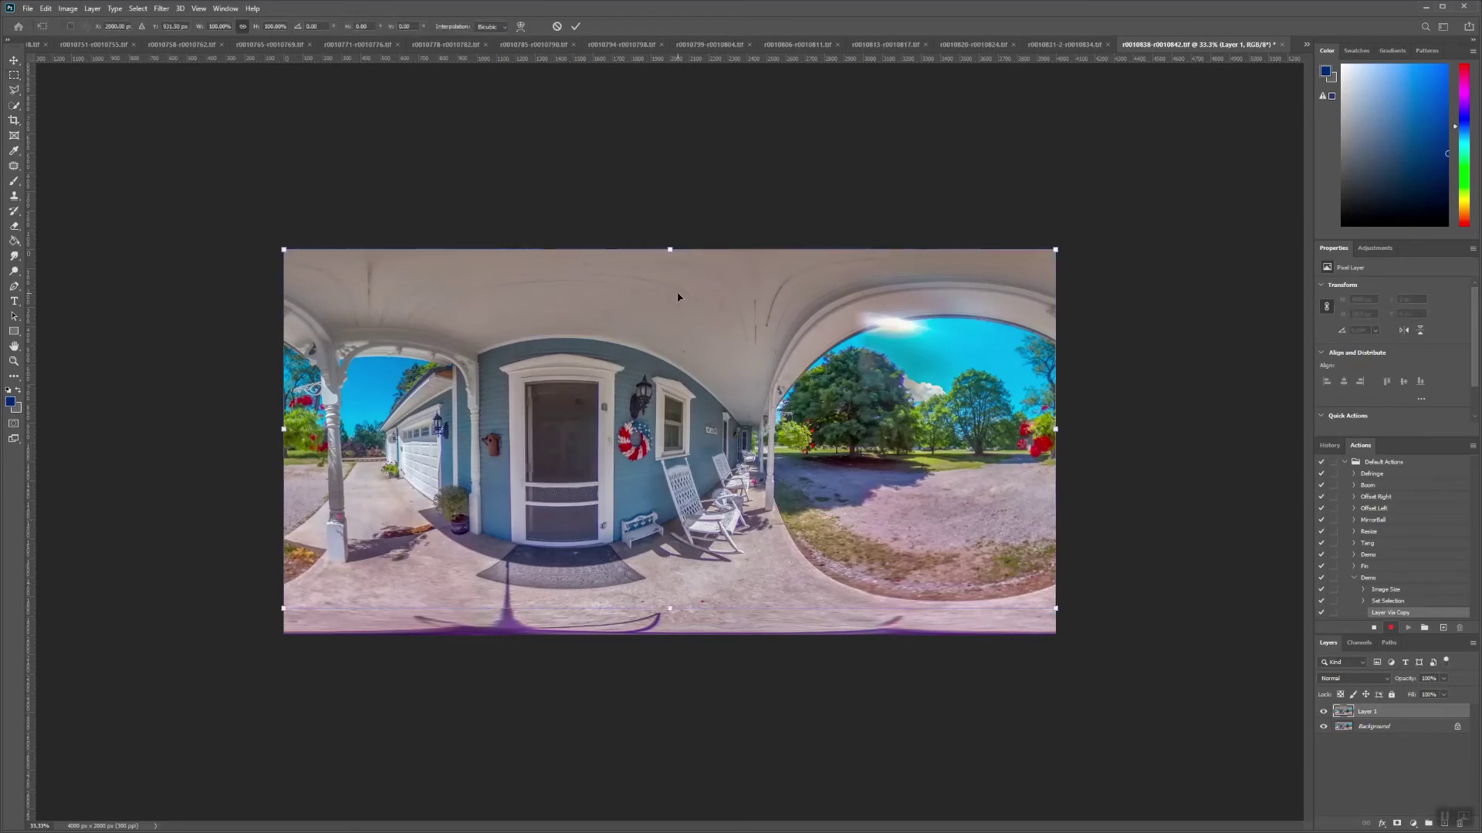
left_click_drag(670, 248, 674, 637)
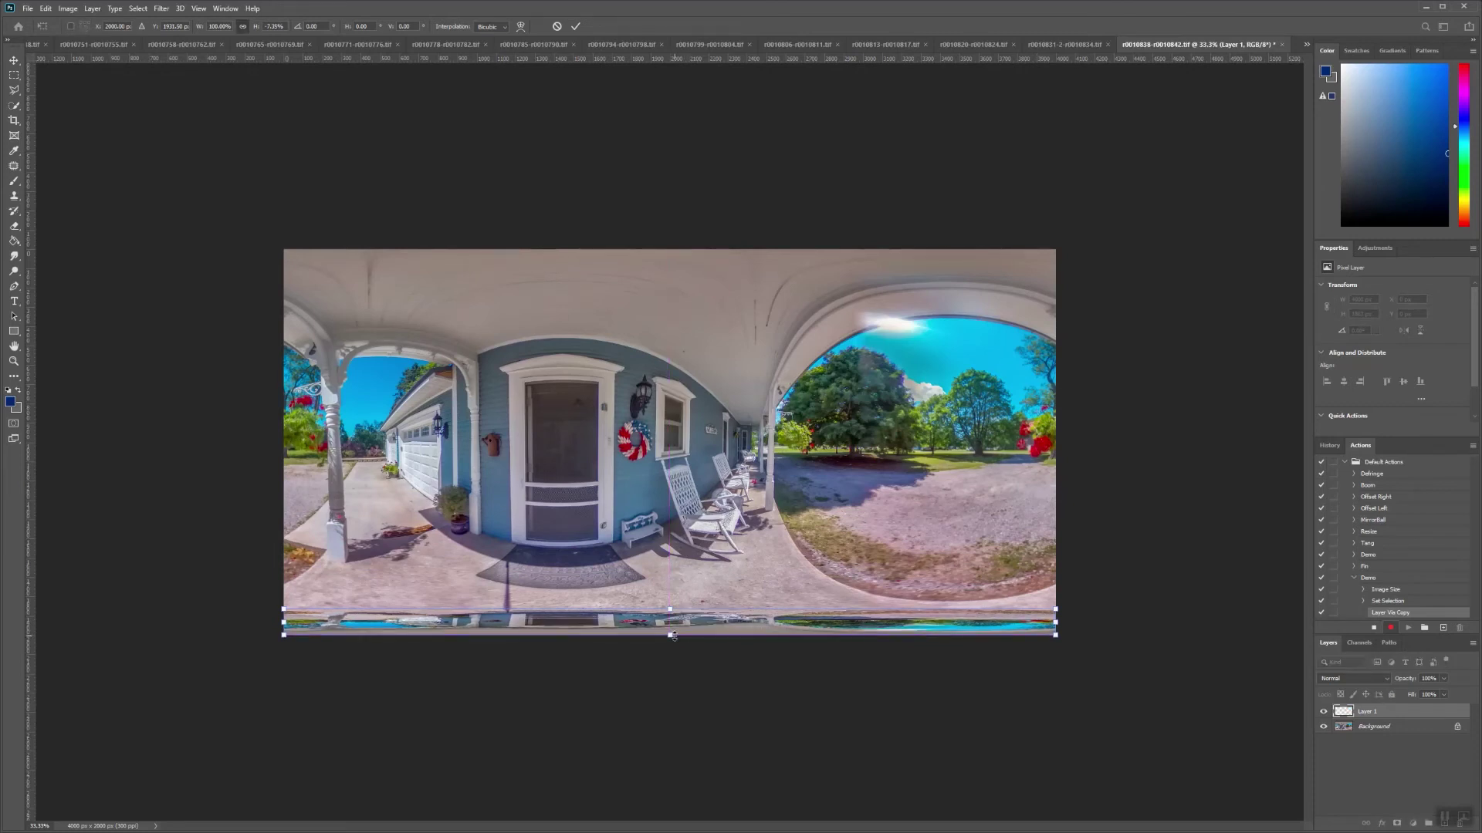
left_click(14, 75)
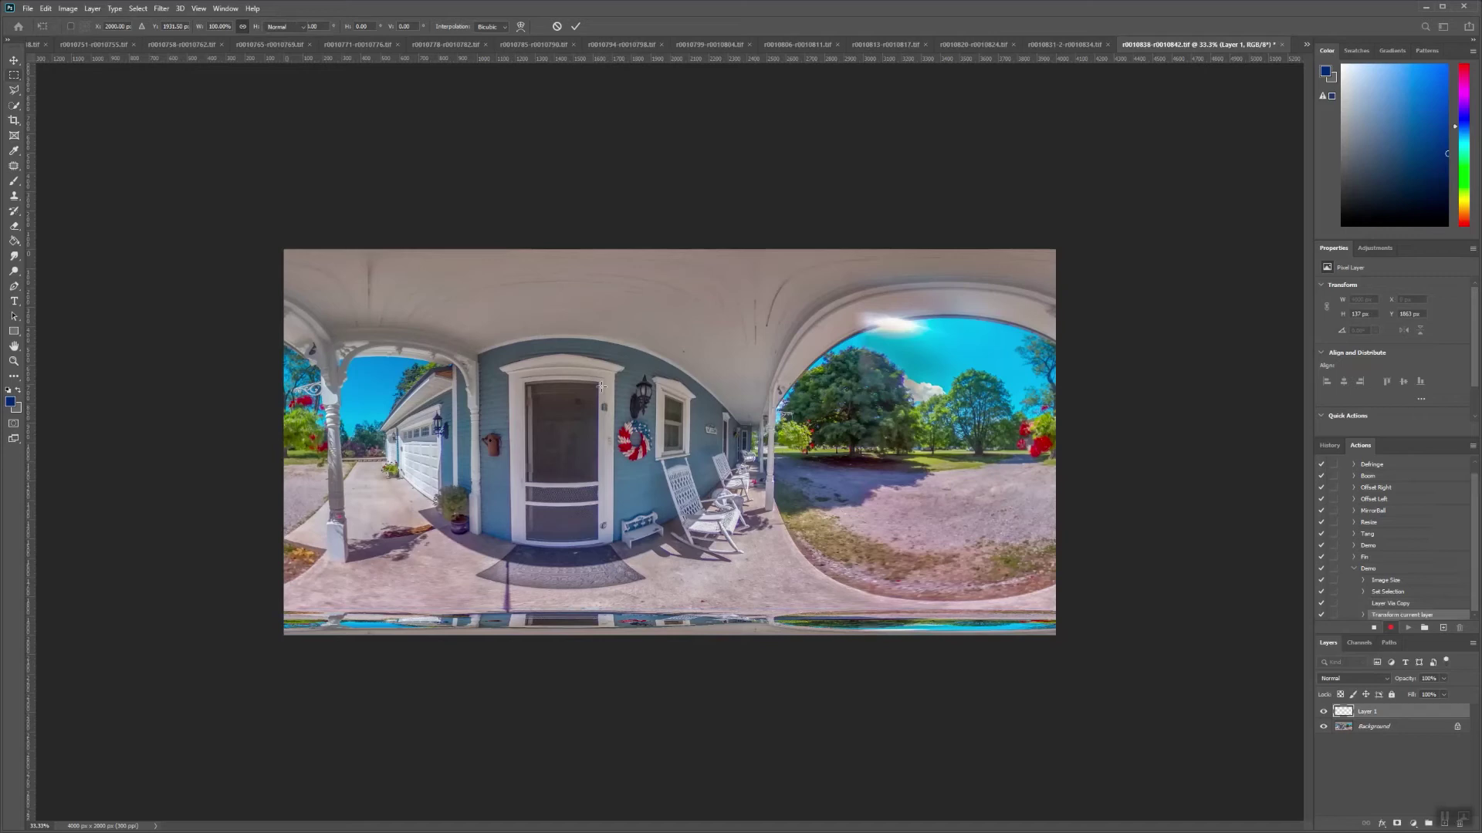
Merge the squashed copy with the Background layer
left_click(1368, 731, "shift")
right_click(1369, 730)
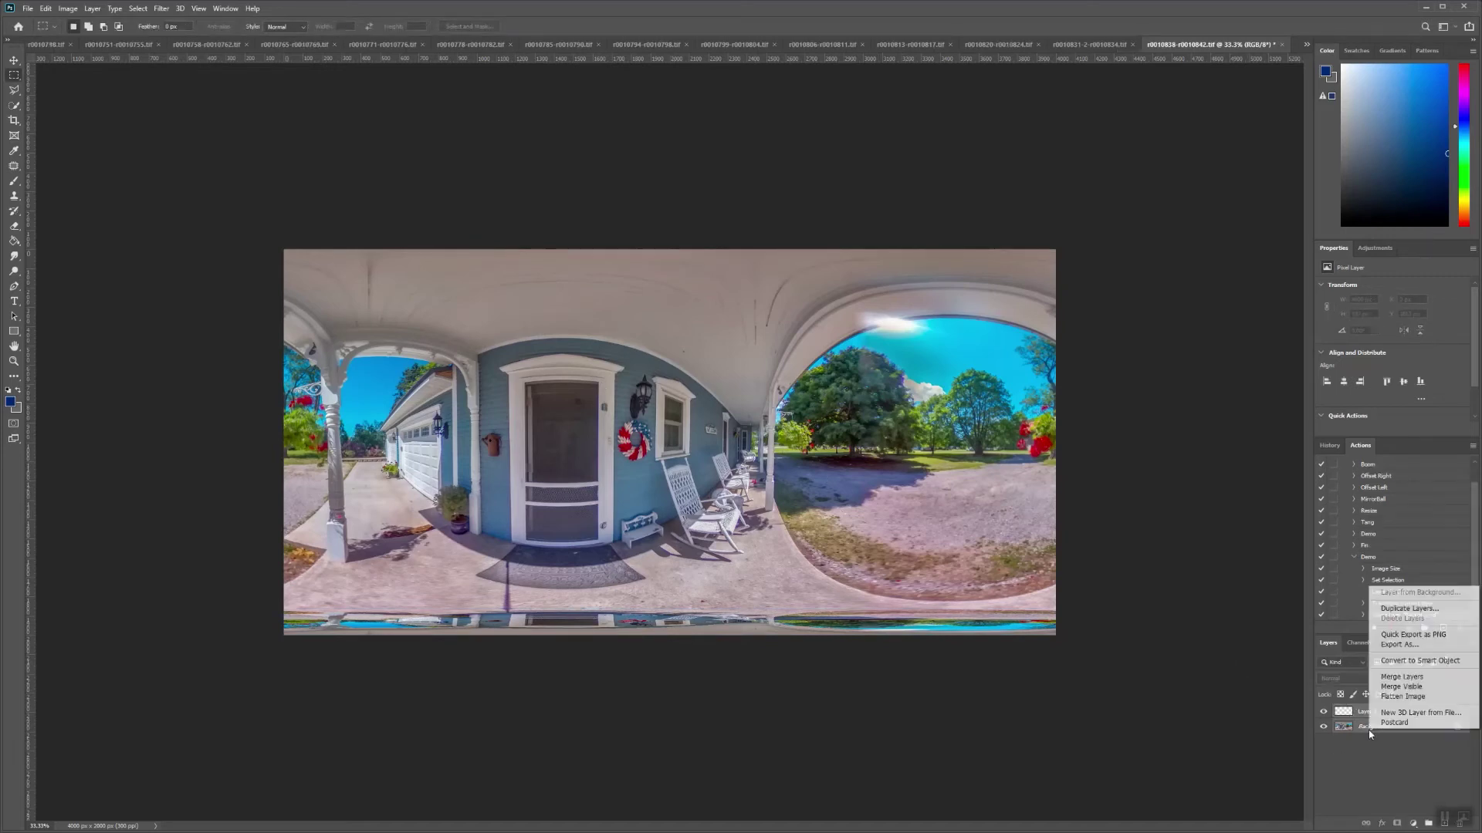
left_click(1418, 679)
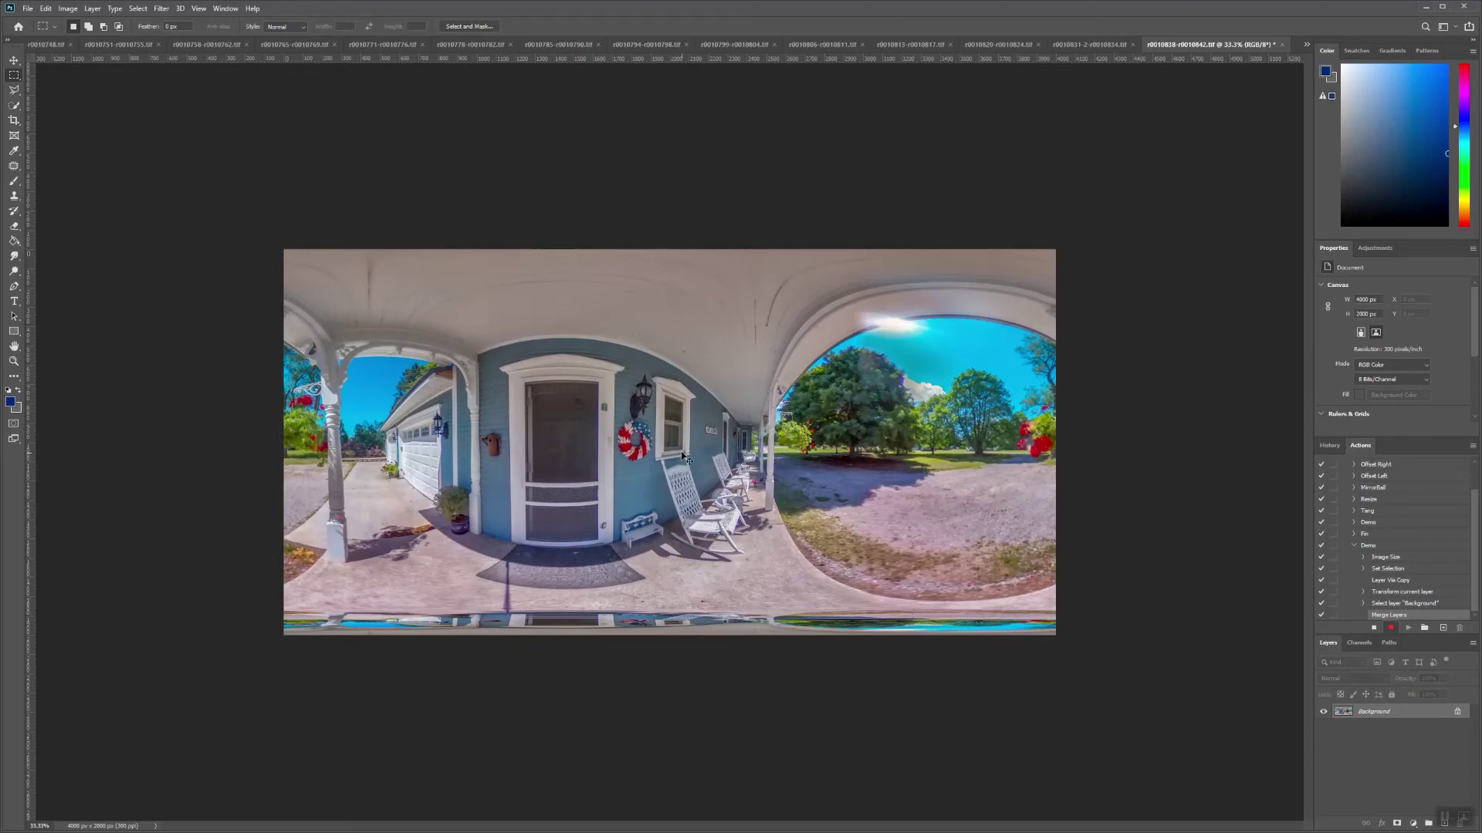
In Save As, create and enter a new Finals folder under Desktop > Ricoh Theta V
key("ctrl+shift+s")
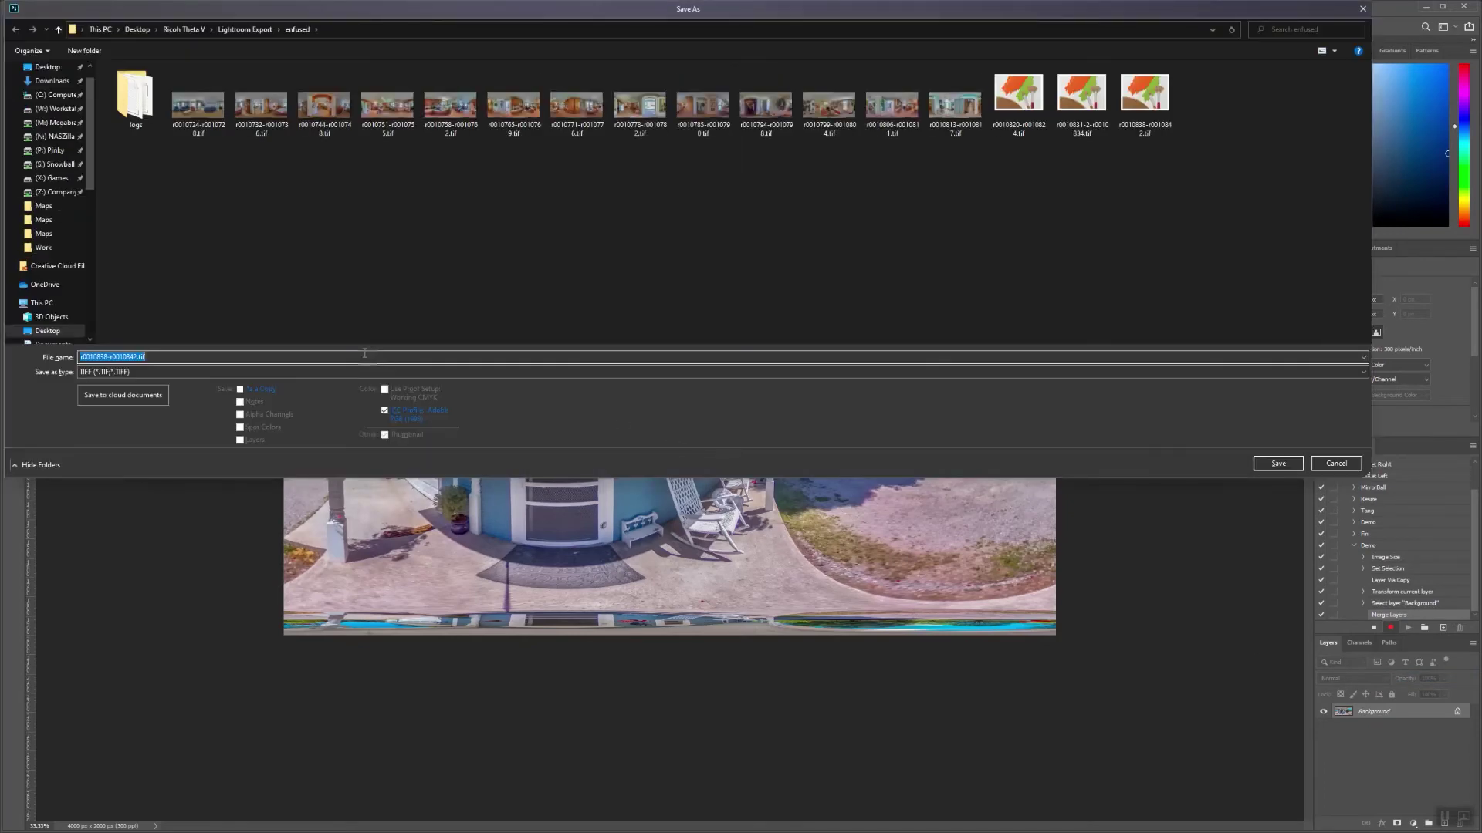
left_click(47, 67)
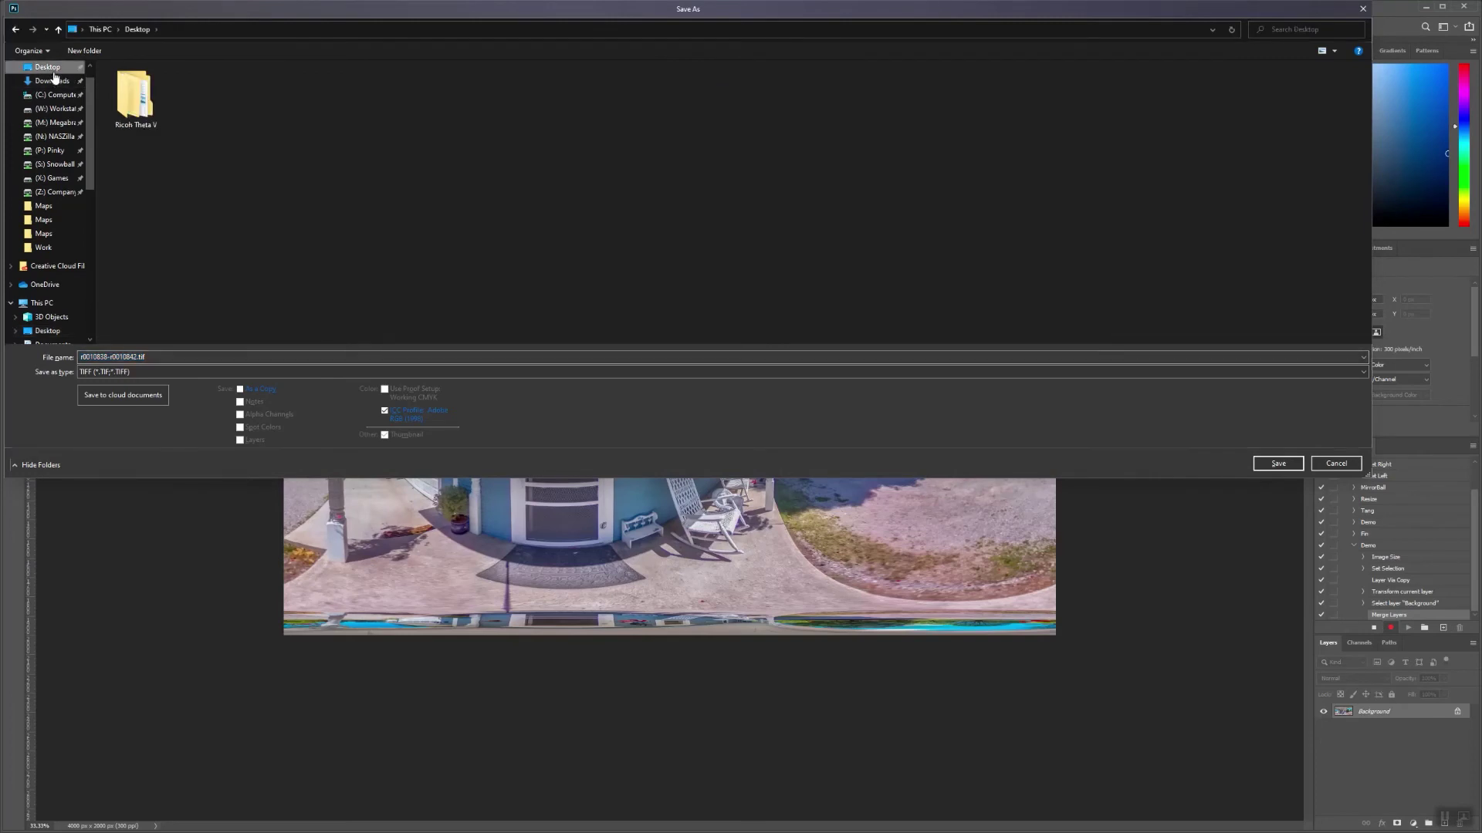
double_click(117, 101)
right_click(336, 176)
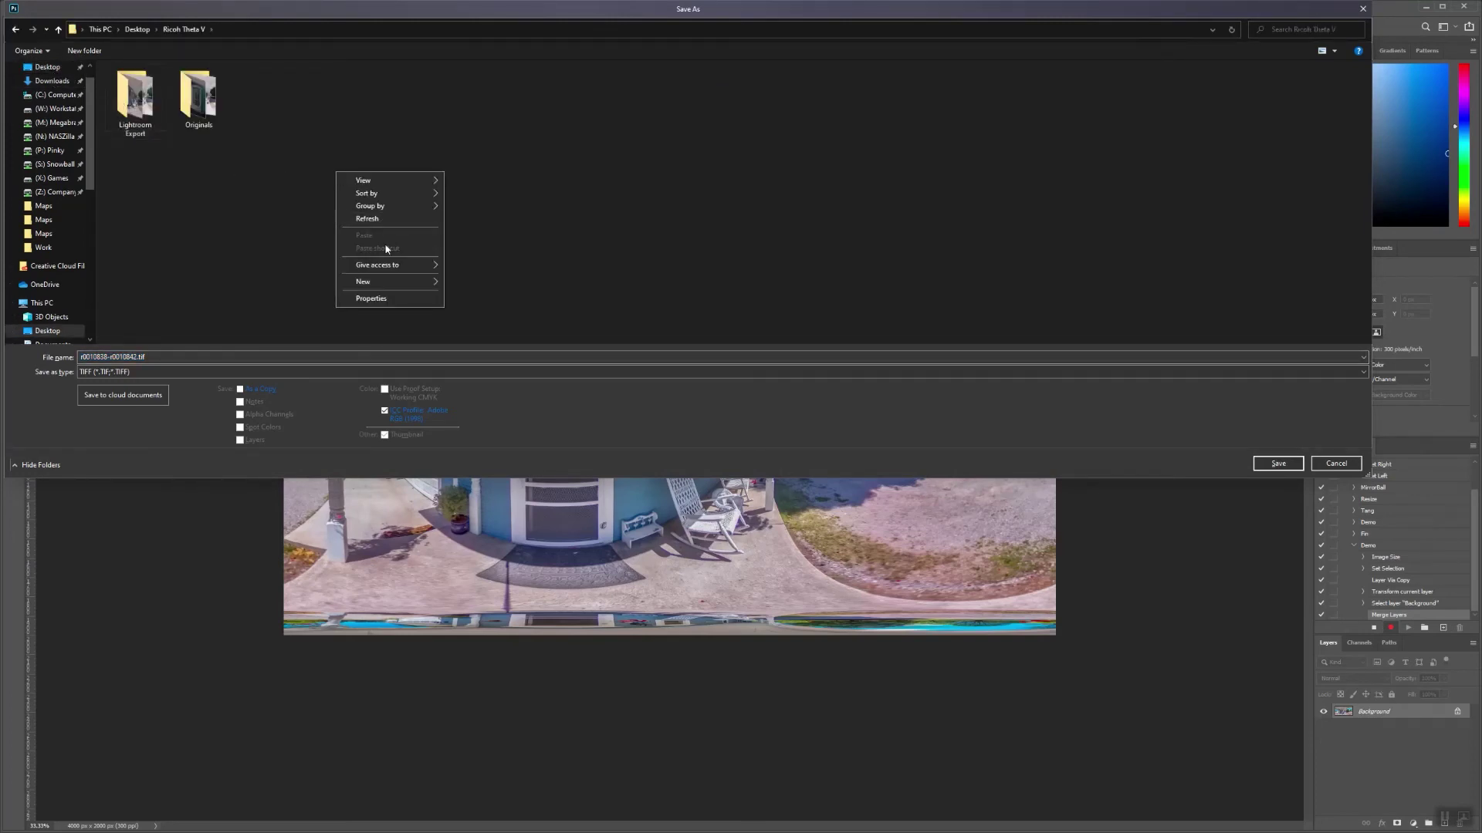
mouse_move(397, 284)
left_click(475, 287)
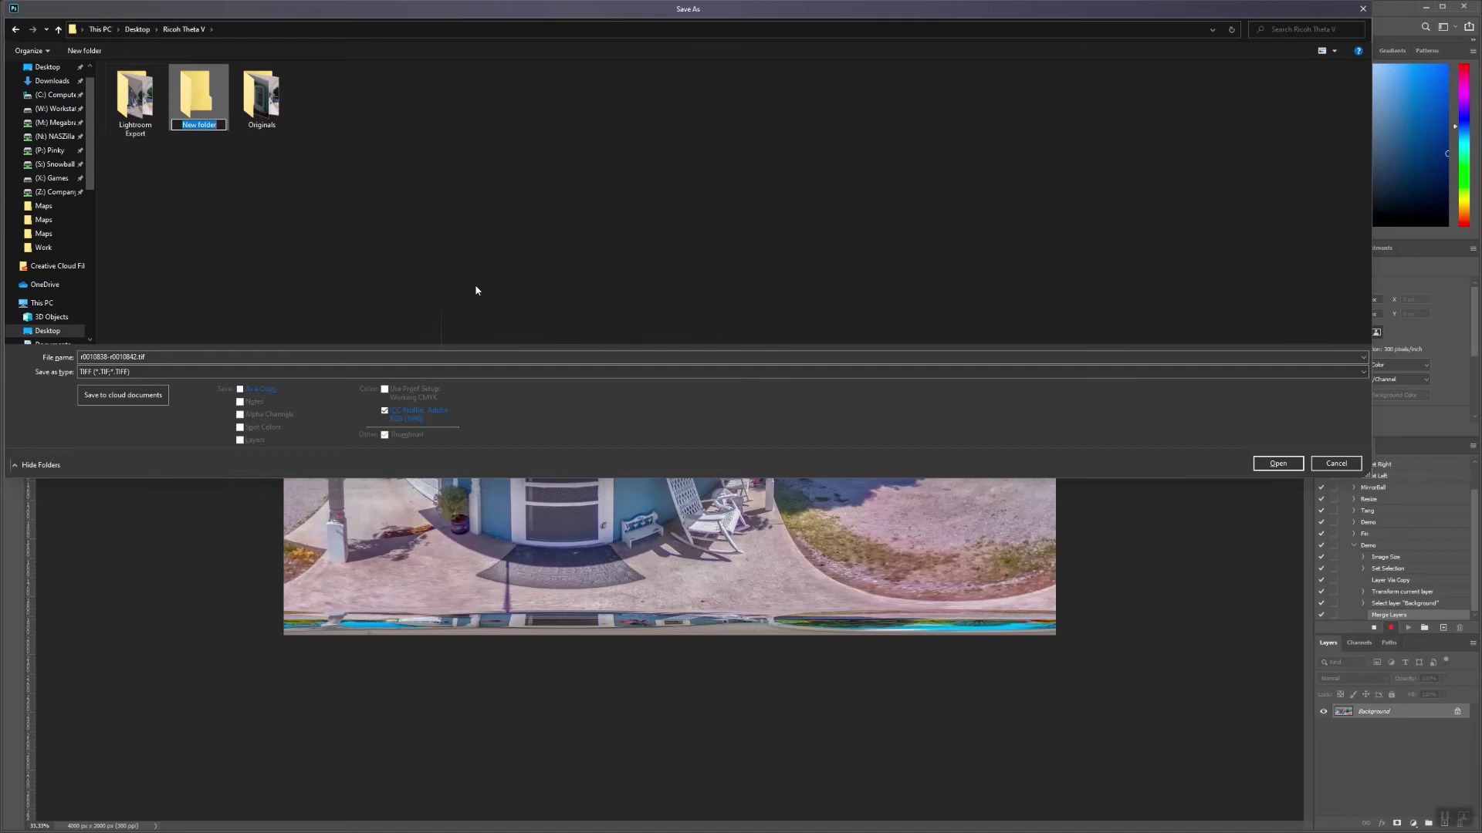
type("R")
type("inals")
double_click(193, 80)
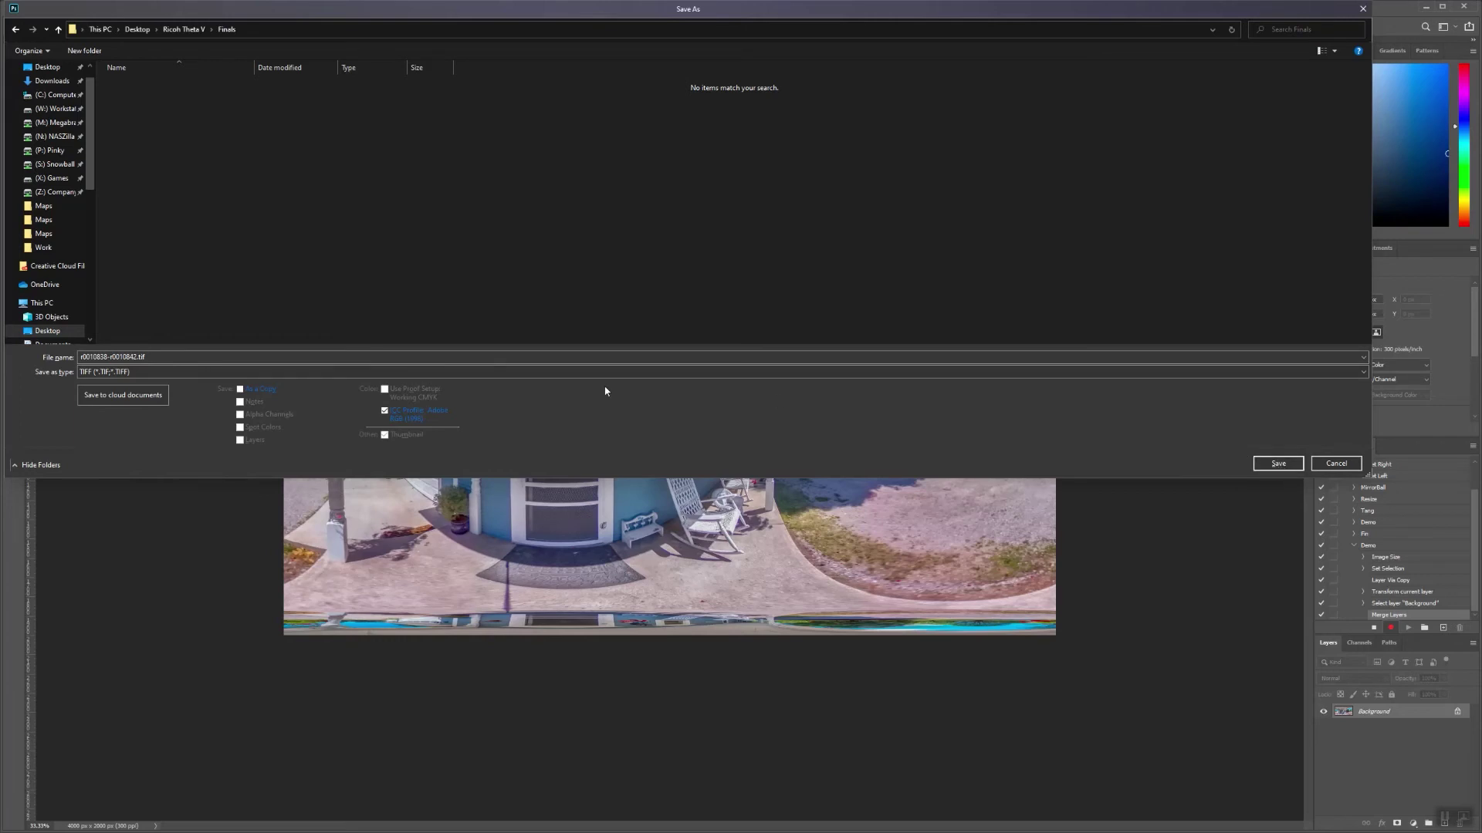
Save the panorama there as a JPEG, accepting the default quality options
left_click(358, 373)
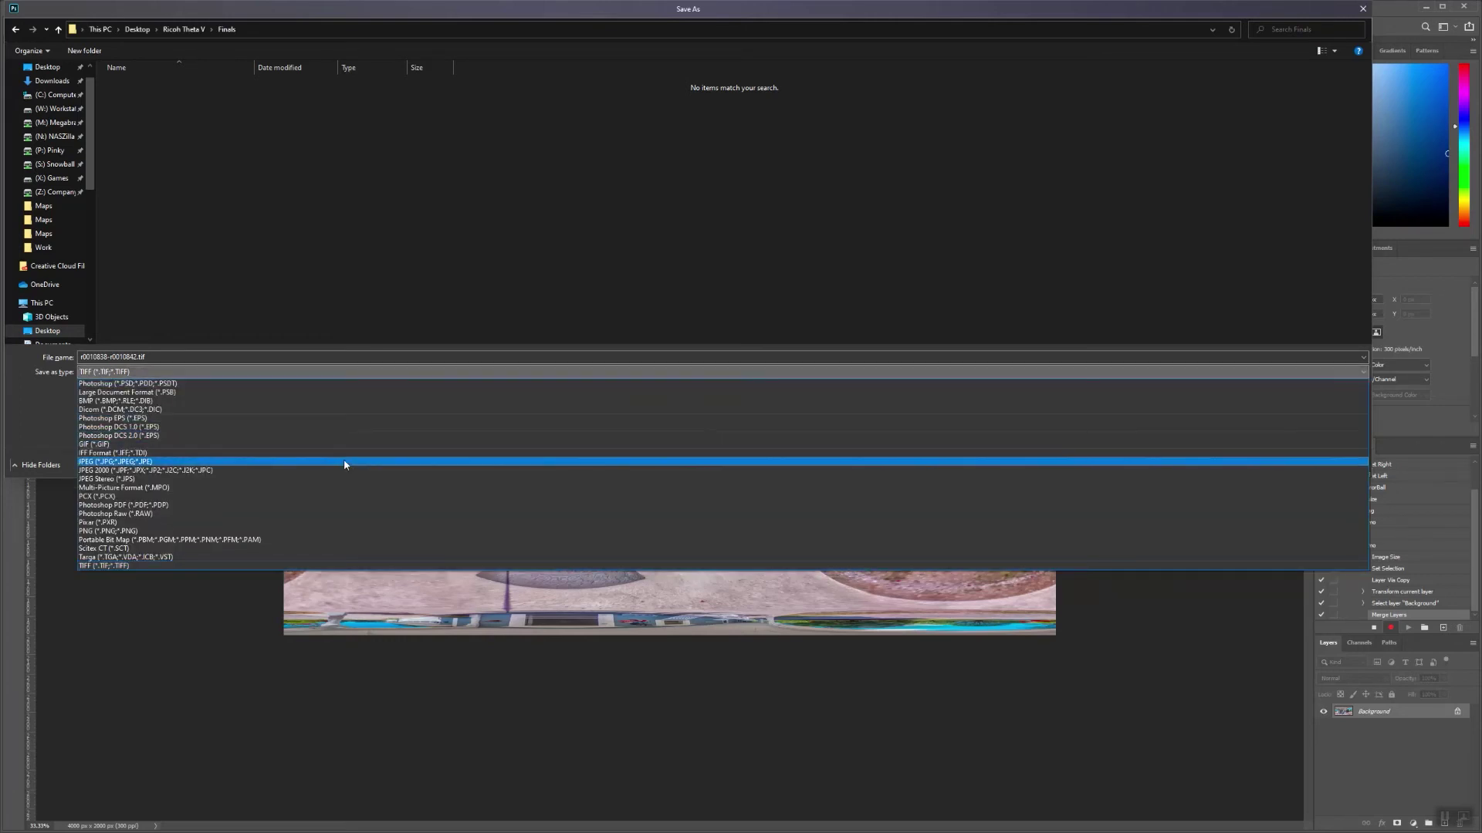
left_click(344, 462)
left_click(1258, 468)
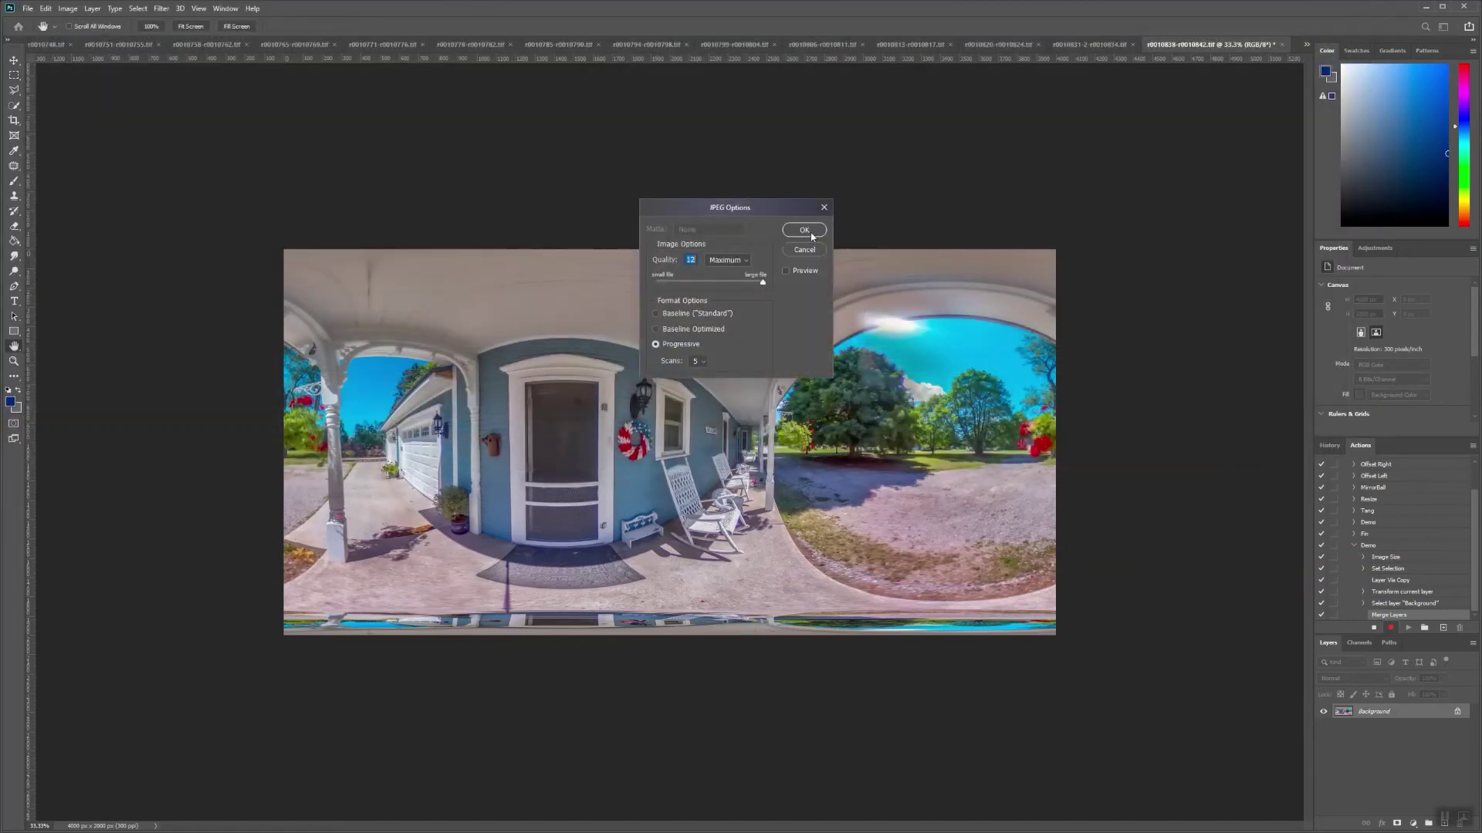
left_click(808, 233)
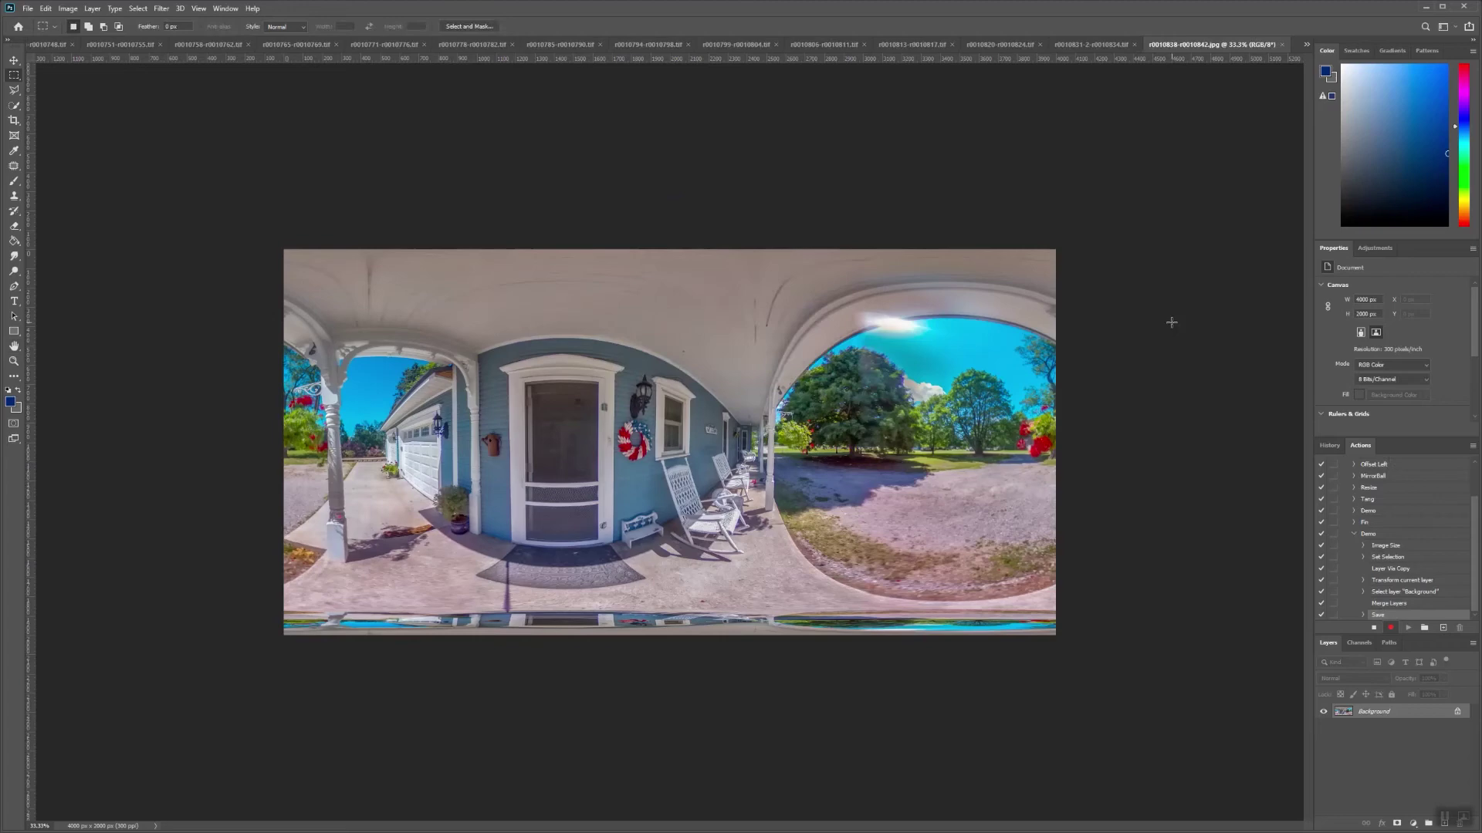
Close the saved JPEG, stop recording, and play the Demo action on the remaining panoramas
left_click(1282, 44)
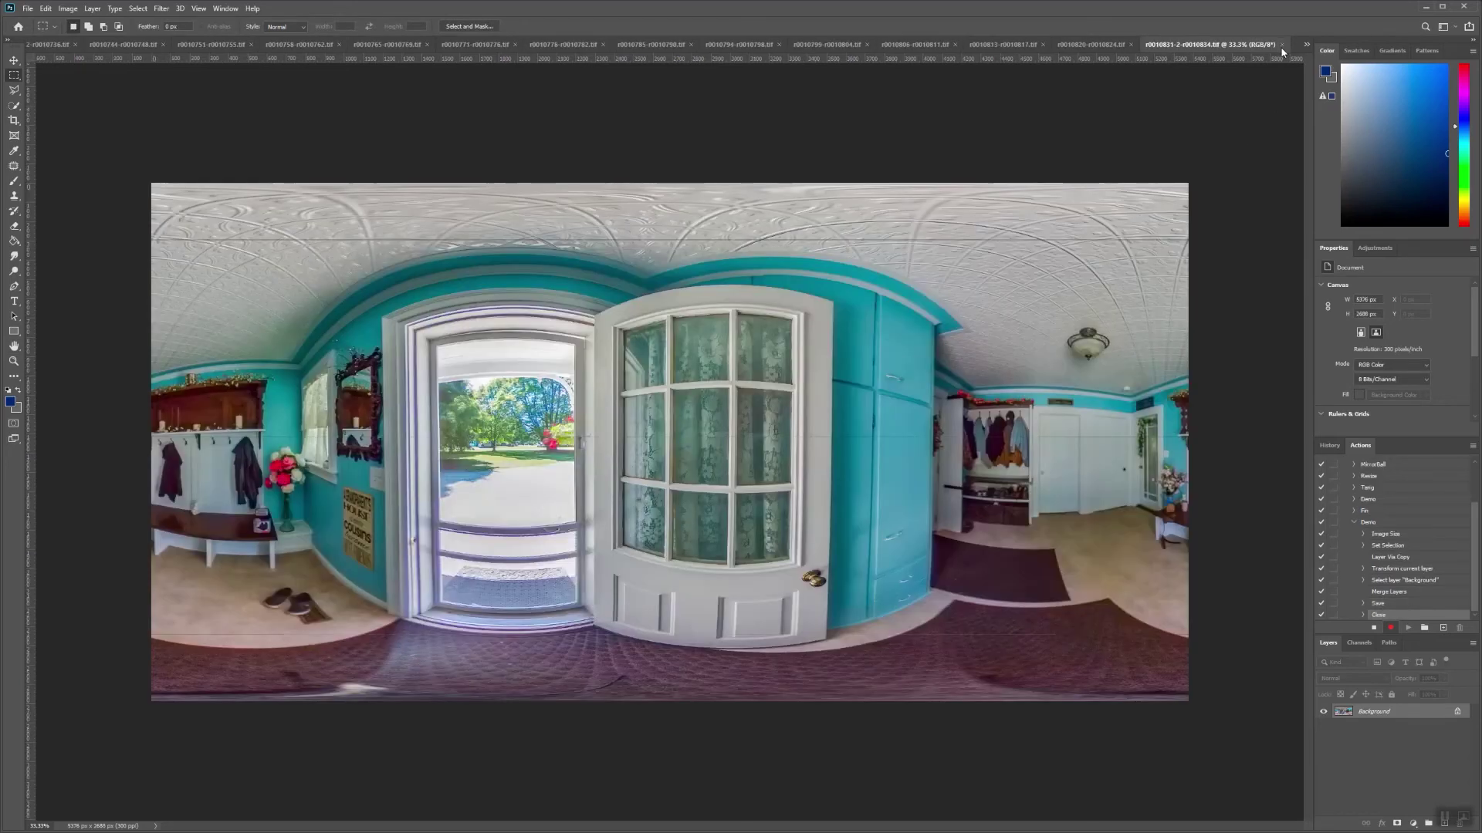
left_click(1373, 628)
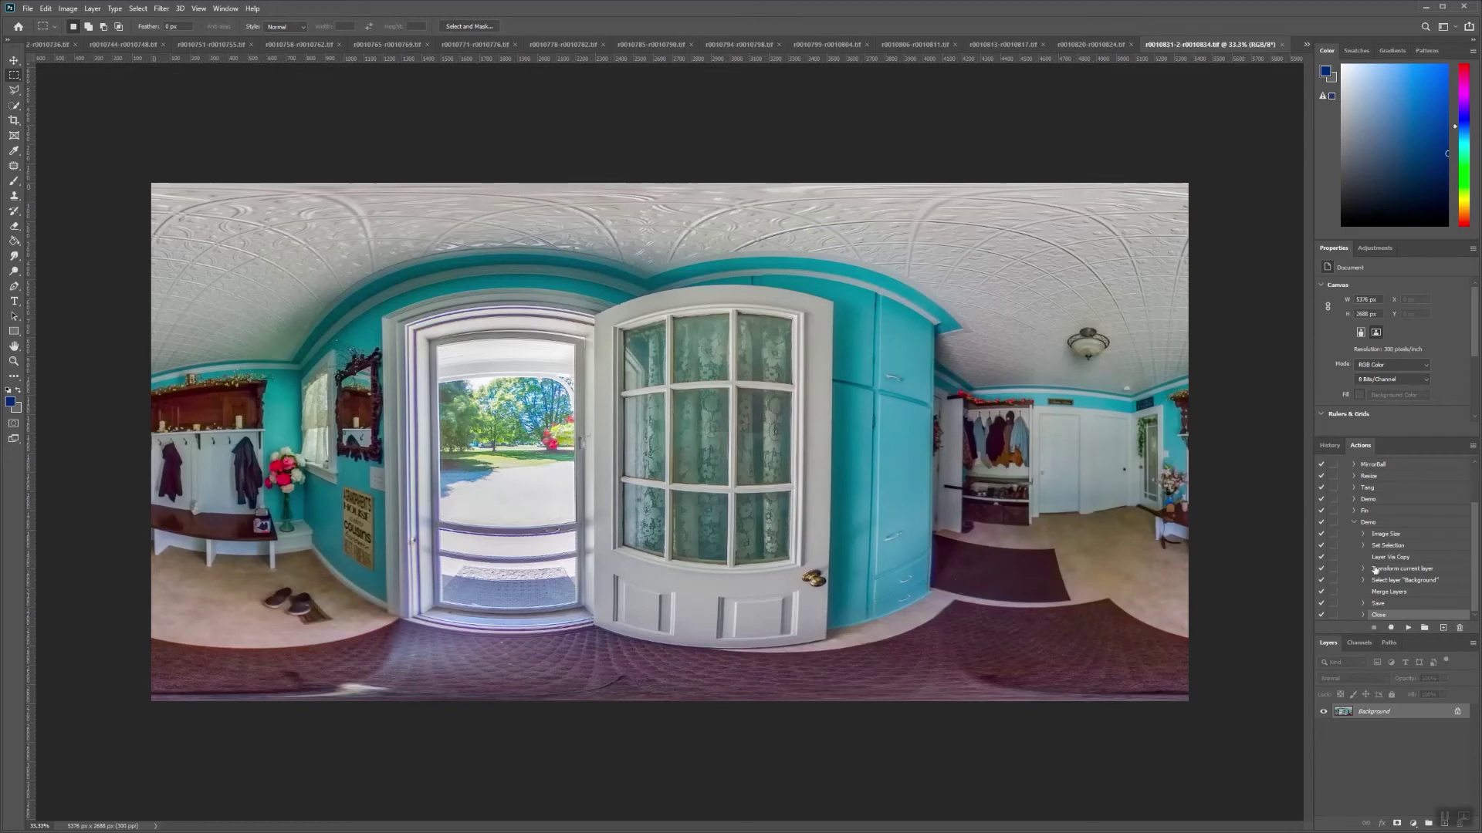
left_click(1354, 524)
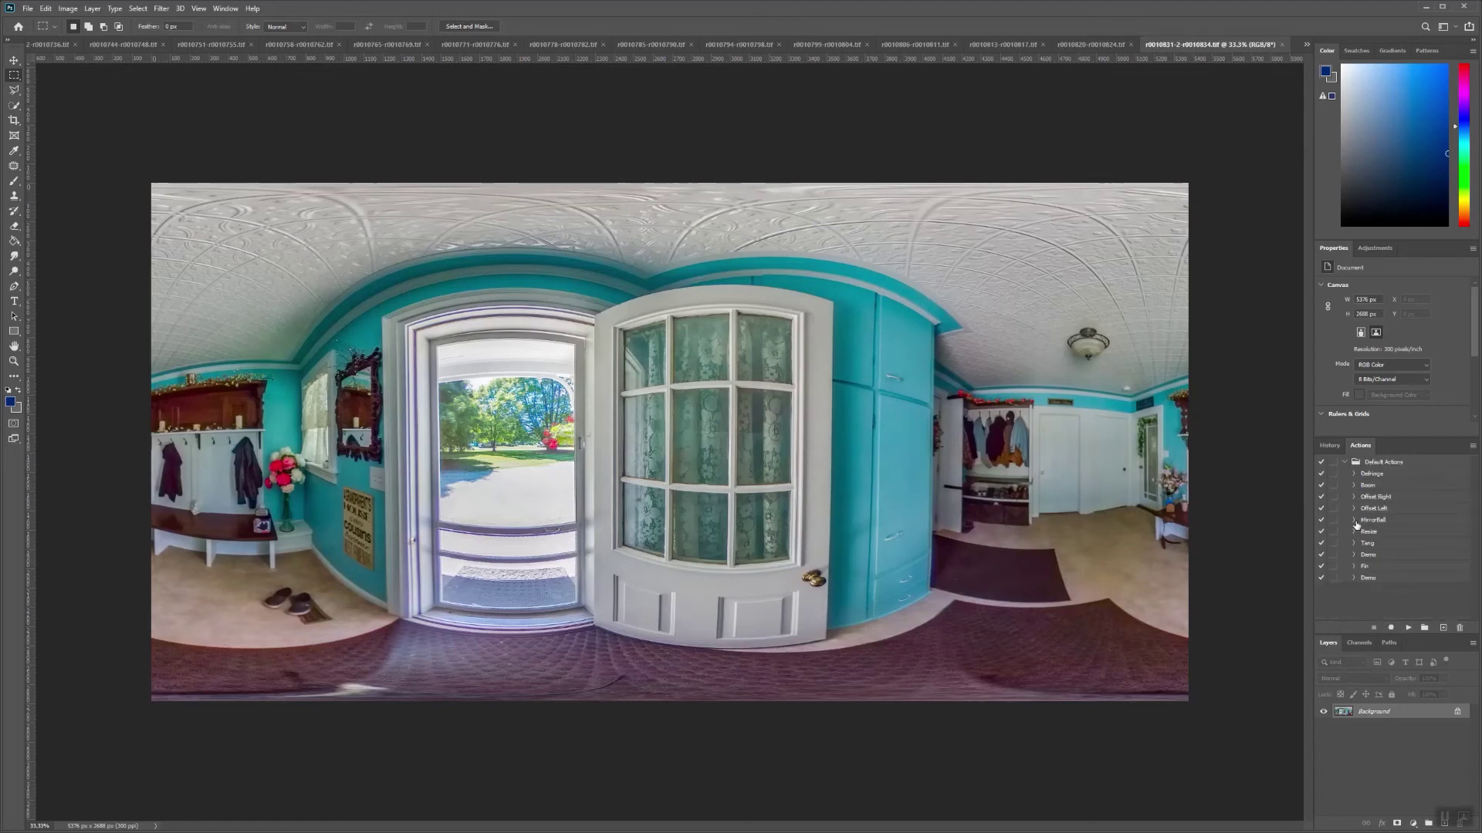
left_click(1385, 582)
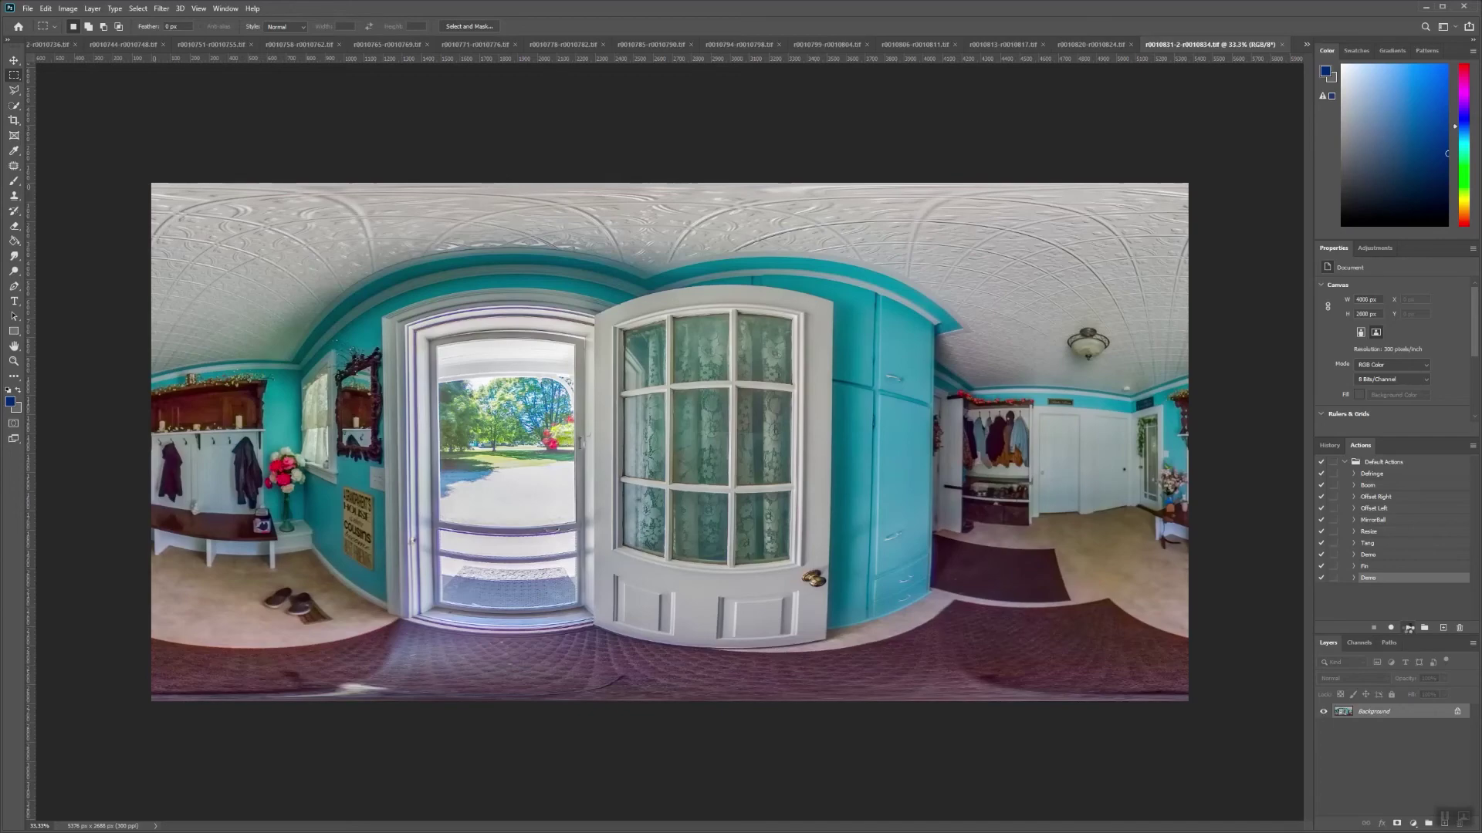
left_click(1408, 628)
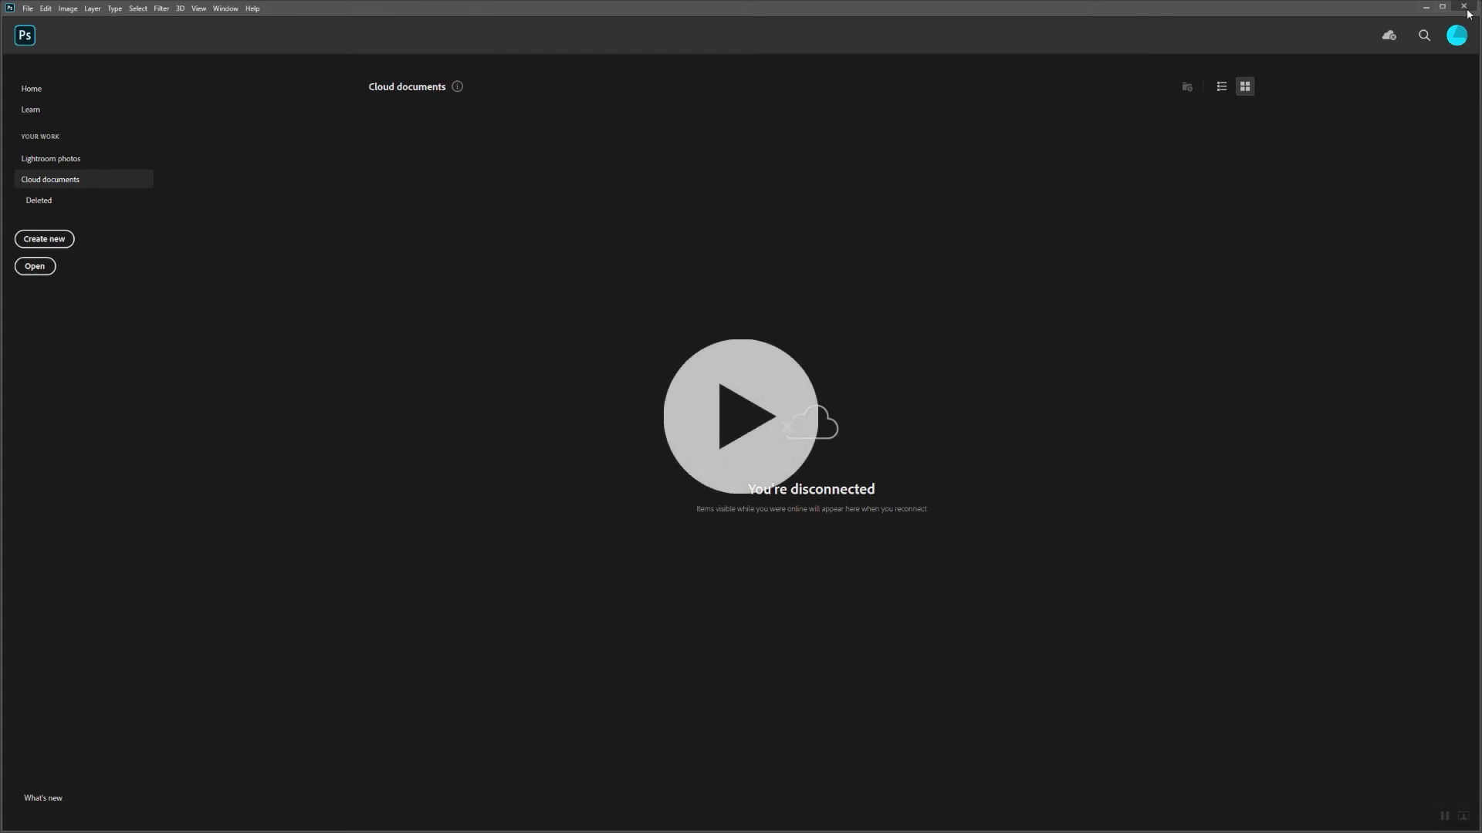
Close Photoshop and browse Bridge to Desktop > Ricoh Theta V > Finals
left_click(1465, 6)
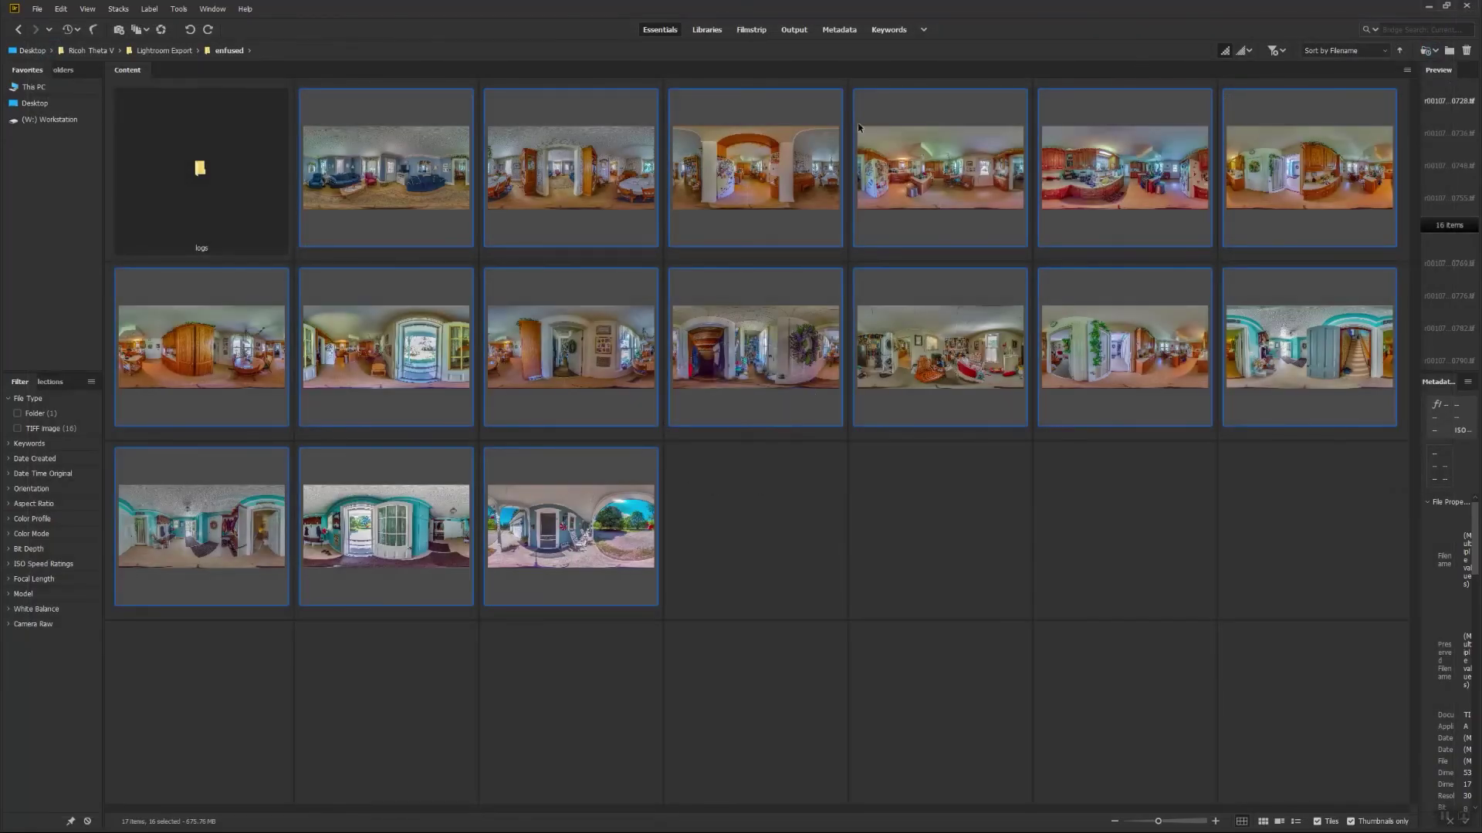
left_click(35, 103)
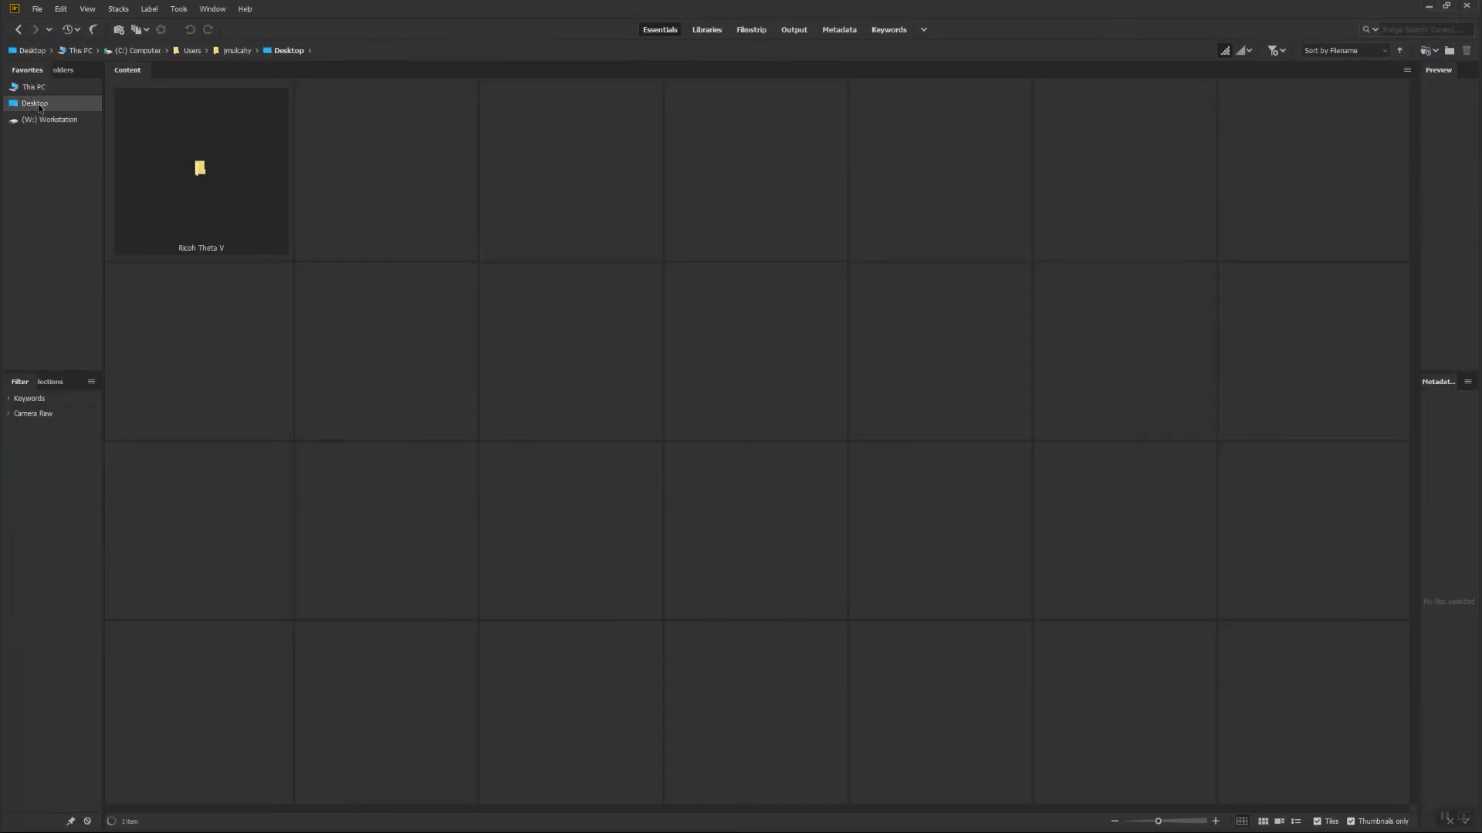
double_click(189, 175)
double_click(209, 173)
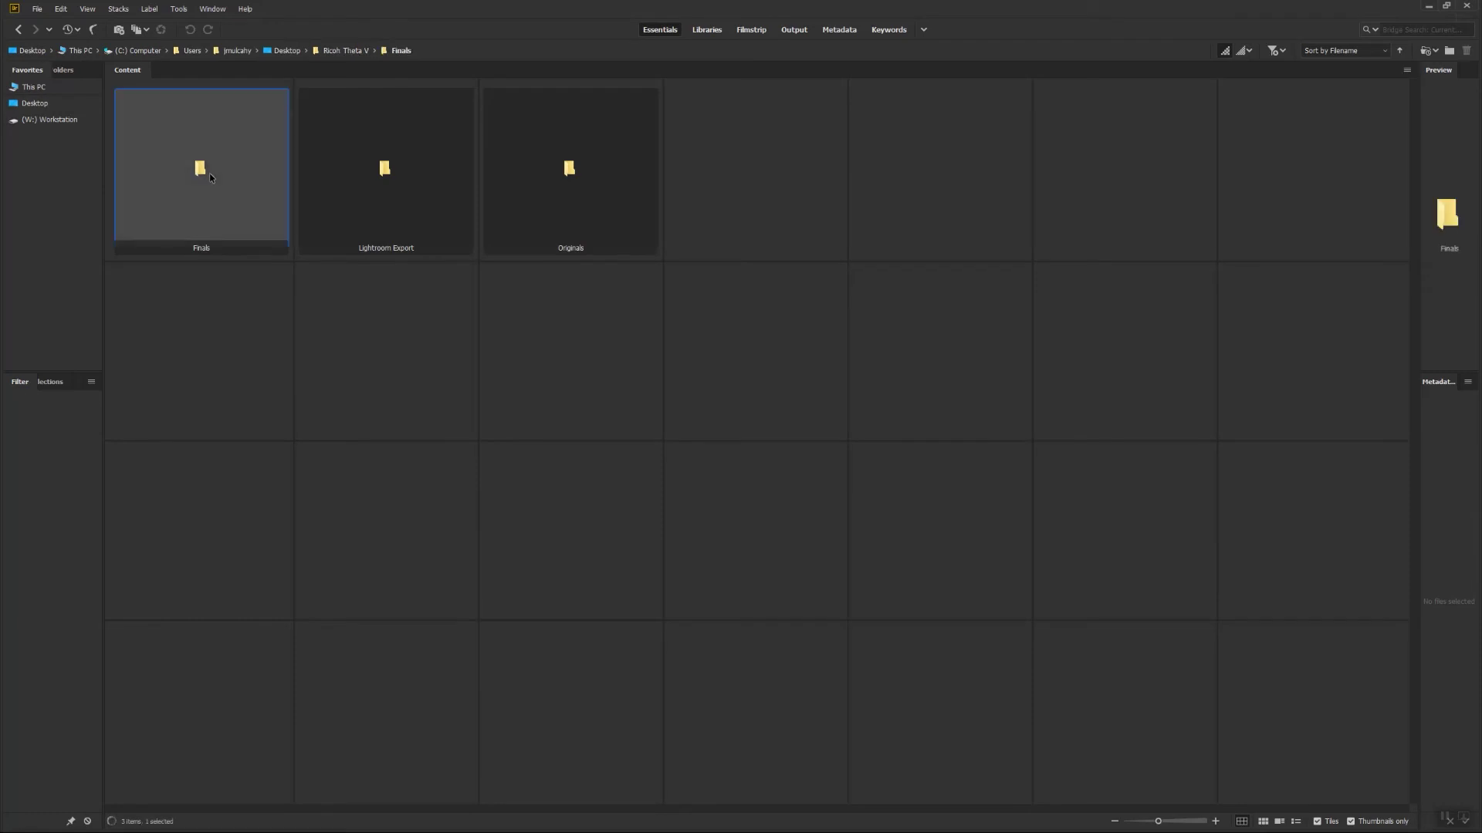
Restore the Bridge window and narrow it onto the left side of the screen
left_click(1446, 6)
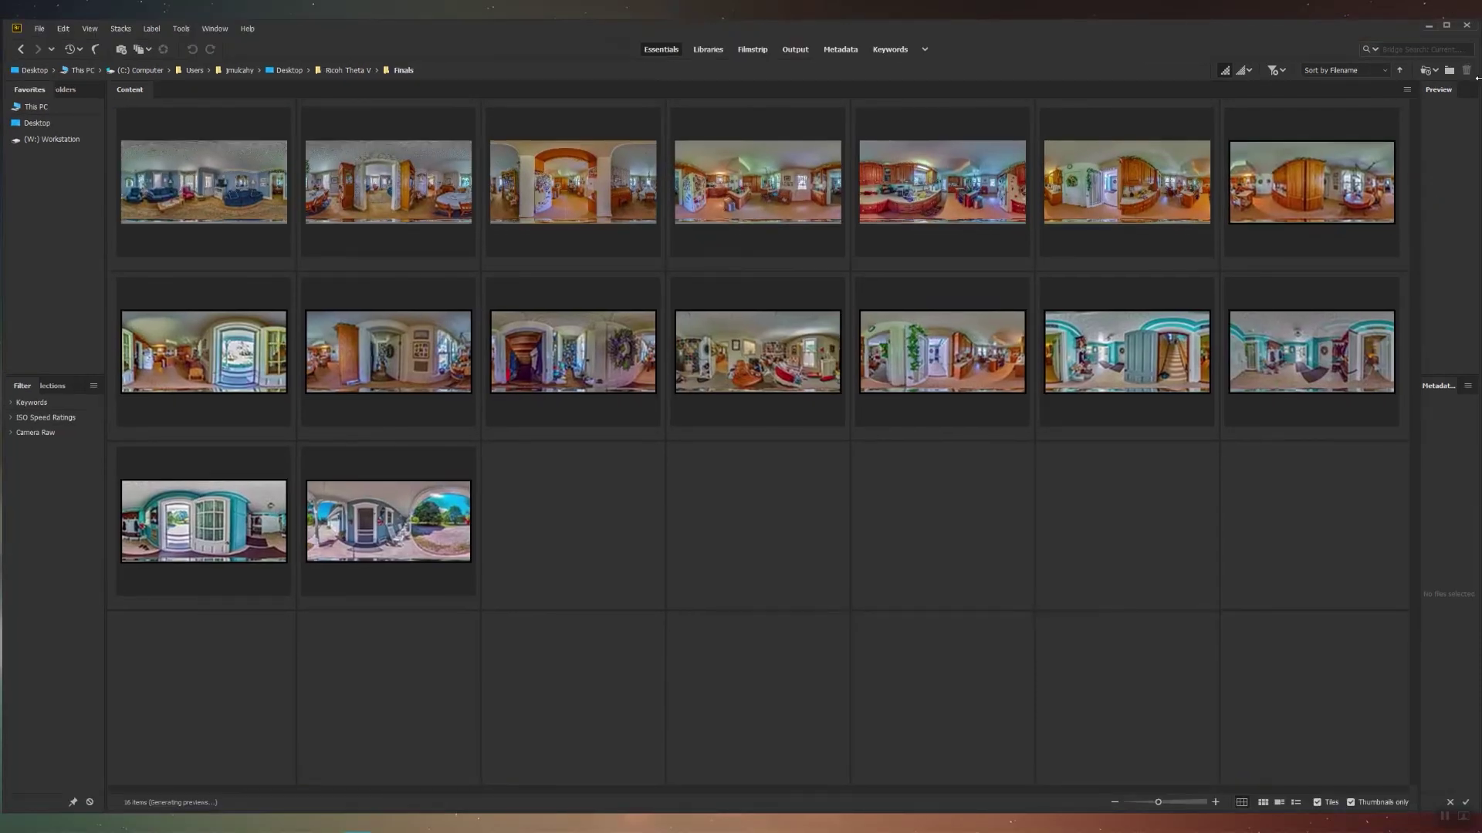
left_click_drag(1477, 27, 906, 88)
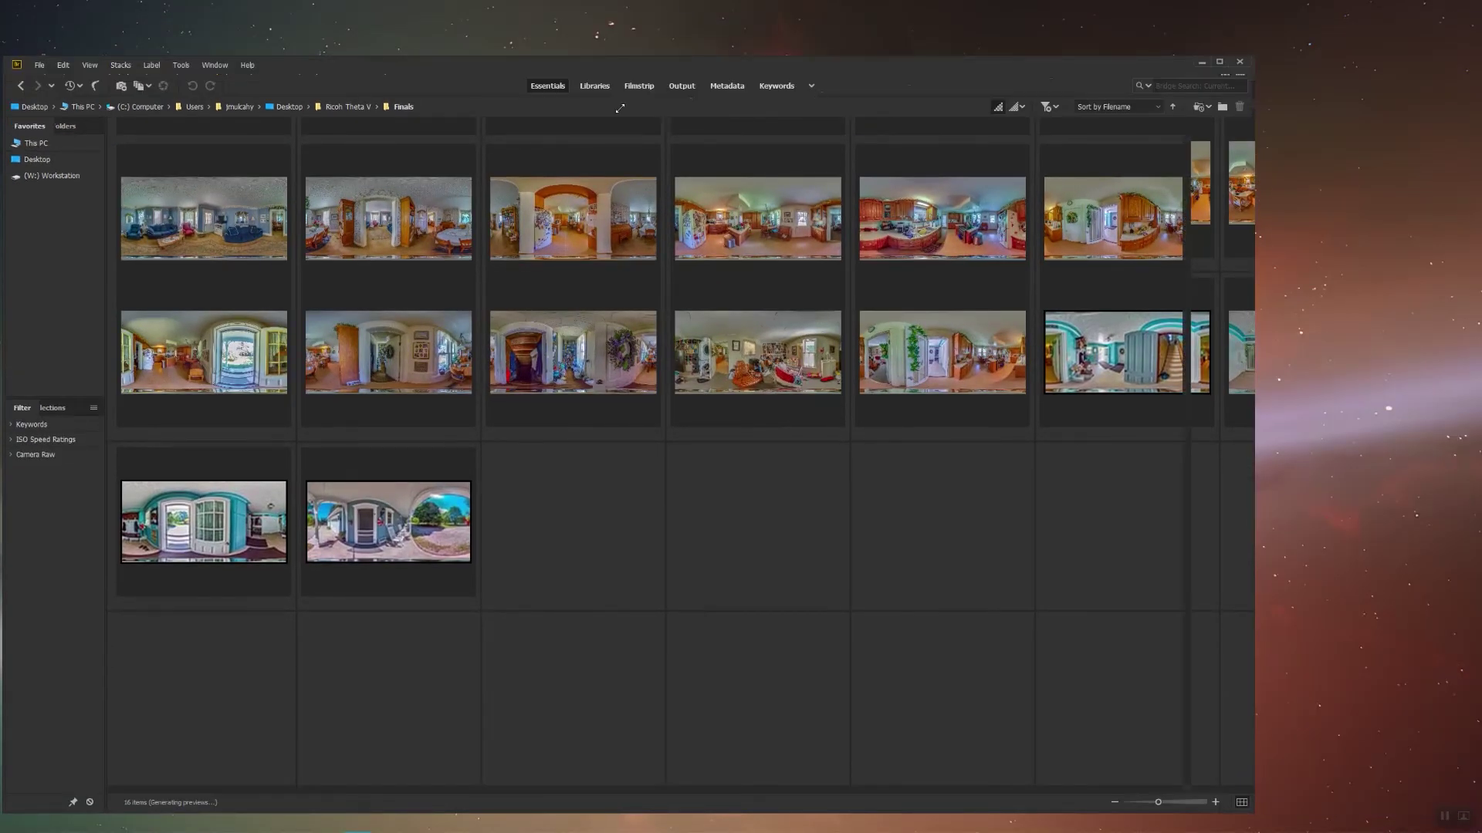
left_click_drag(620, 109, 619, 109)
left_click_drag(430, 112, 428, 77)
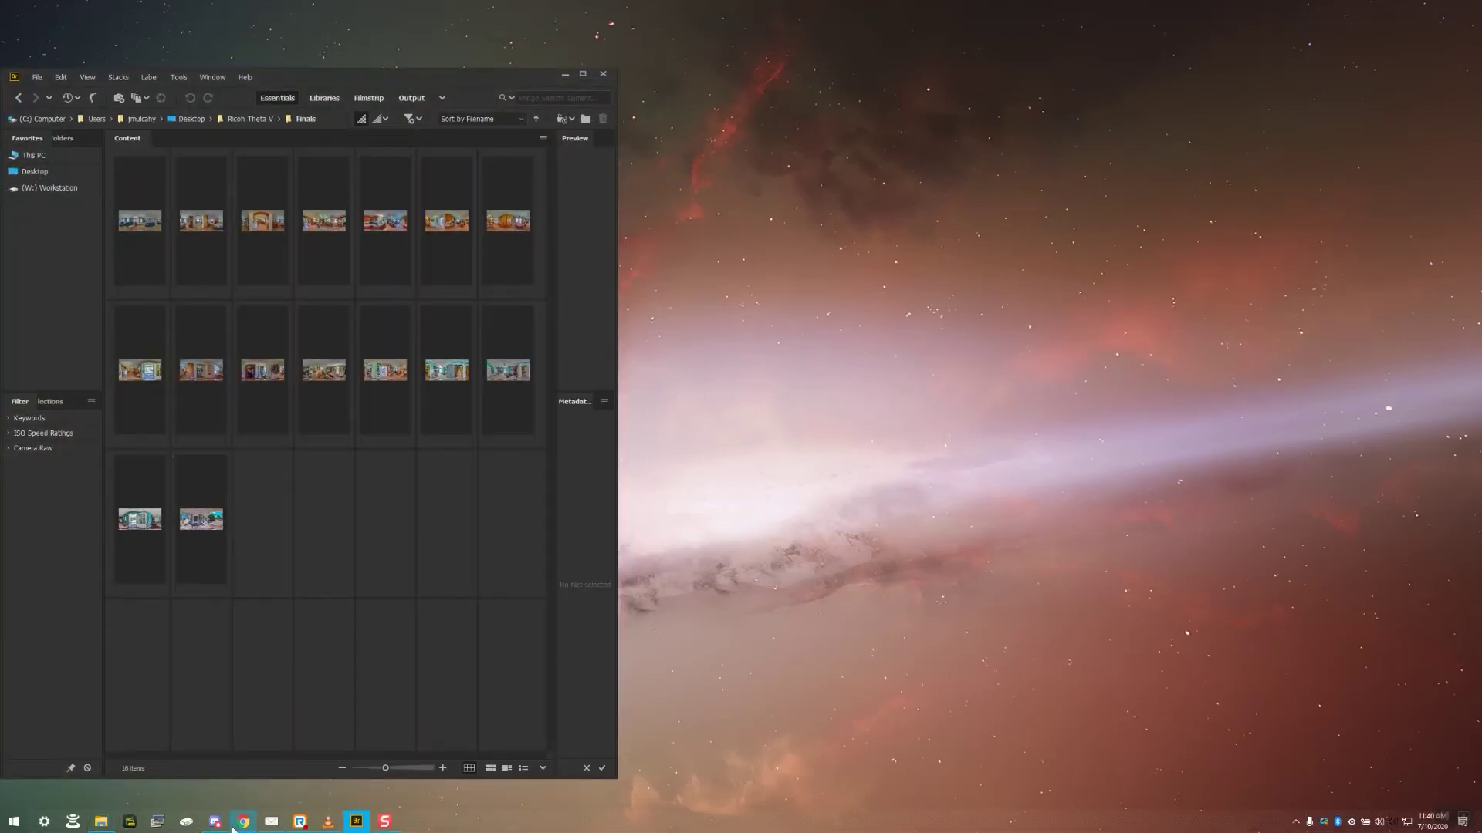
Drag all 16 Finals panoramas from Bridge into the Media Manager's upload area
left_click(243, 822)
left_click(149, 258)
left_click(178, 507, "shift")
left_click_drag(178, 507, 787, 359)
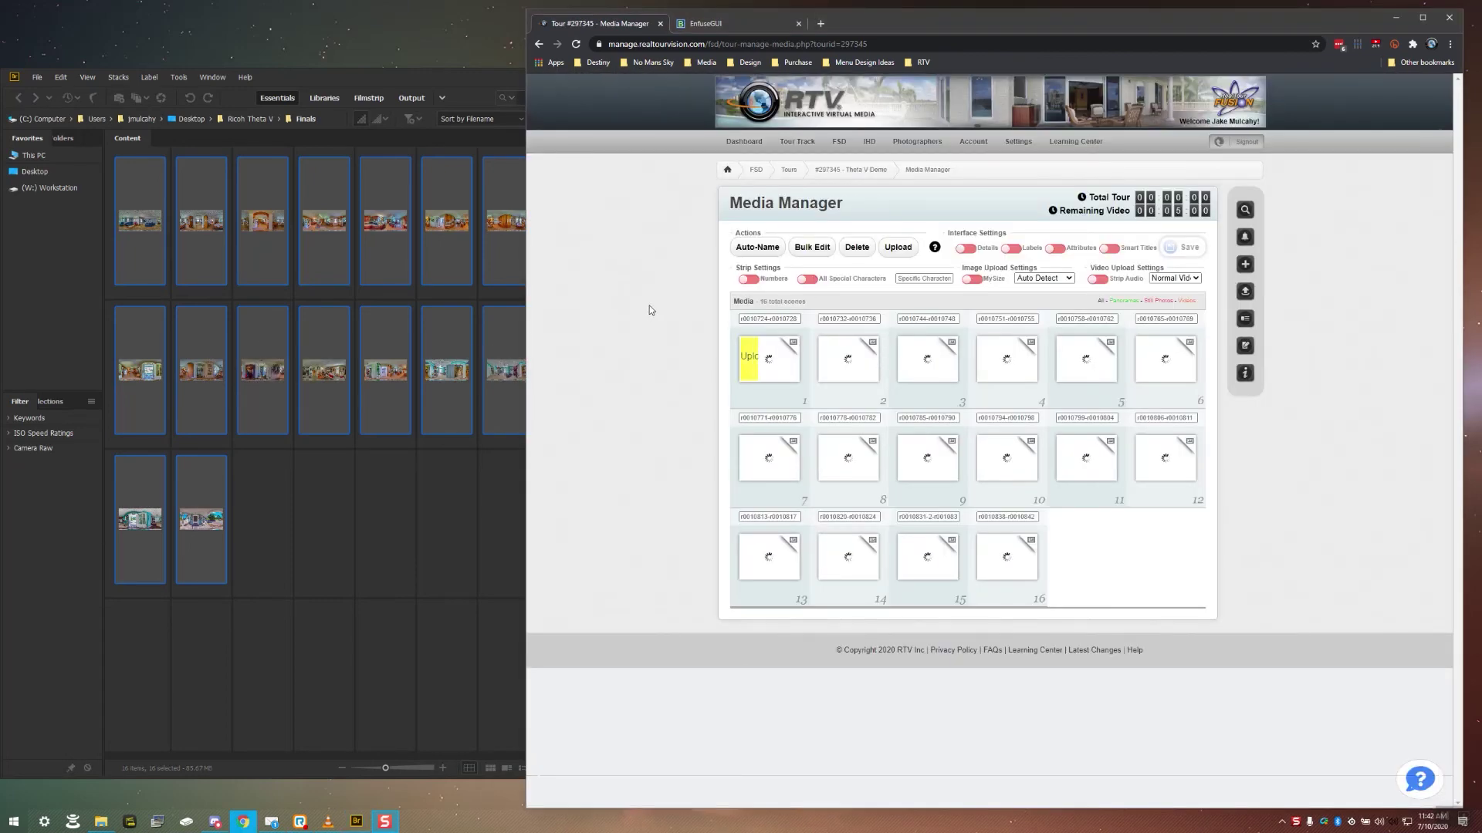